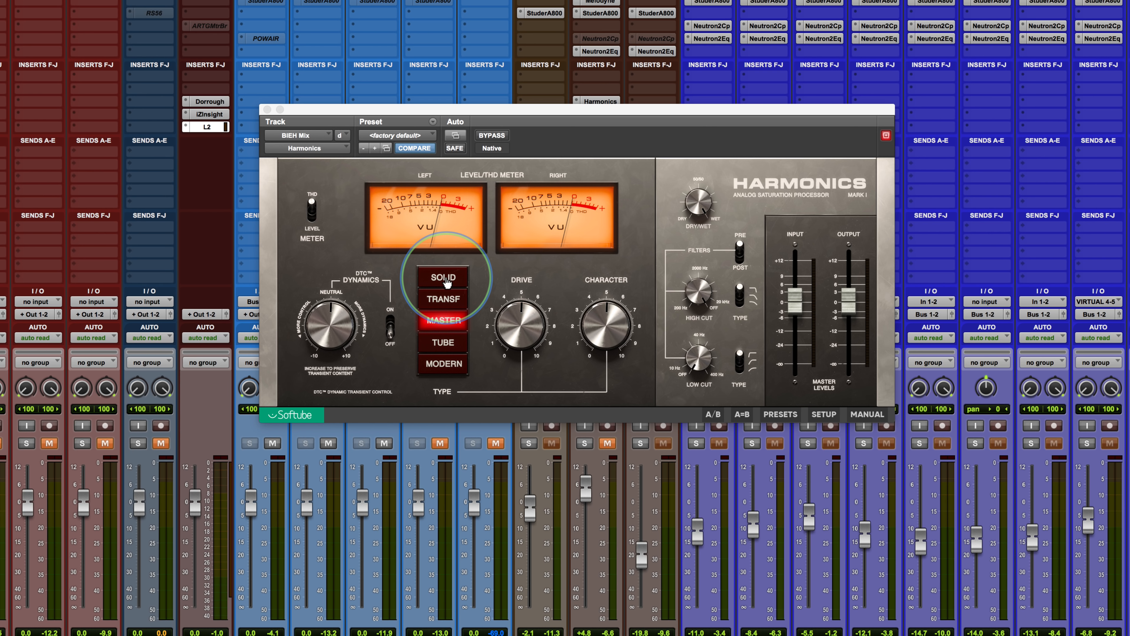
Switch the saturation type through Transf, Master, Tube and Modern, go over them once more, and leave Solid selected.
click(449, 305)
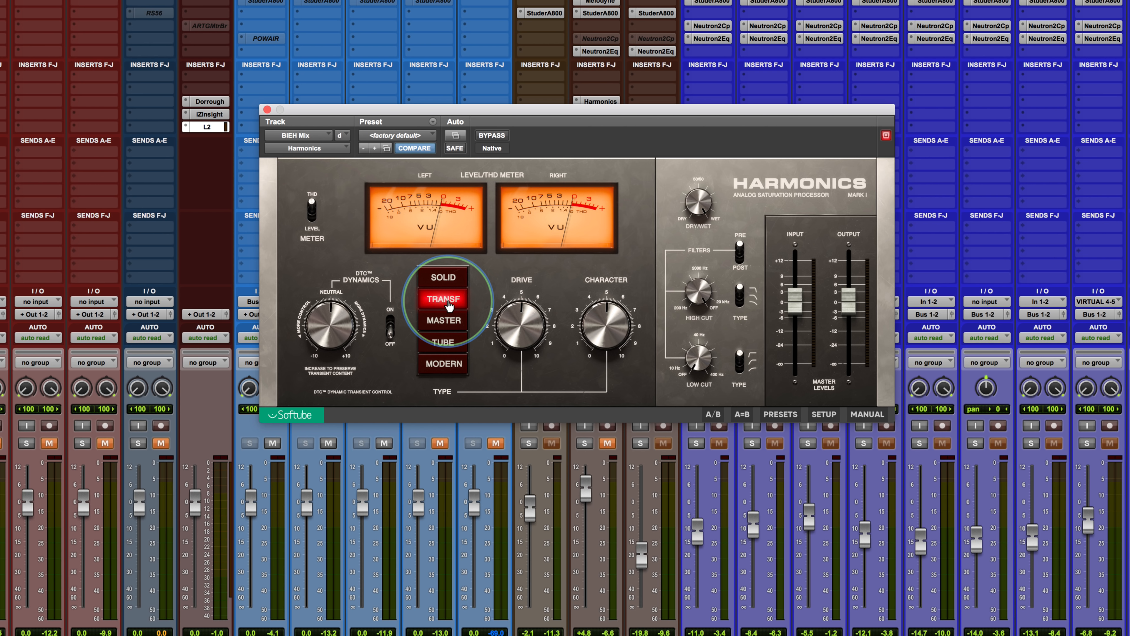
click(444, 330)
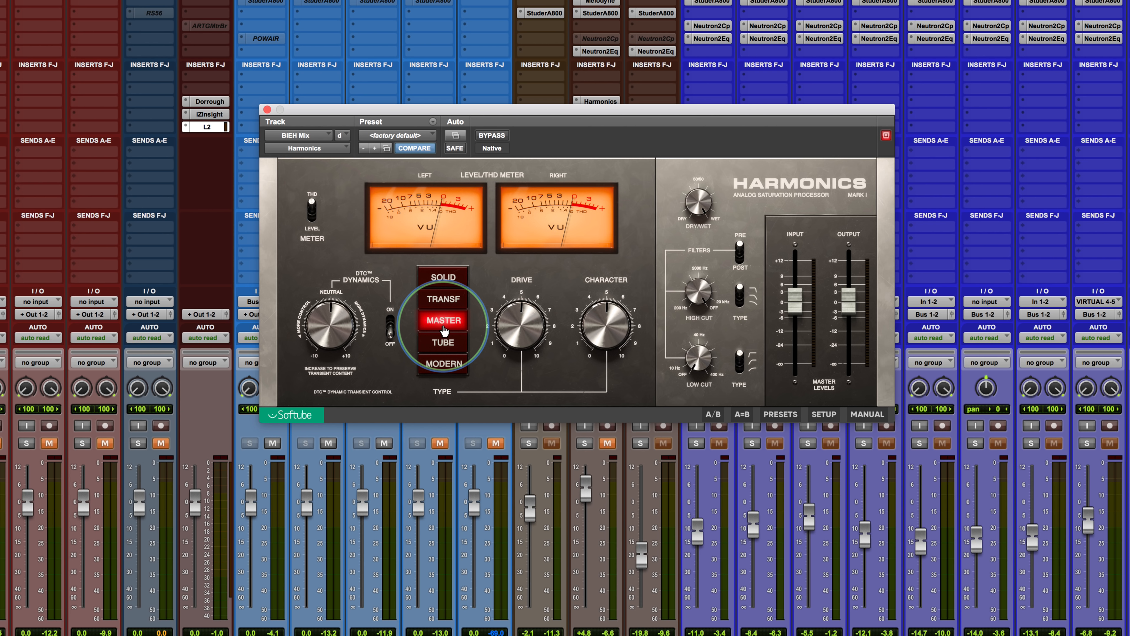
click(449, 342)
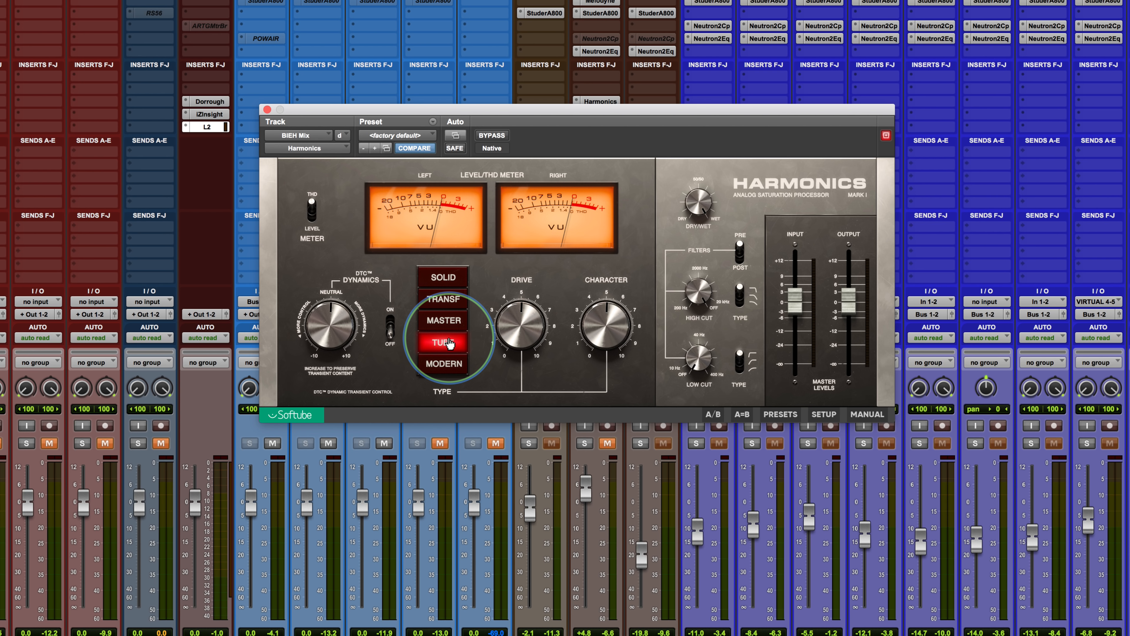
click(503, 359)
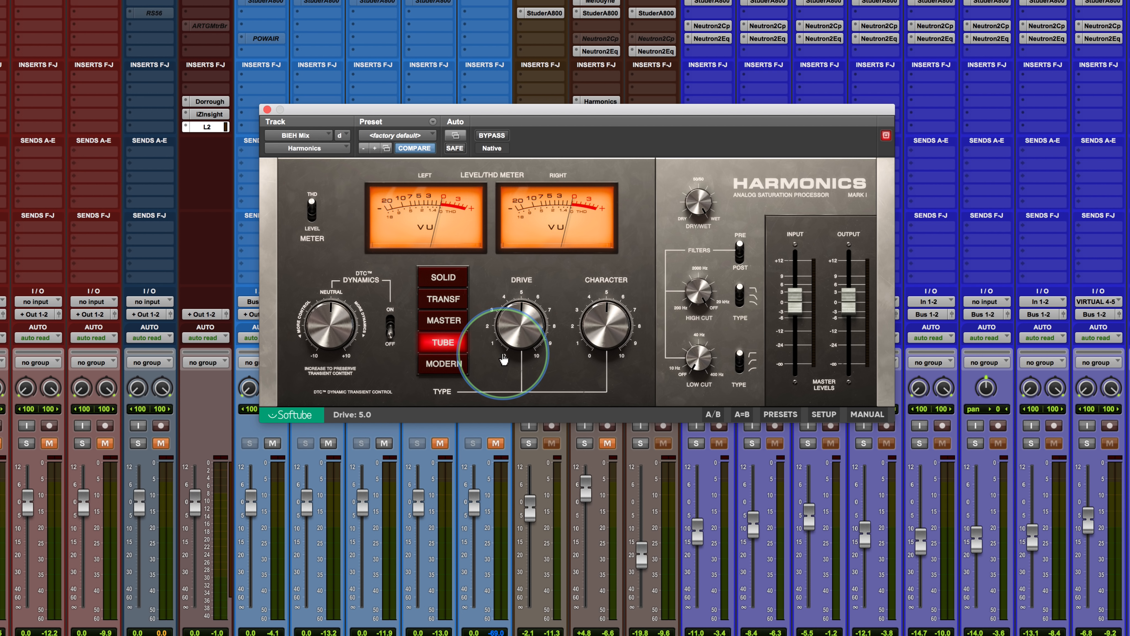
click(444, 364)
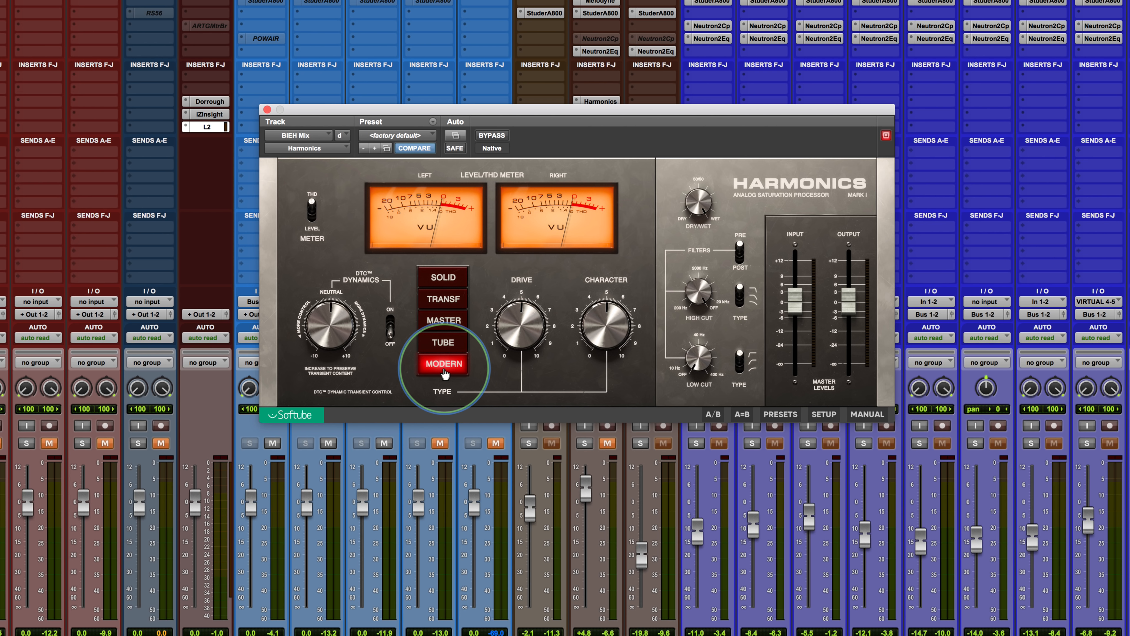
click(446, 324)
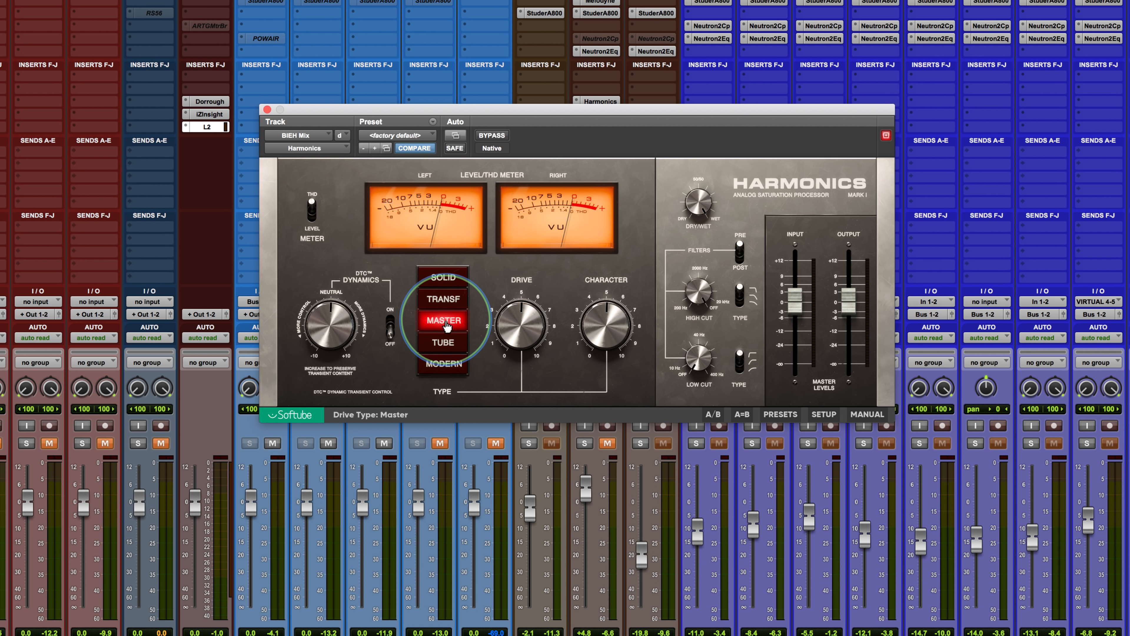
click(443, 342)
click(443, 363)
click(444, 299)
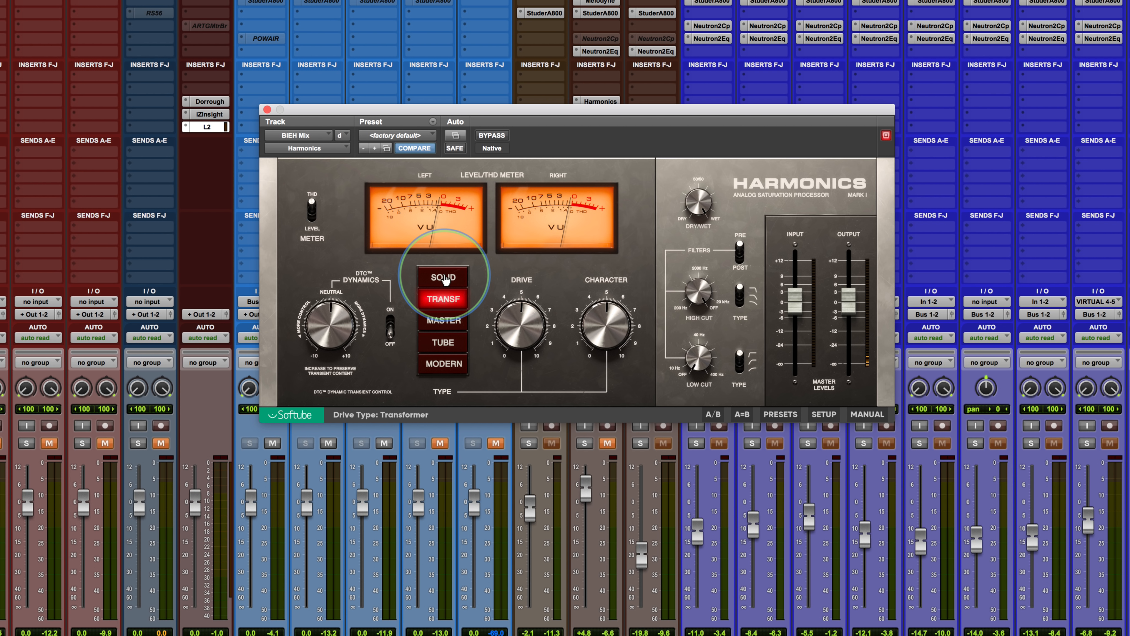
click(445, 278)
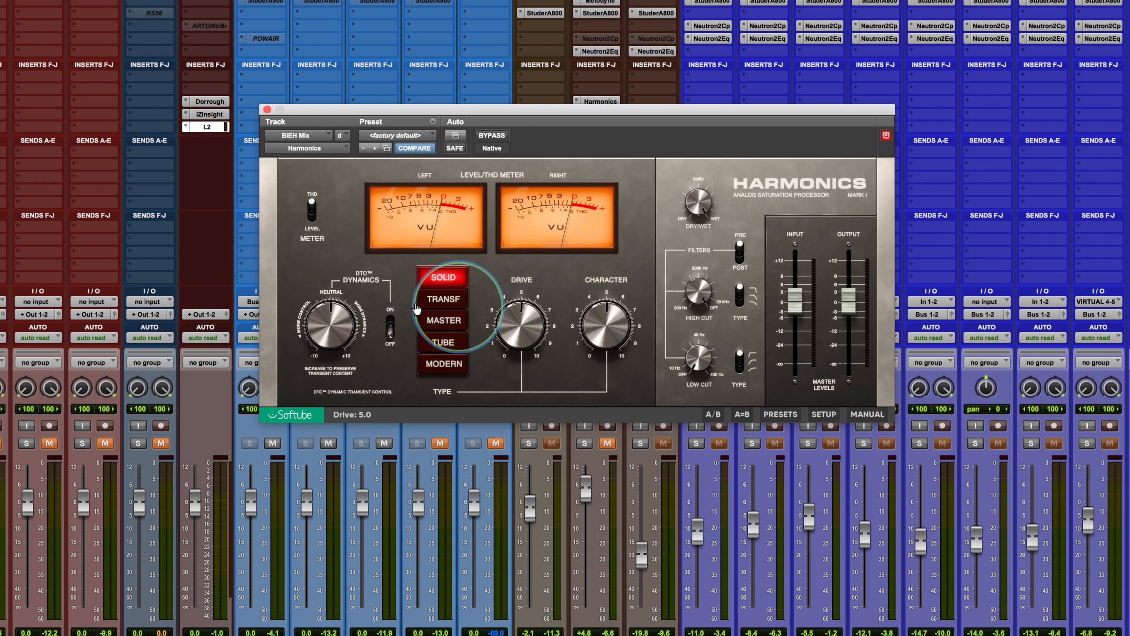
Switch the VU meters to Level and back to THD.
click(312, 213)
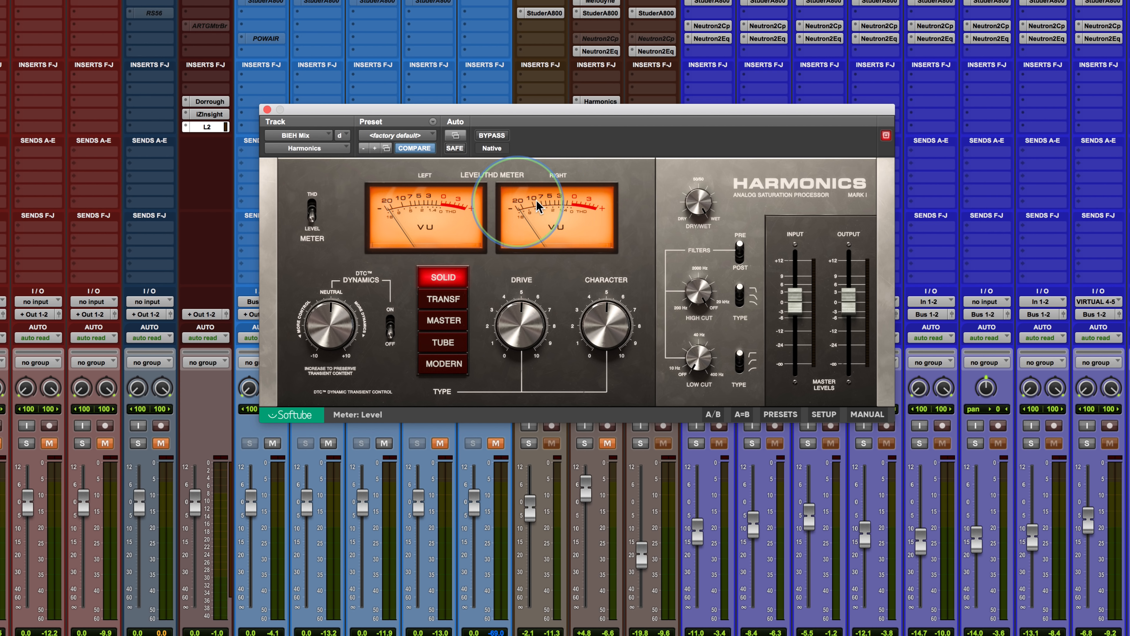
click(311, 212)
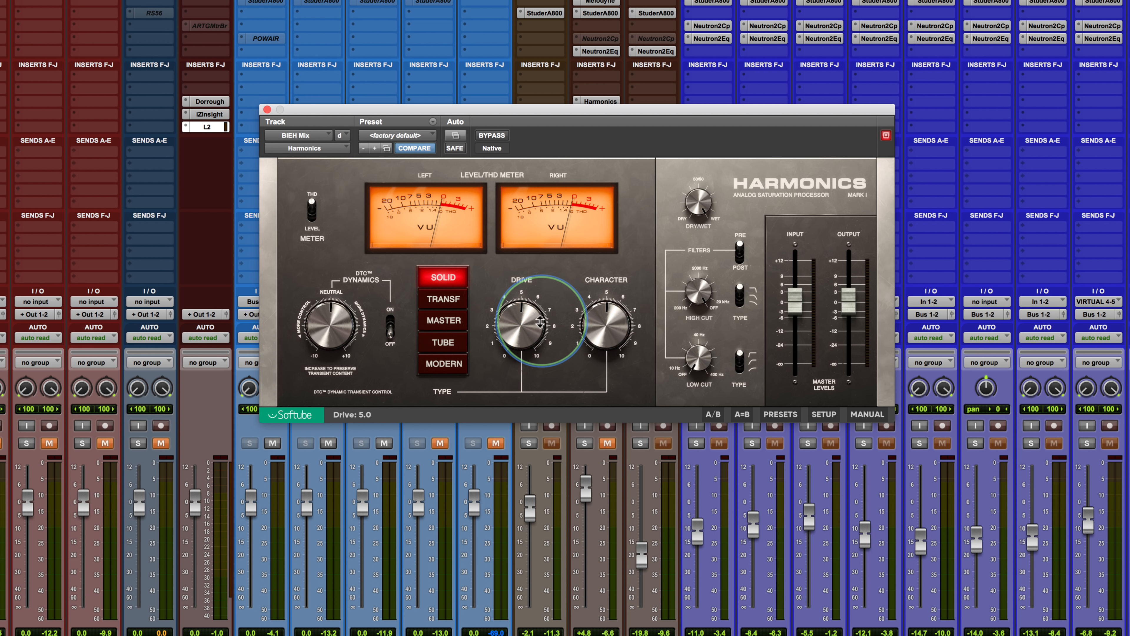
Turn Drive down to 0.0 and Character down to about 0.1, returning each knob to its centre position.
drag(541, 322, 532, 414)
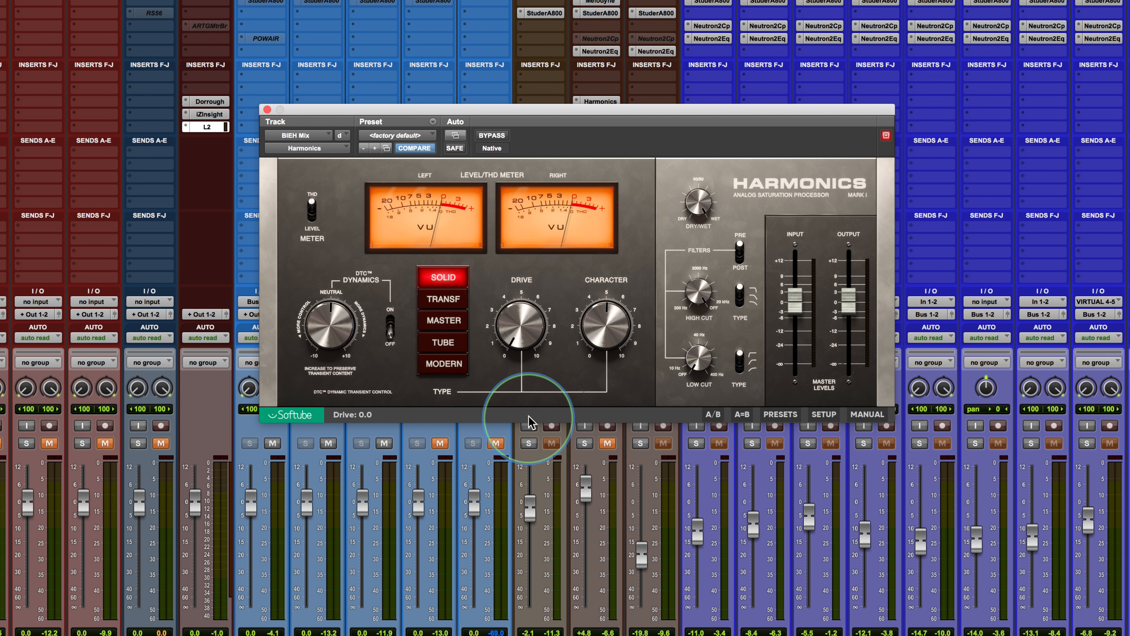
alt+click(518, 340)
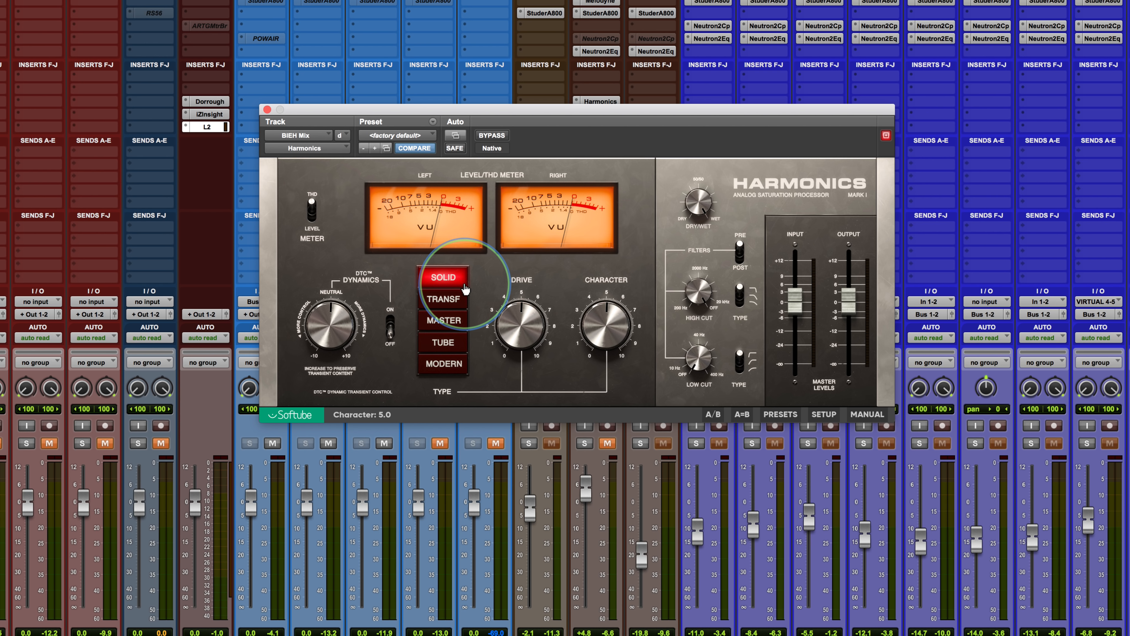
drag(604, 329, 606, 465)
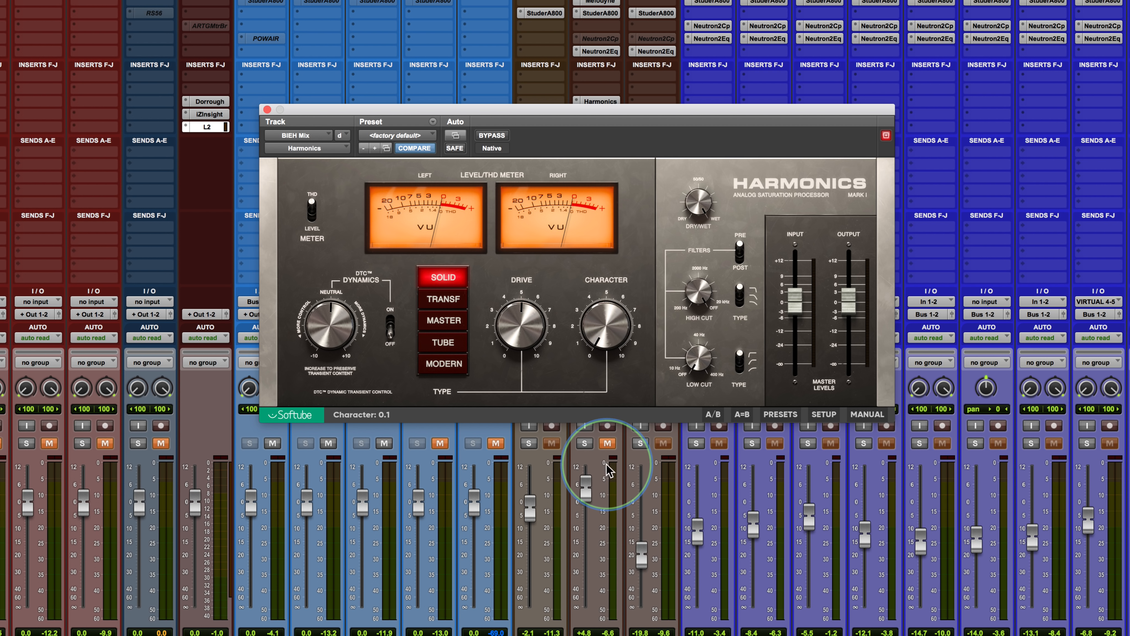
drag(608, 341, 612, 300)
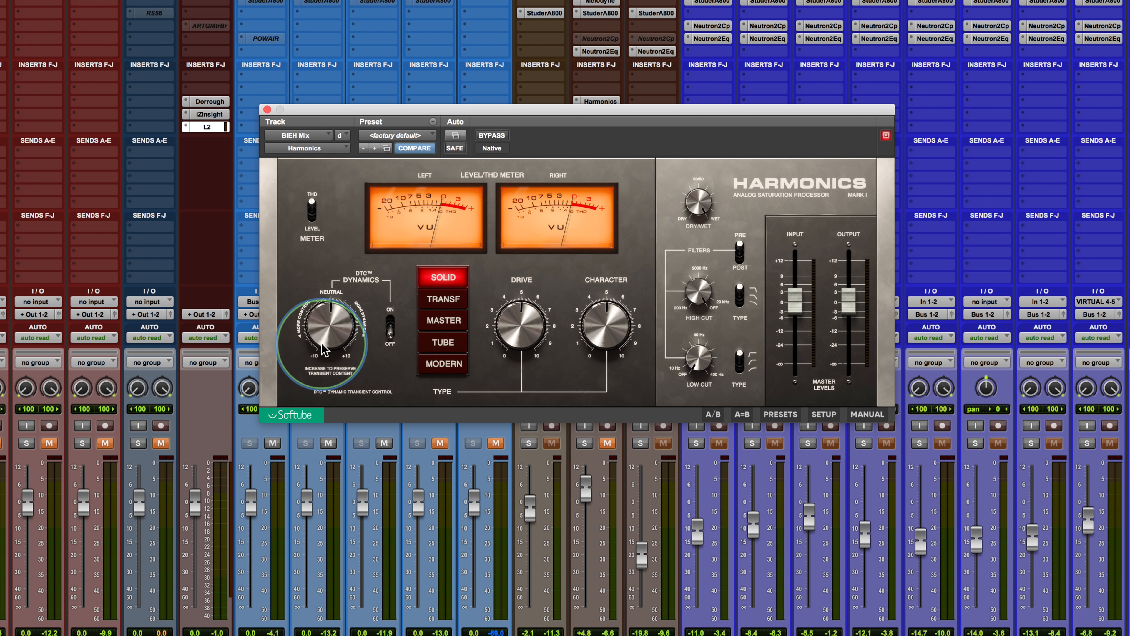
Sweep the DTC Dynamics knob in both directions, reset it to neutral, and switch DTC Dynamics on.
drag(325, 349, 303, 204)
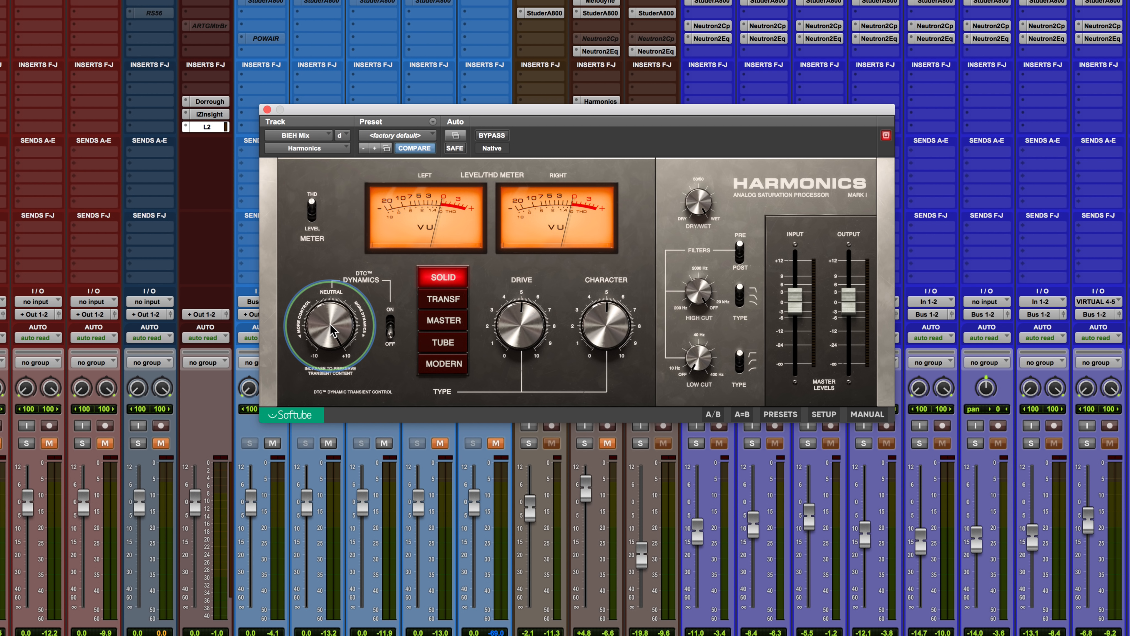
drag(330, 319, 330, 470)
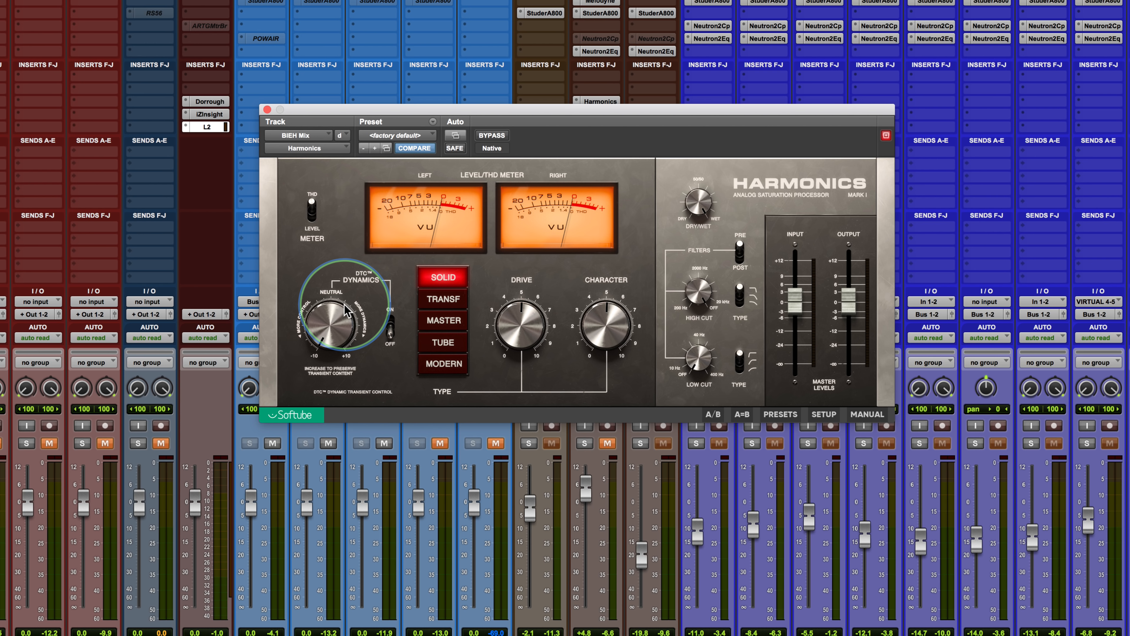
alt+click(329, 331)
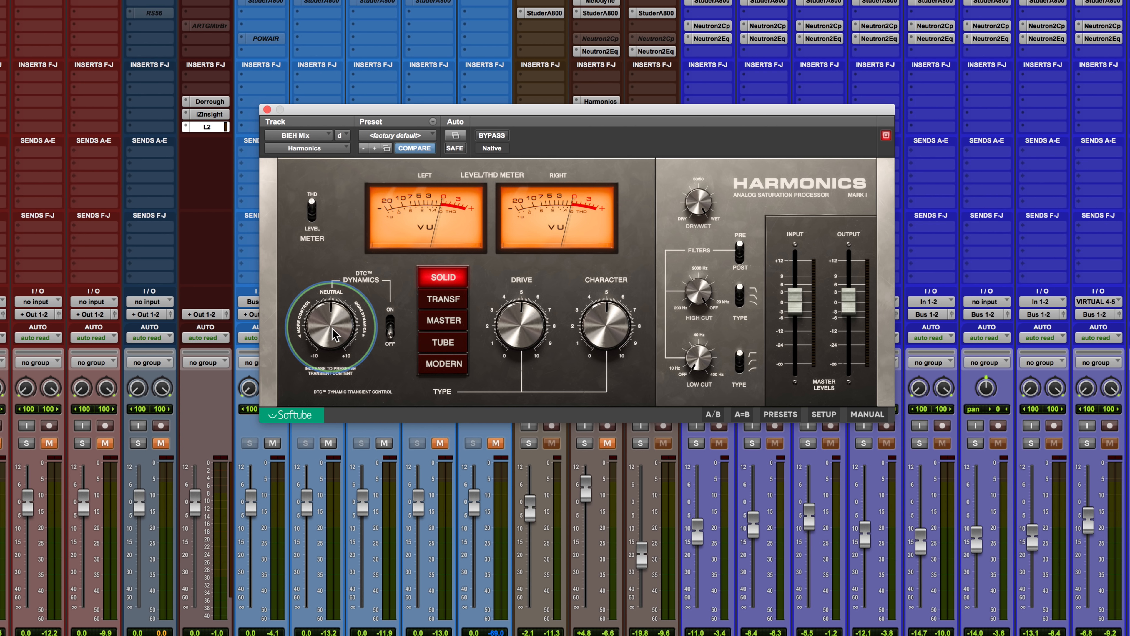
click(391, 334)
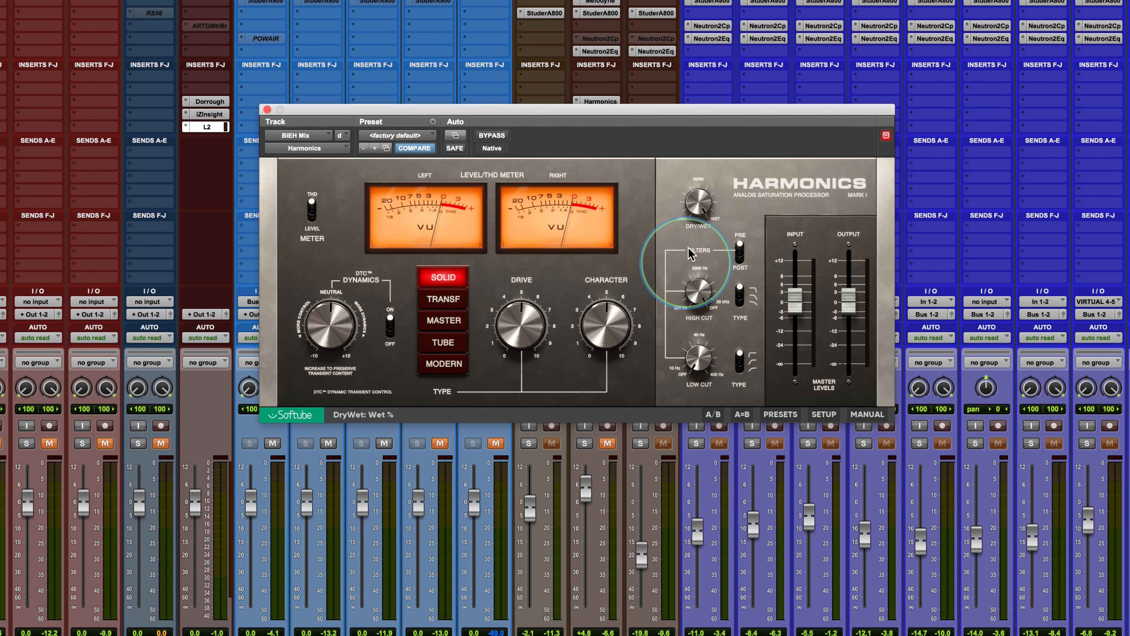
Turn Dry/Wet down to fully dry, raise it to 25.0 %, and bring it back up towards wet.
drag(699, 200, 688, 356)
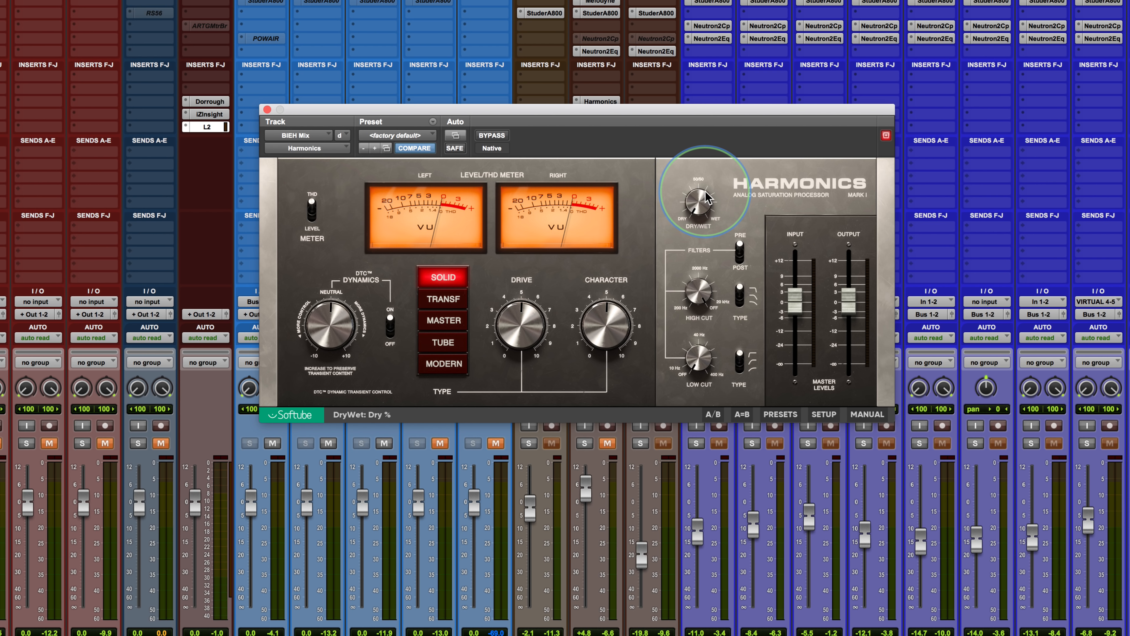
drag(708, 198, 695, 163)
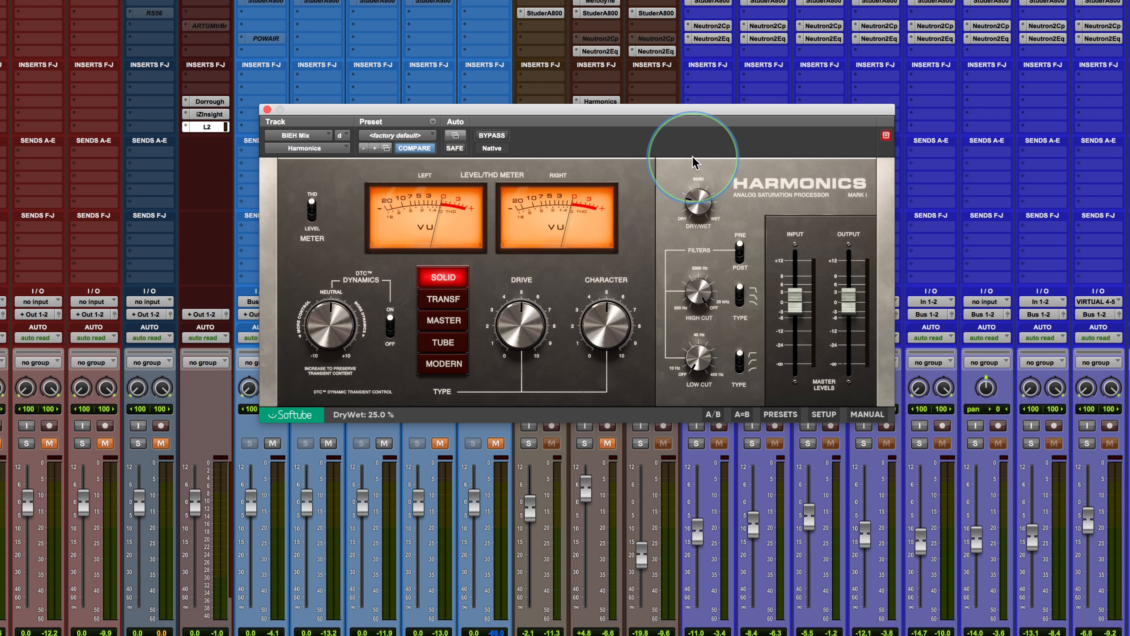
drag(695, 210, 699, 82)
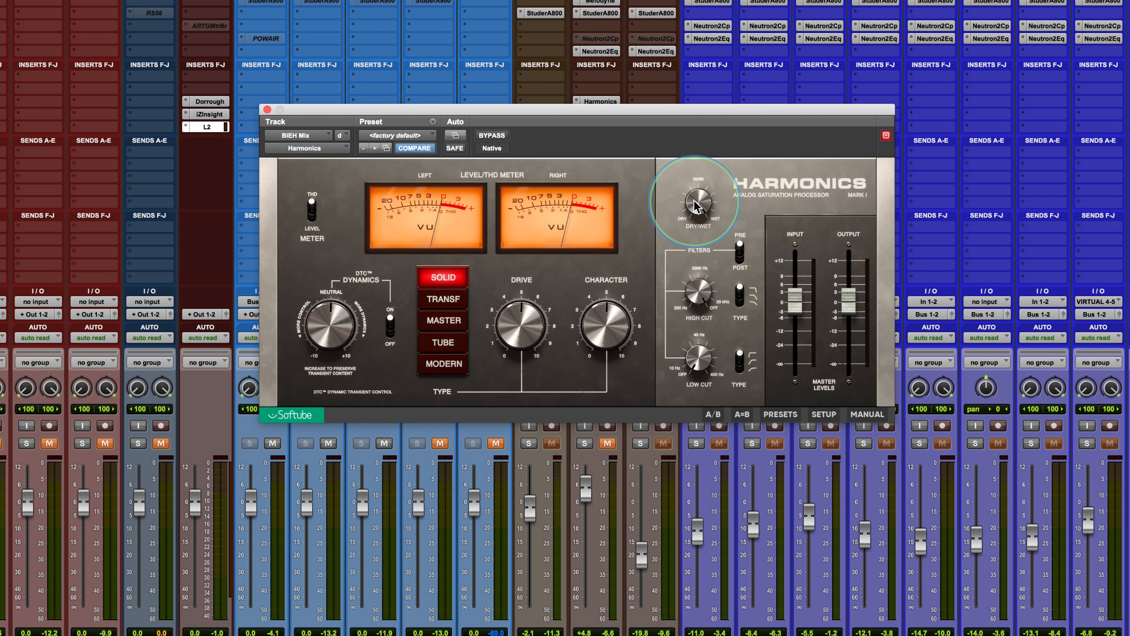
drag(697, 205, 685, 140)
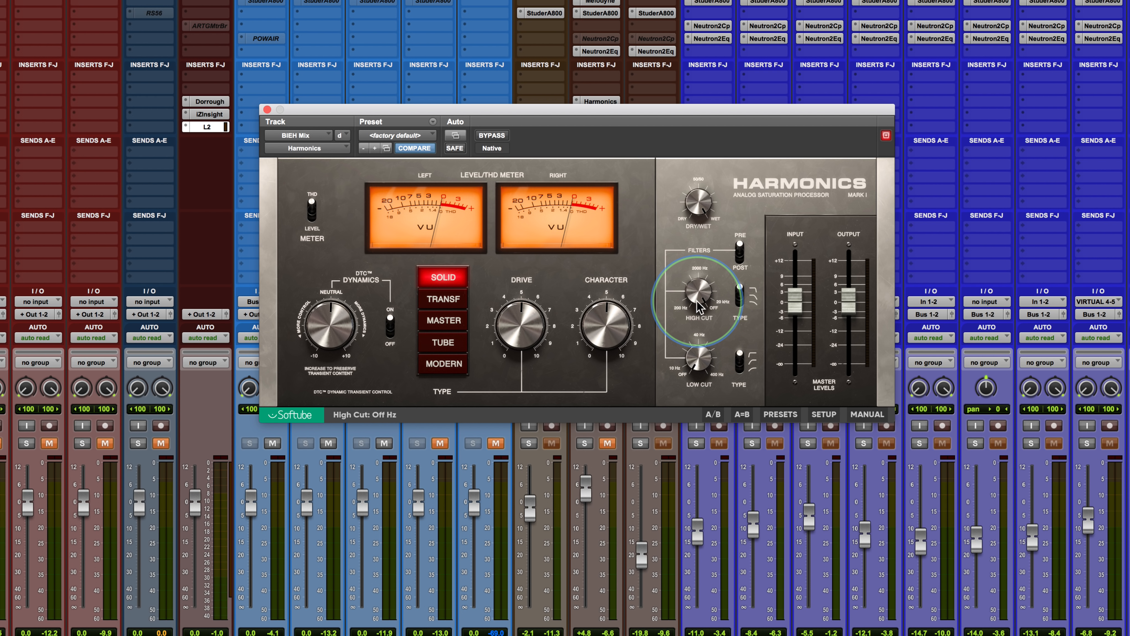
Try the 2 poles High Cut type and the filters' Pre/Post switch, leaving the filters set to Pre.
click(750, 304)
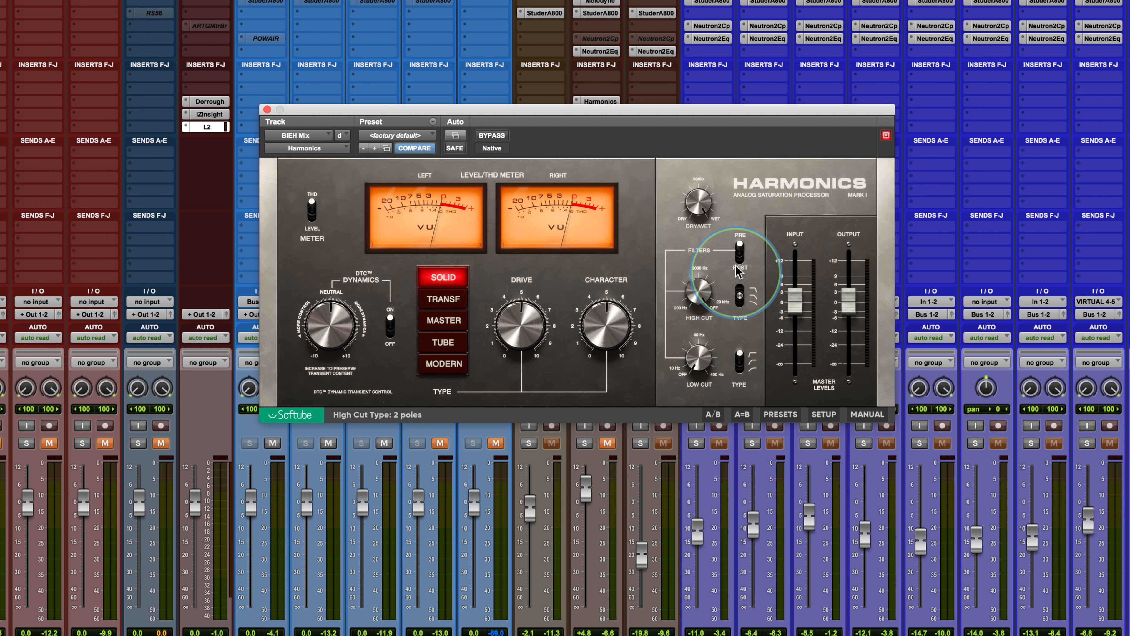
click(741, 293)
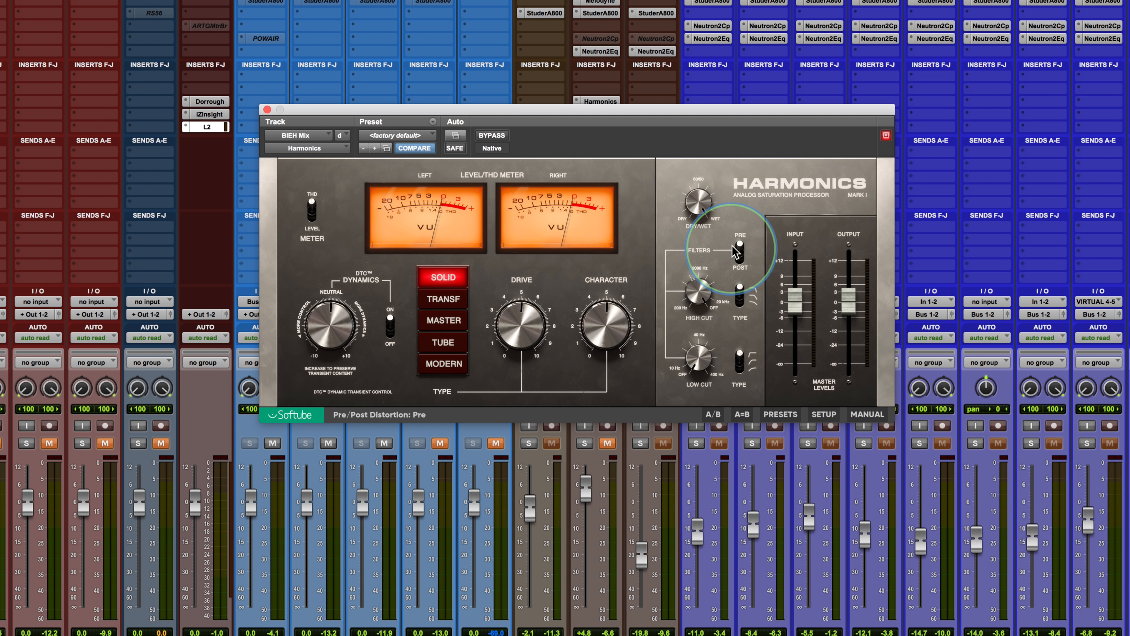
drag(739, 250, 740, 267)
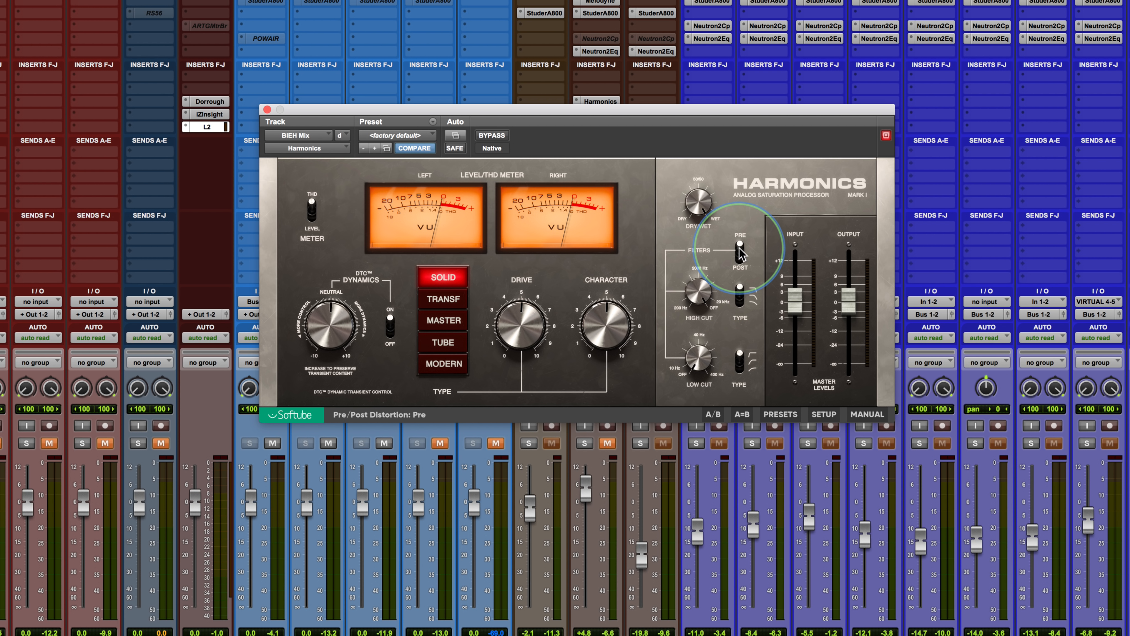
click(740, 269)
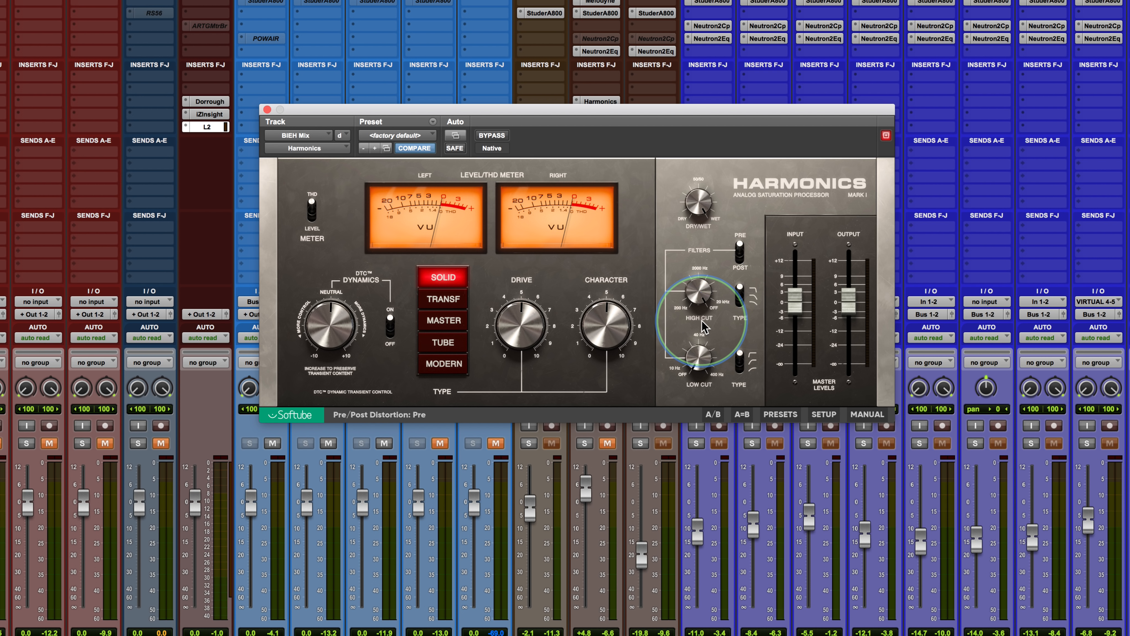
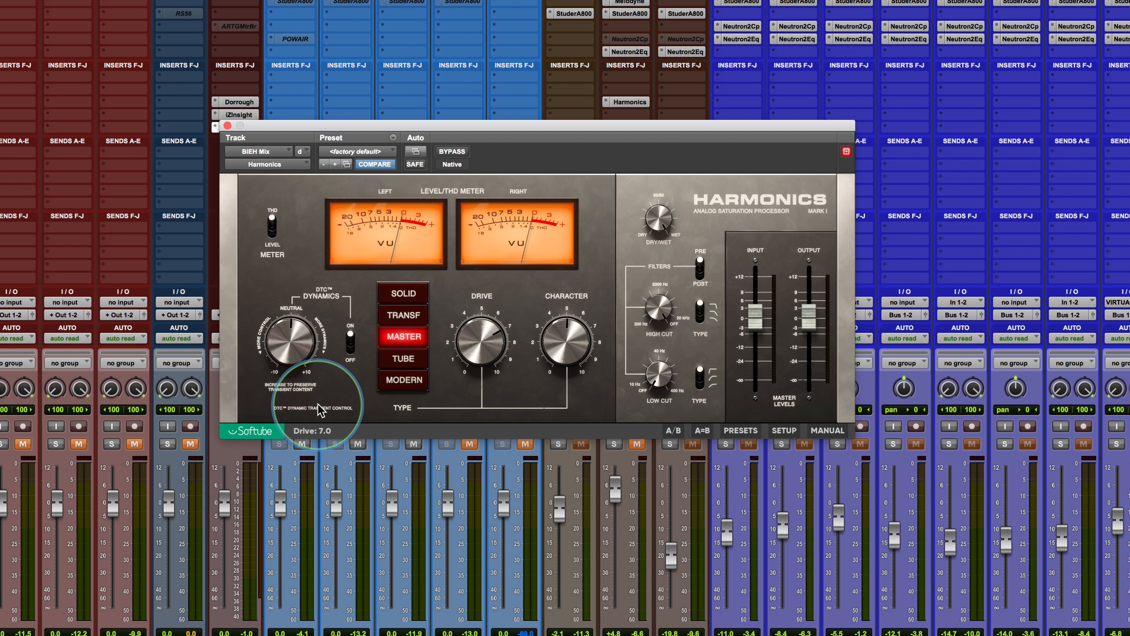
Compare the mix with and without Harmonics by bypassing and re-enabling the plug-in repeatedly during playback, and stop playback with it active.
click(458, 157)
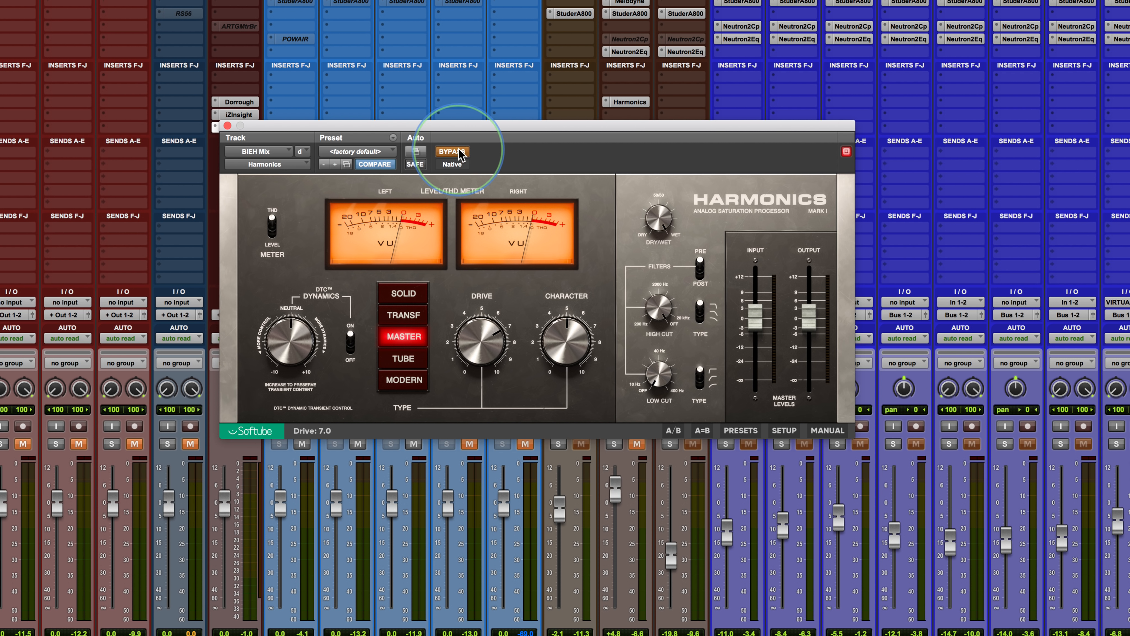
click(458, 157)
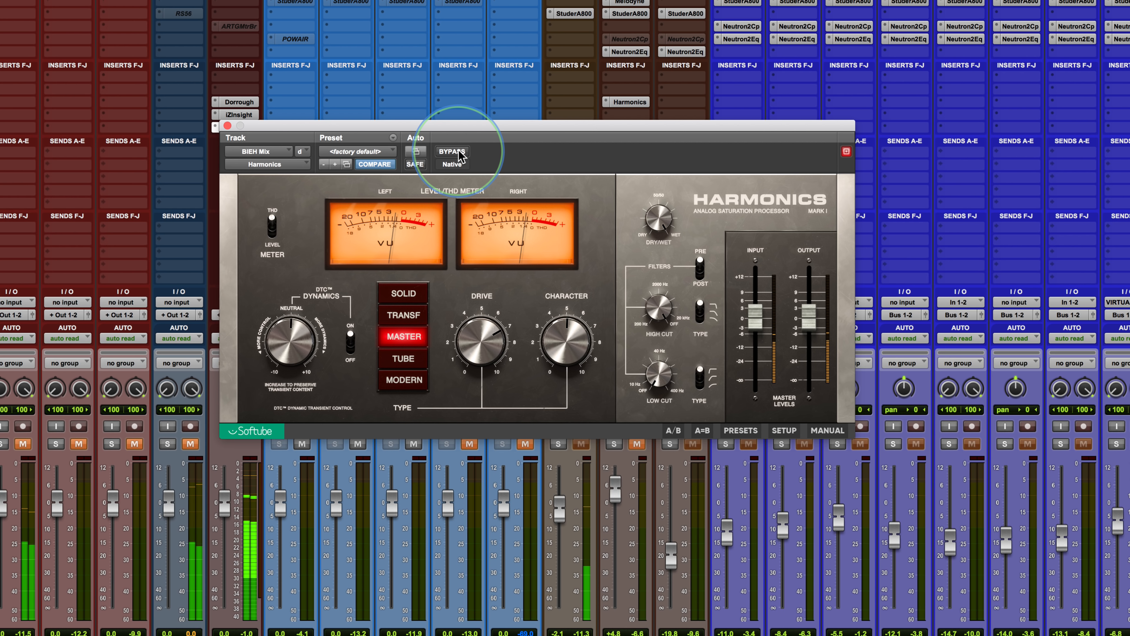
click(458, 156)
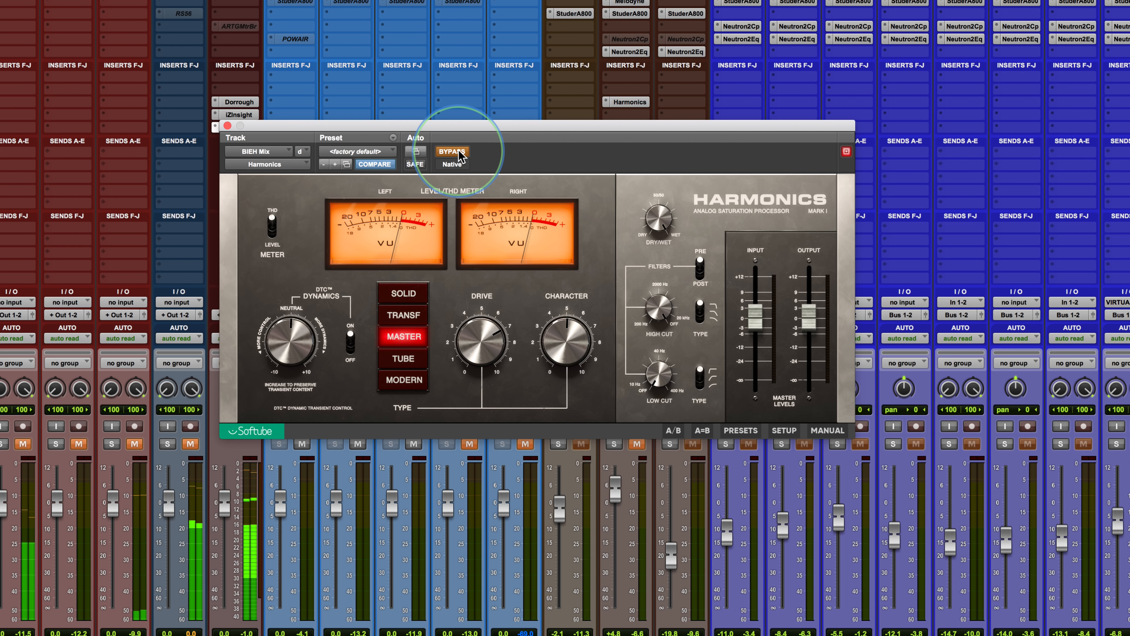
click(458, 156)
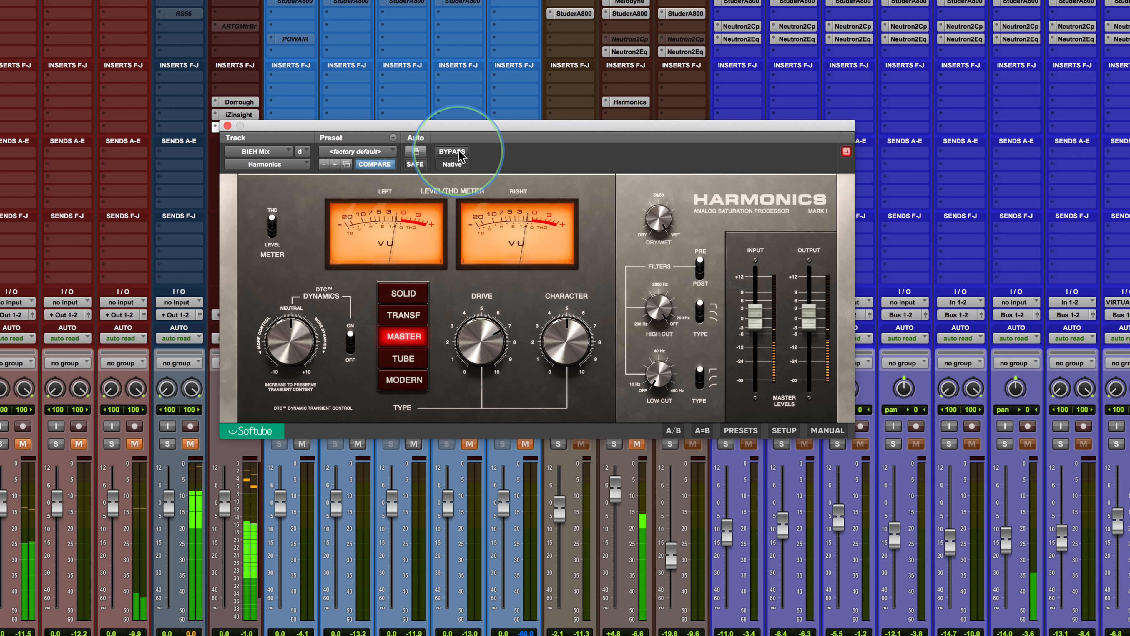
click(459, 157)
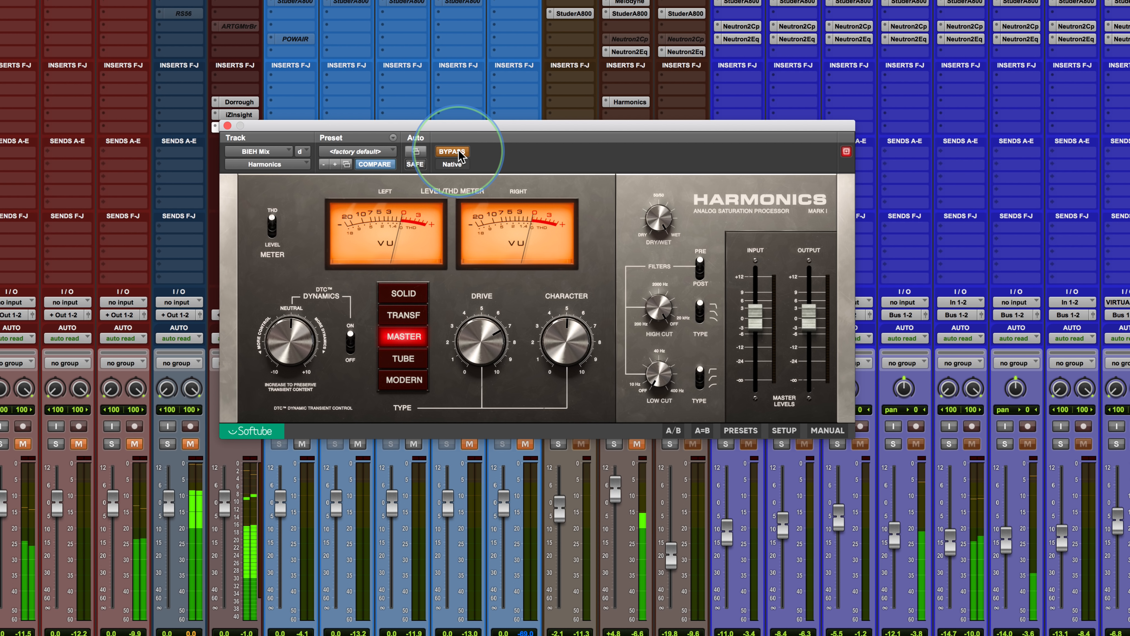
click(459, 157)
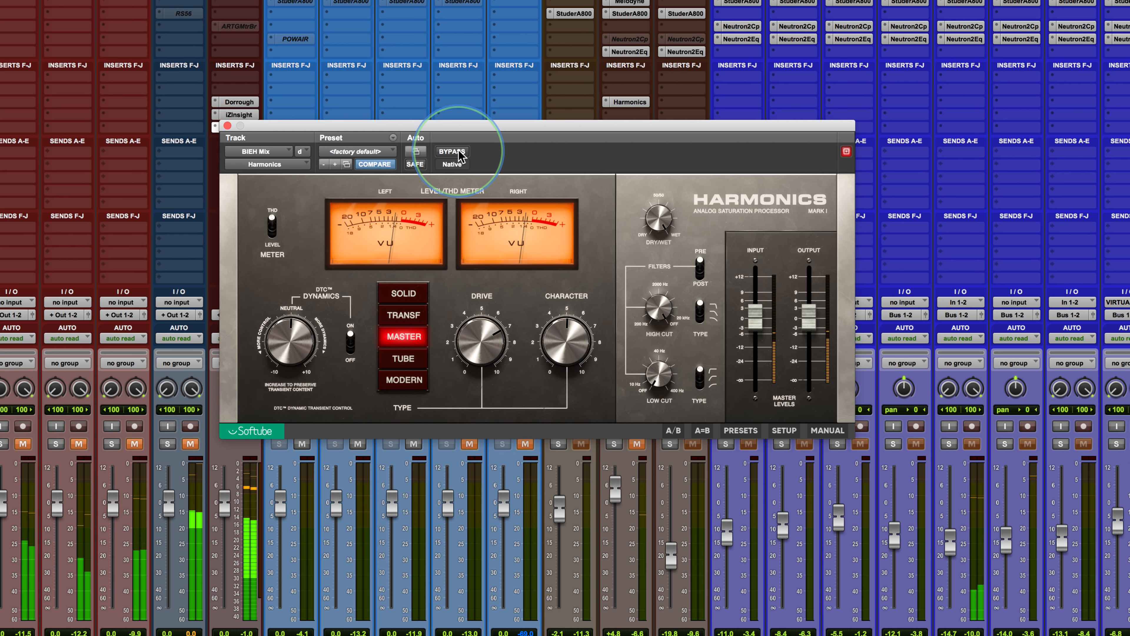
key(space)
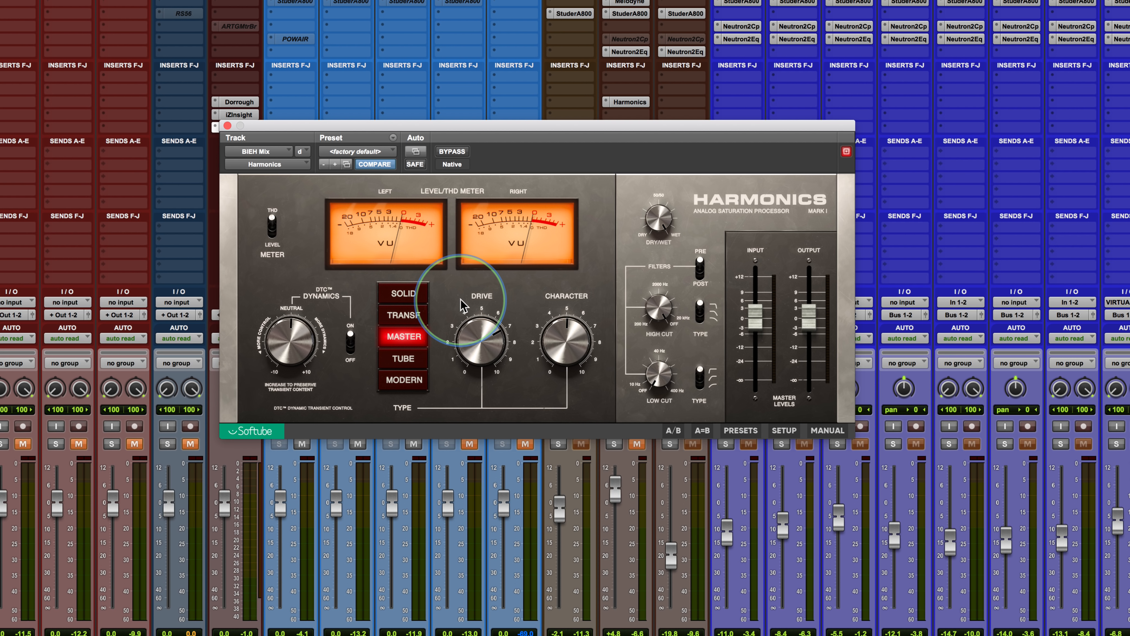
Start playback and audition the Solid and Transformer drive types, comparing each with the bypassed mix.
key(space)
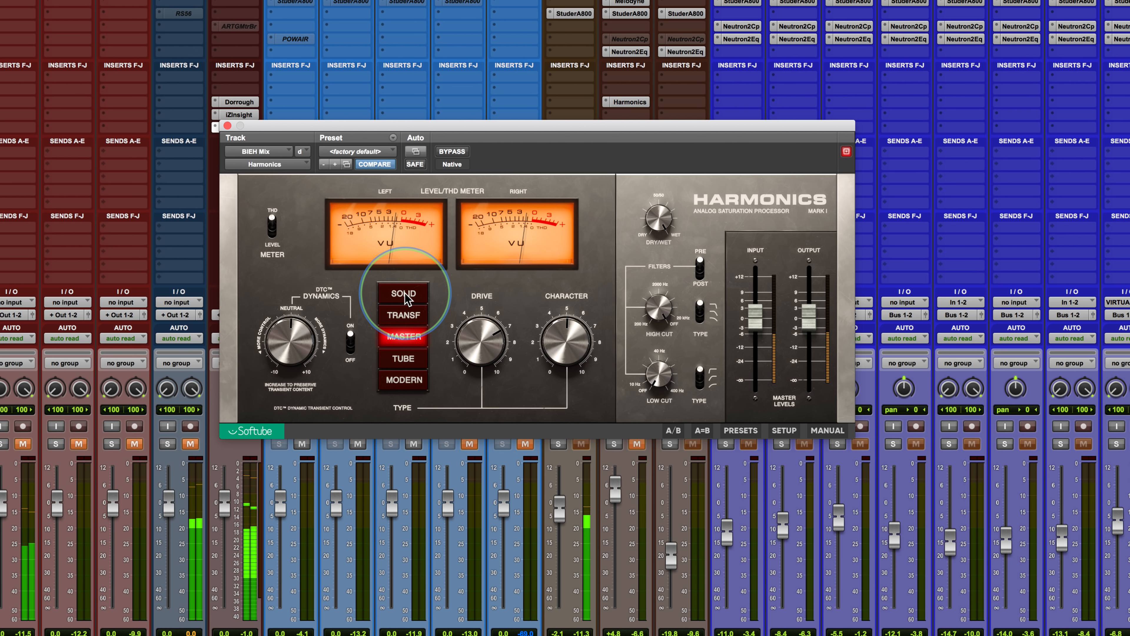
click(406, 297)
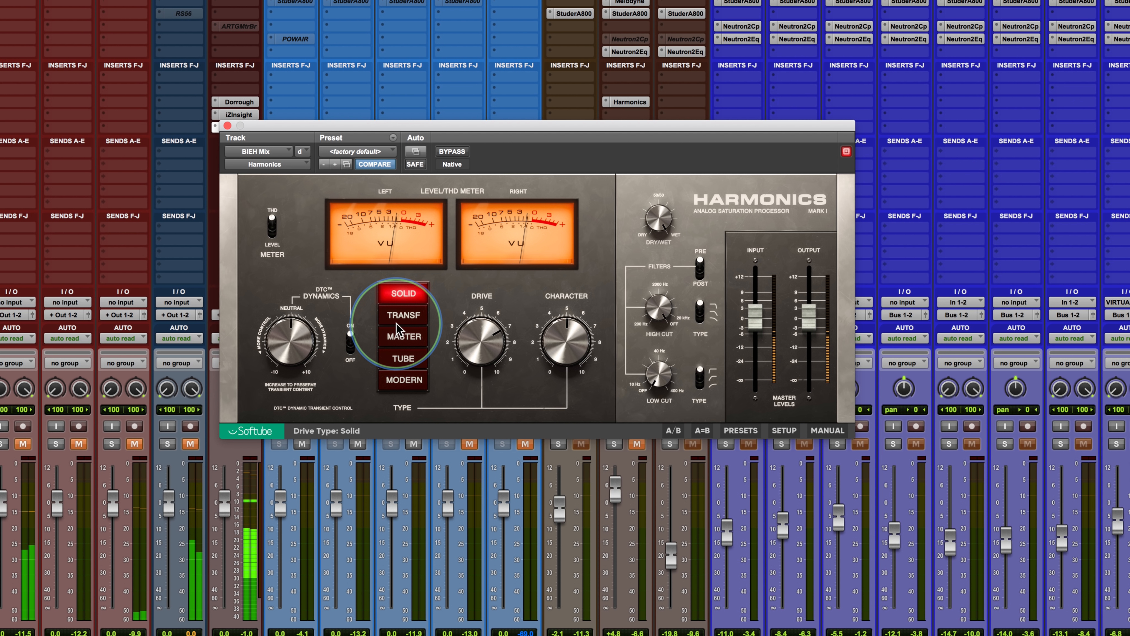
click(457, 152)
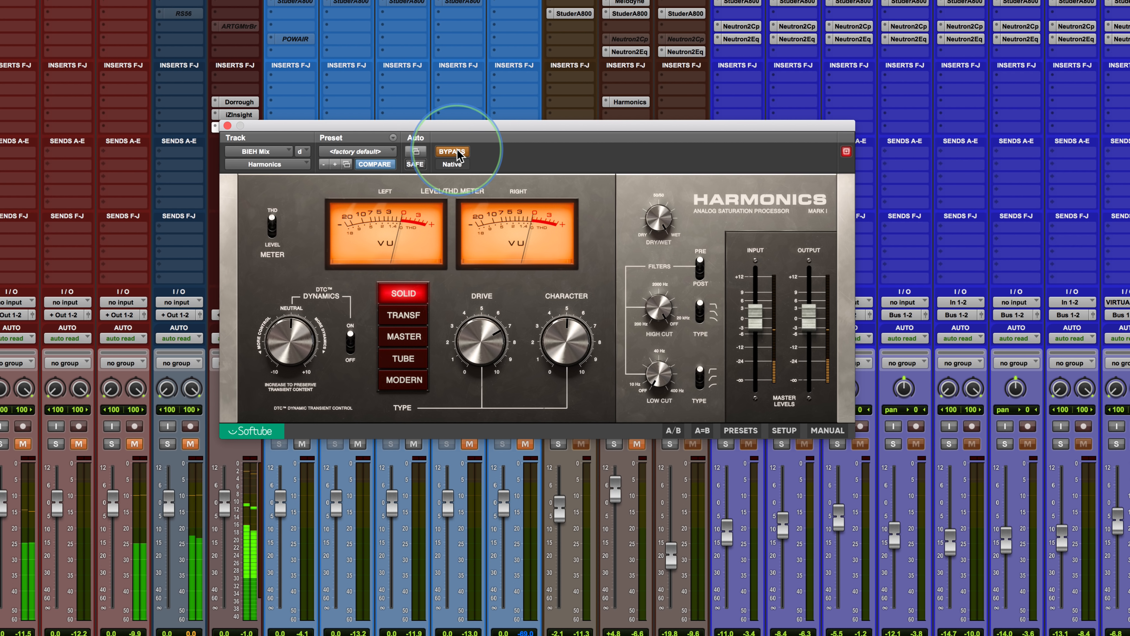
click(457, 152)
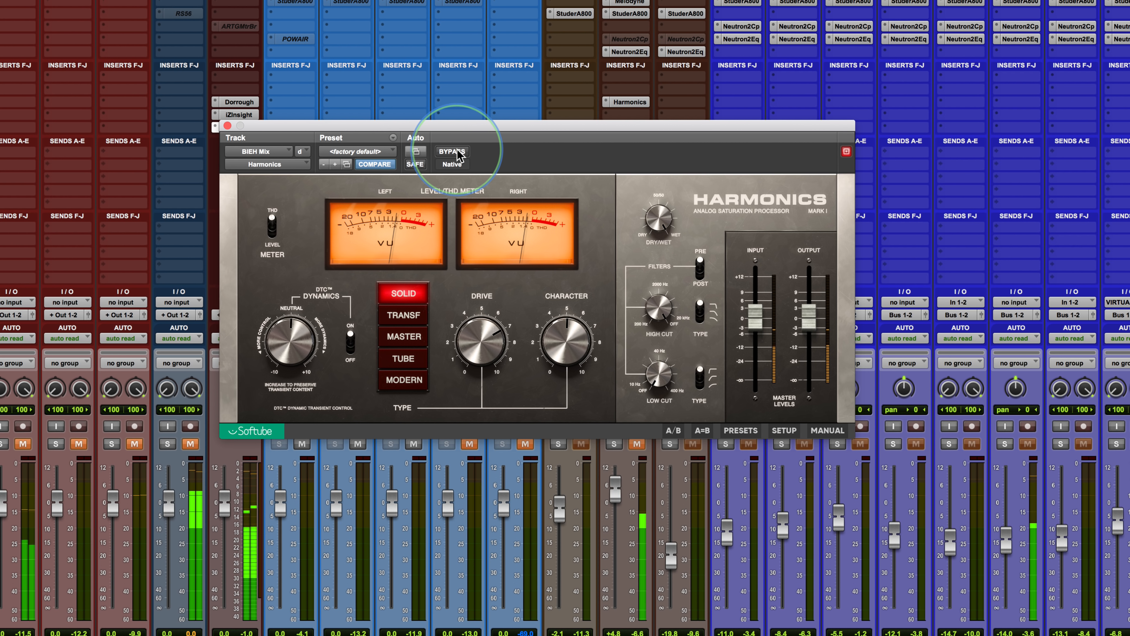
click(406, 316)
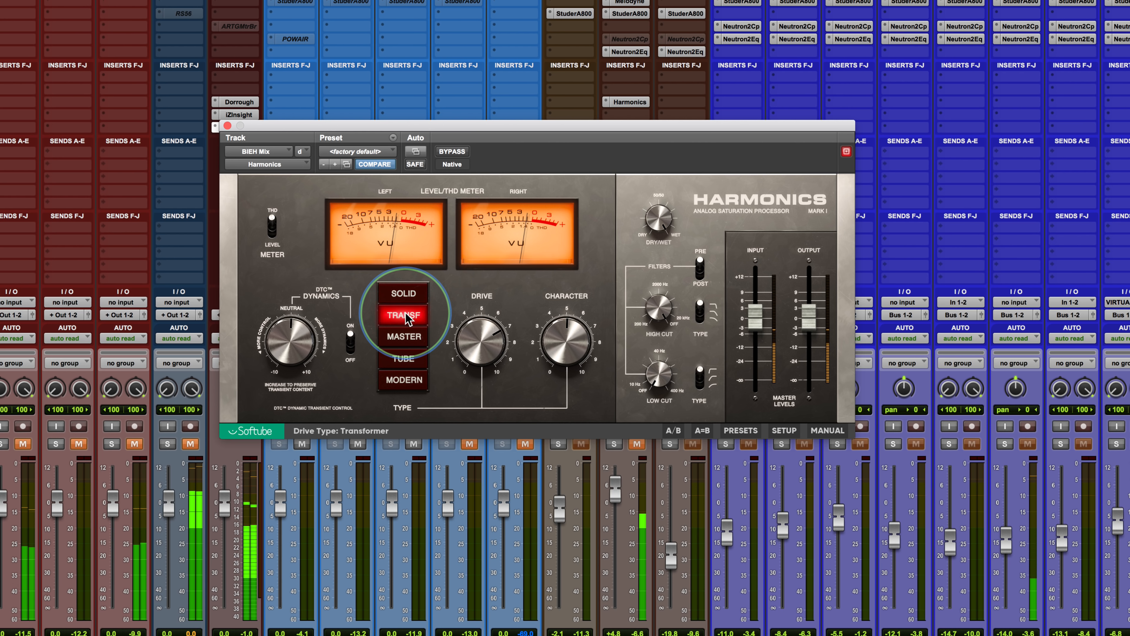
click(452, 152)
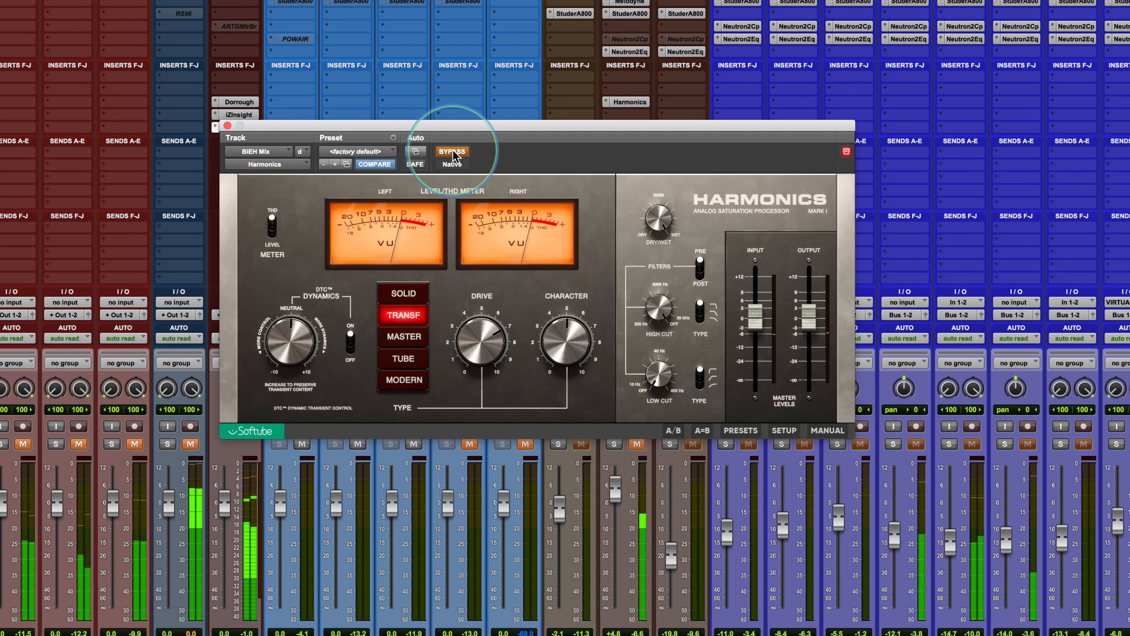
click(453, 152)
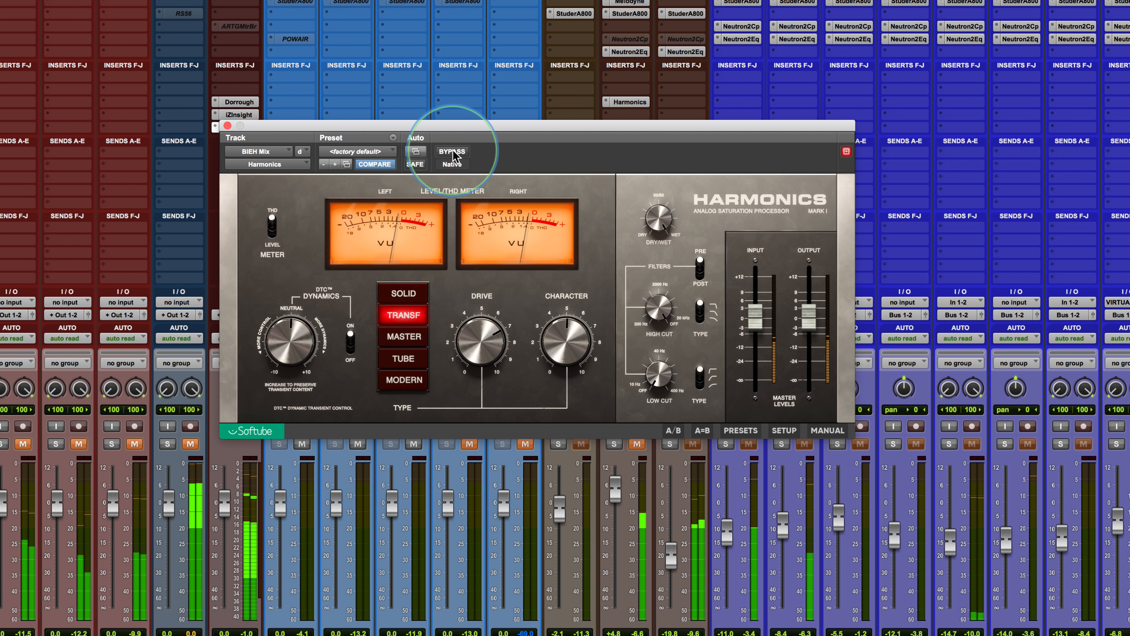
Audition the Master and Tube drive types during playback, comparing each with the bypassed mix.
click(403, 339)
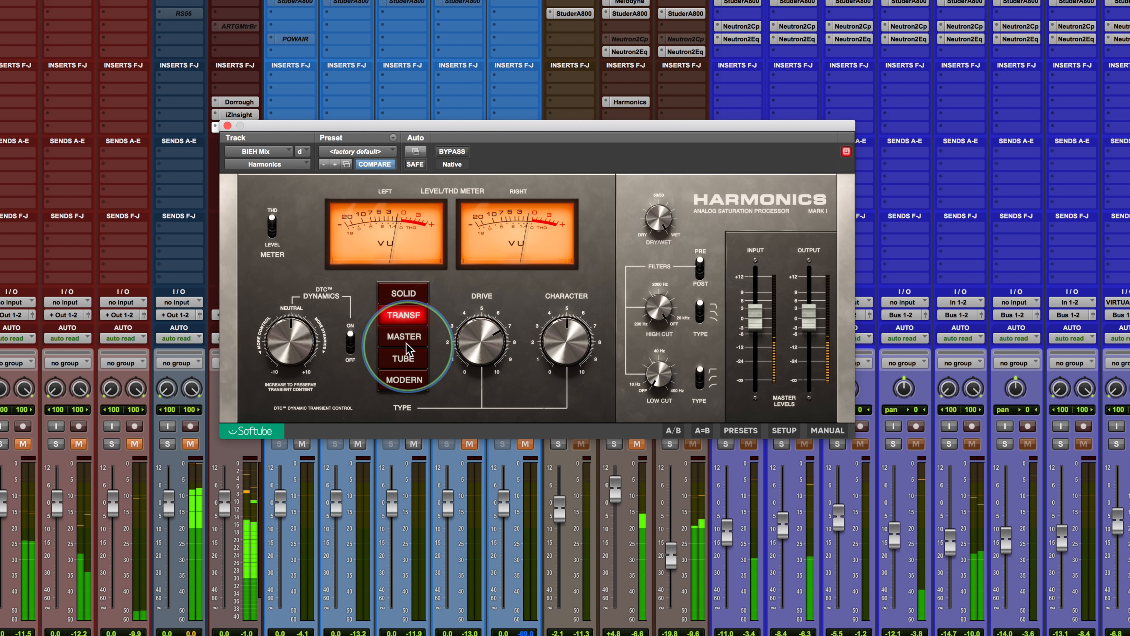
click(457, 152)
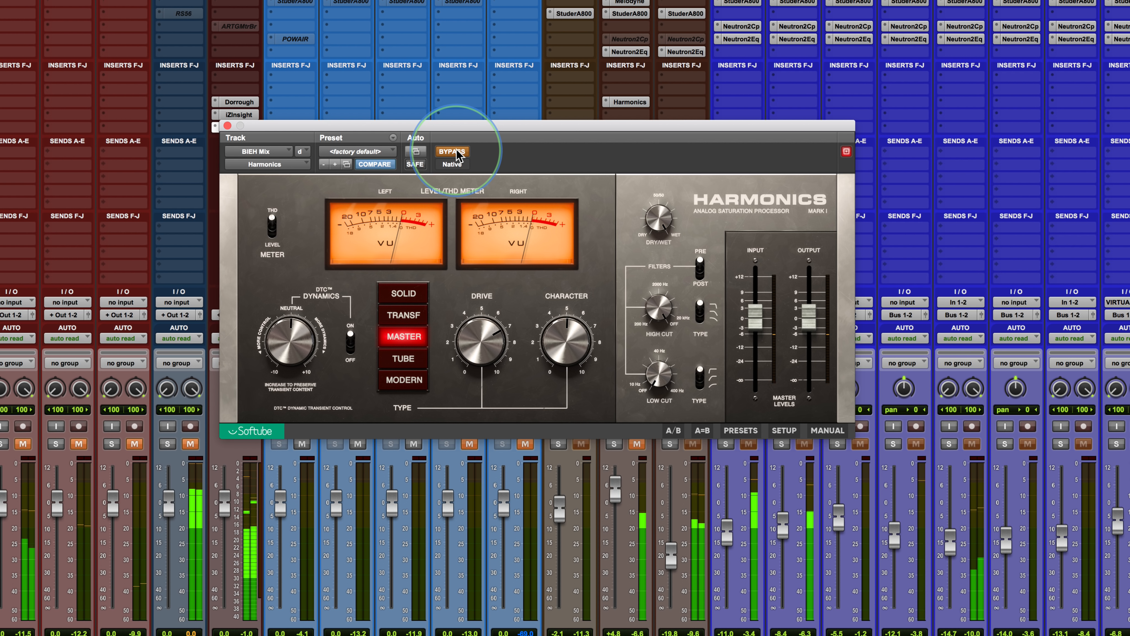
click(457, 153)
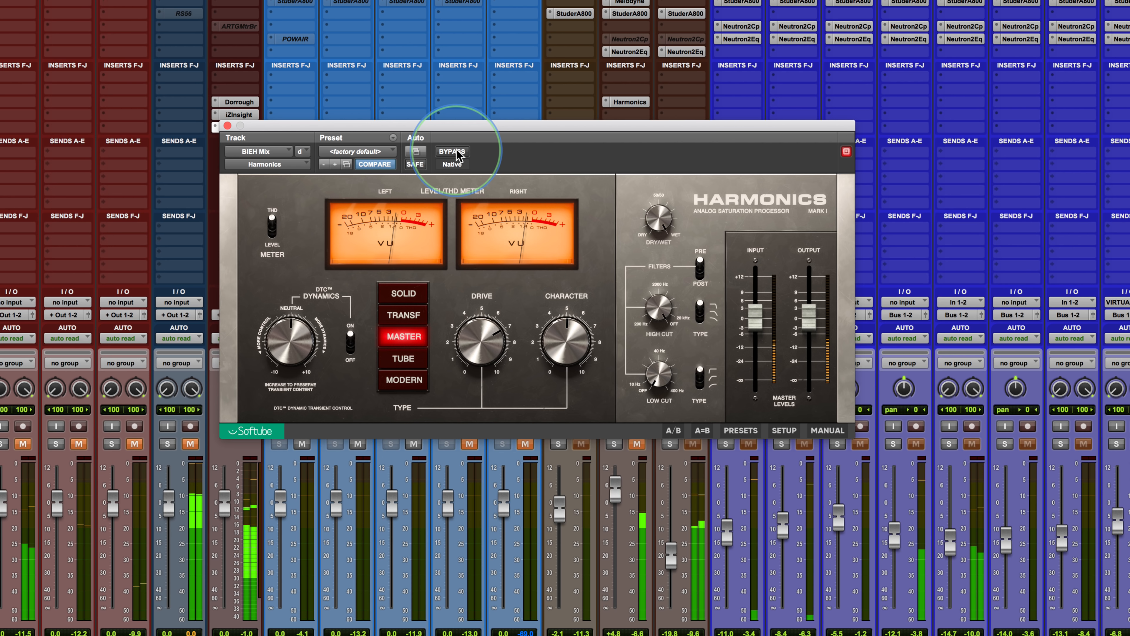
click(407, 357)
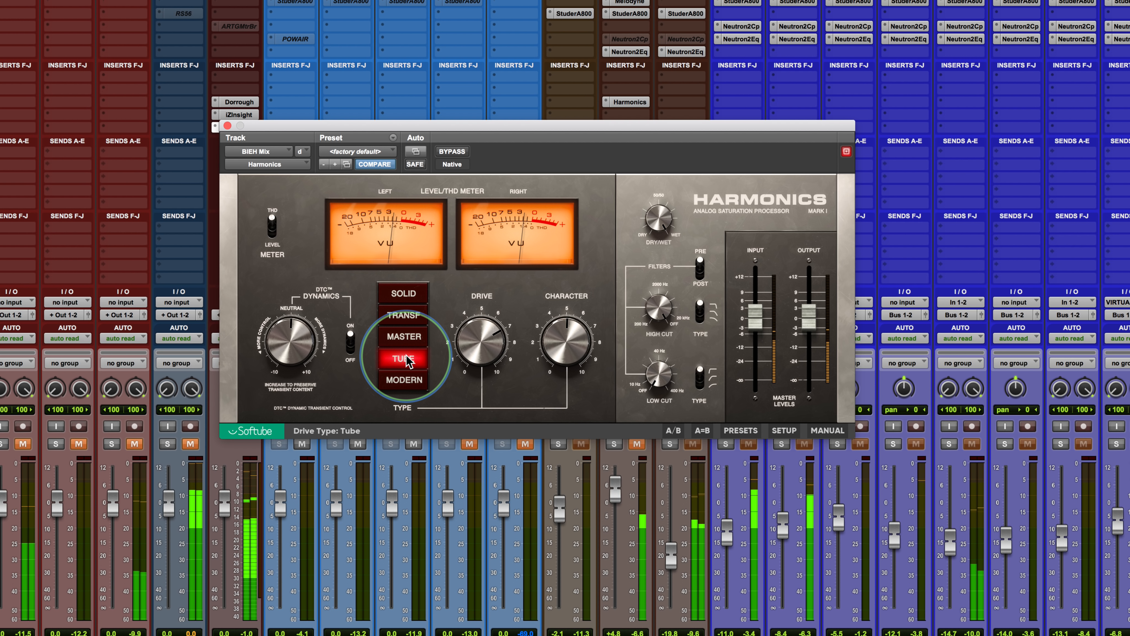
click(450, 151)
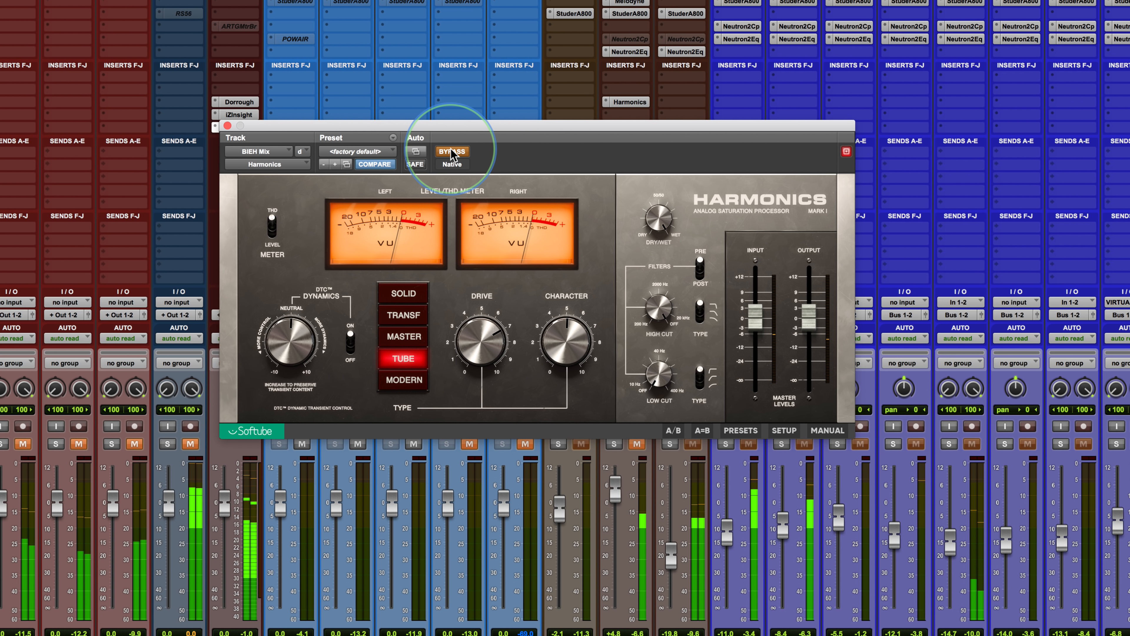
click(450, 151)
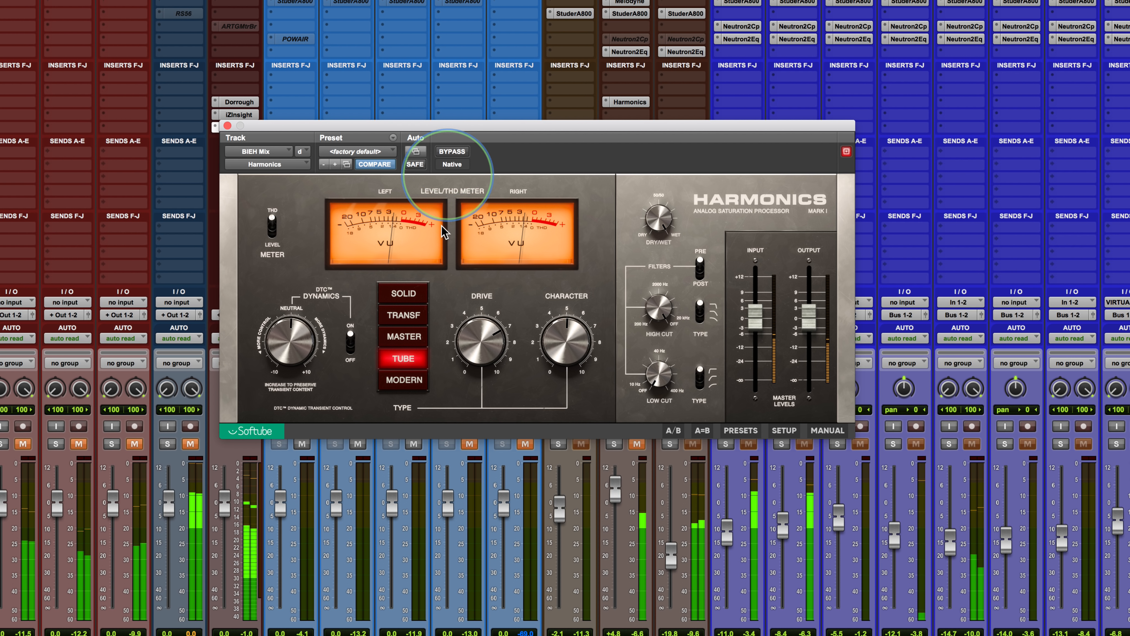
Audition the Modern drive type against the bypassed mix, leaving Harmonics active.
click(403, 380)
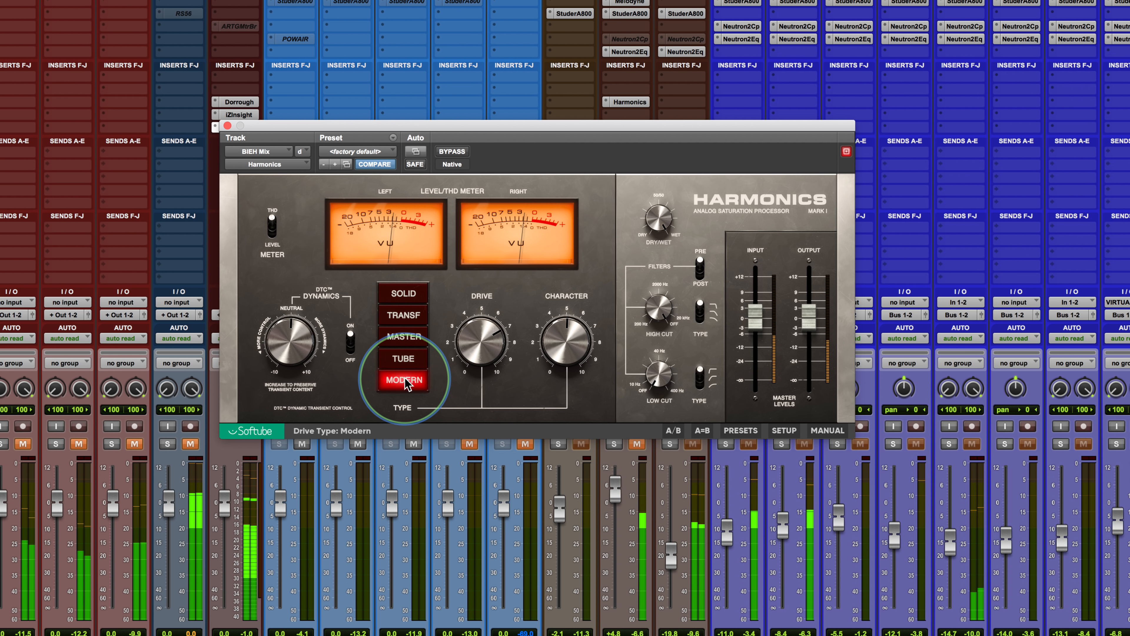
click(451, 152)
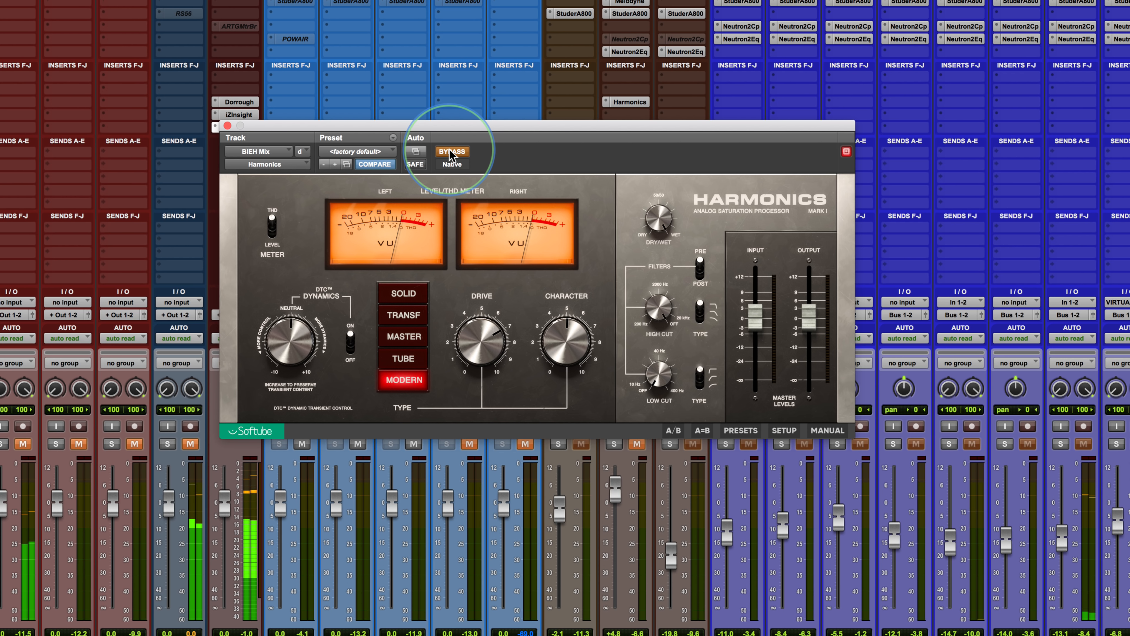
click(450, 149)
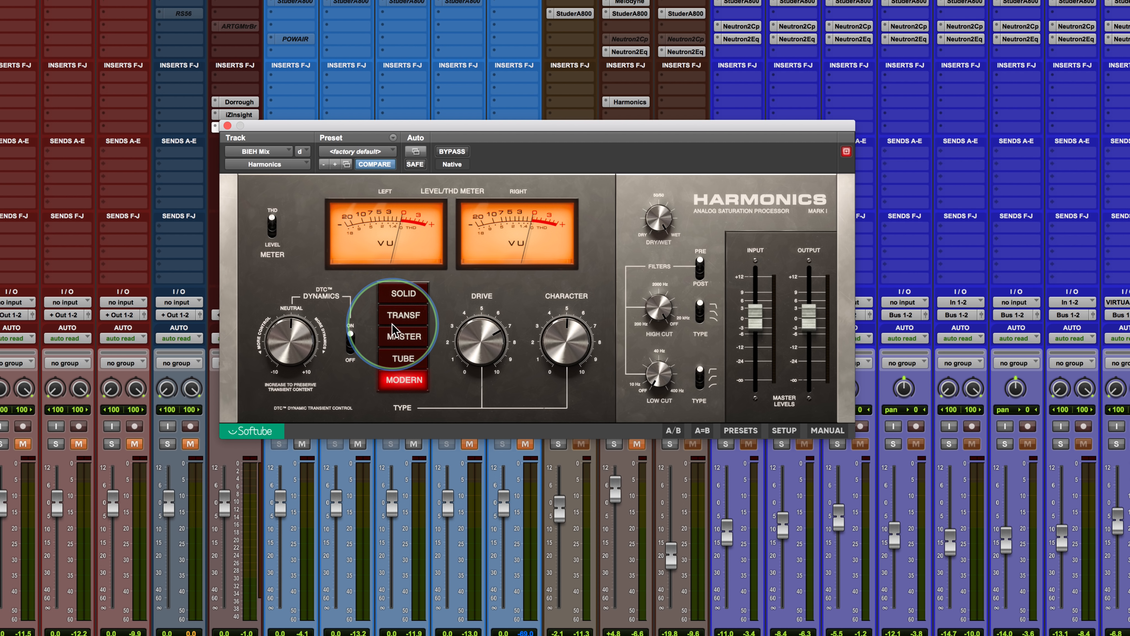
With the Master type selected, raise Drive and set Character to 7.1 during playback, and compare the result with the bypassed mix.
click(402, 337)
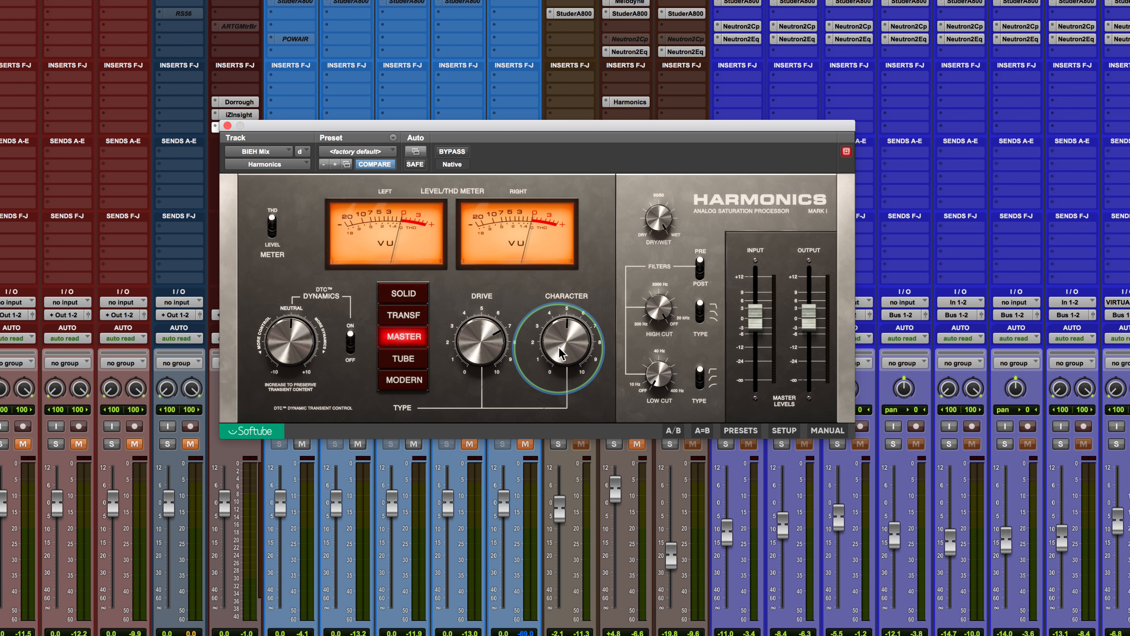
key(space)
drag(478, 344, 478, 328)
drag(560, 326, 558, 305)
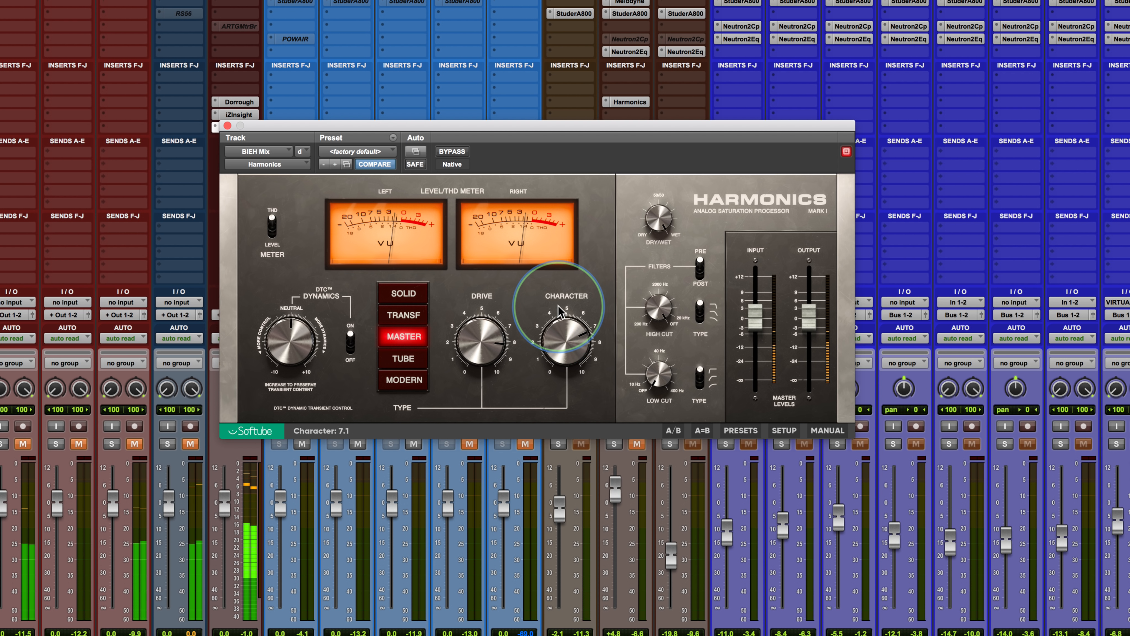
click(454, 152)
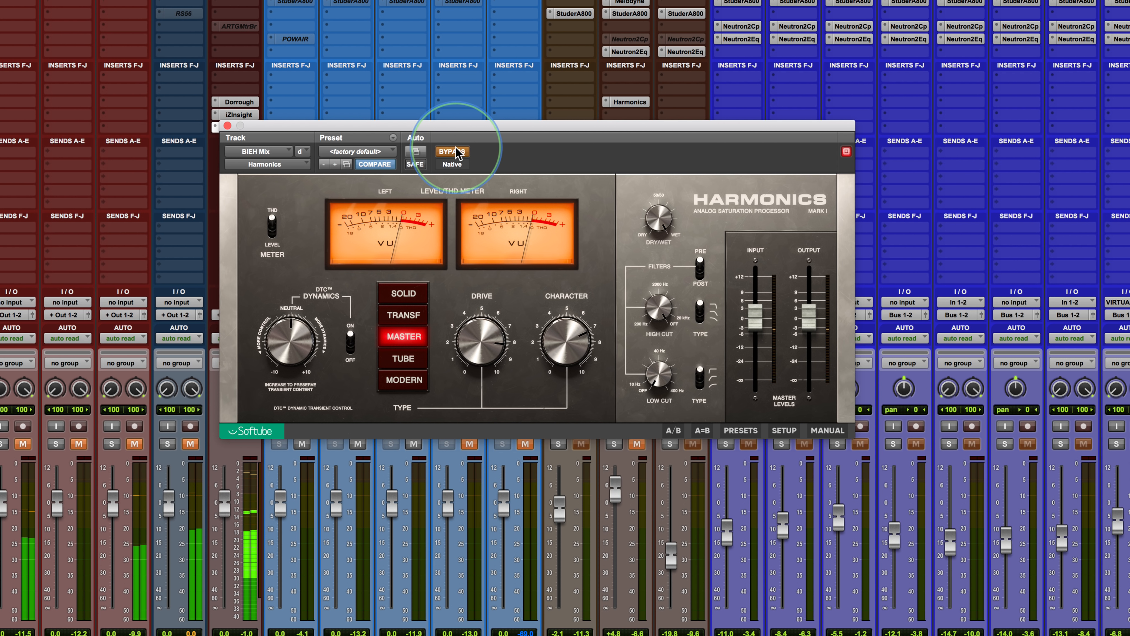
click(454, 152)
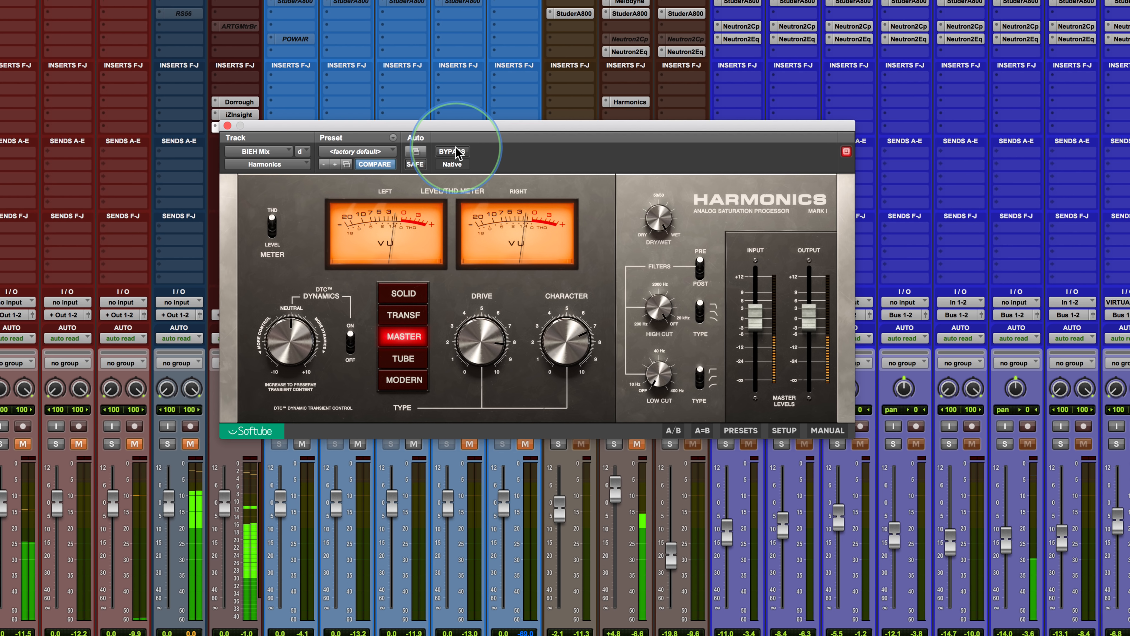
Audition the drive types from Solid through Modern with the raised Drive and Character, and return to Master.
click(406, 295)
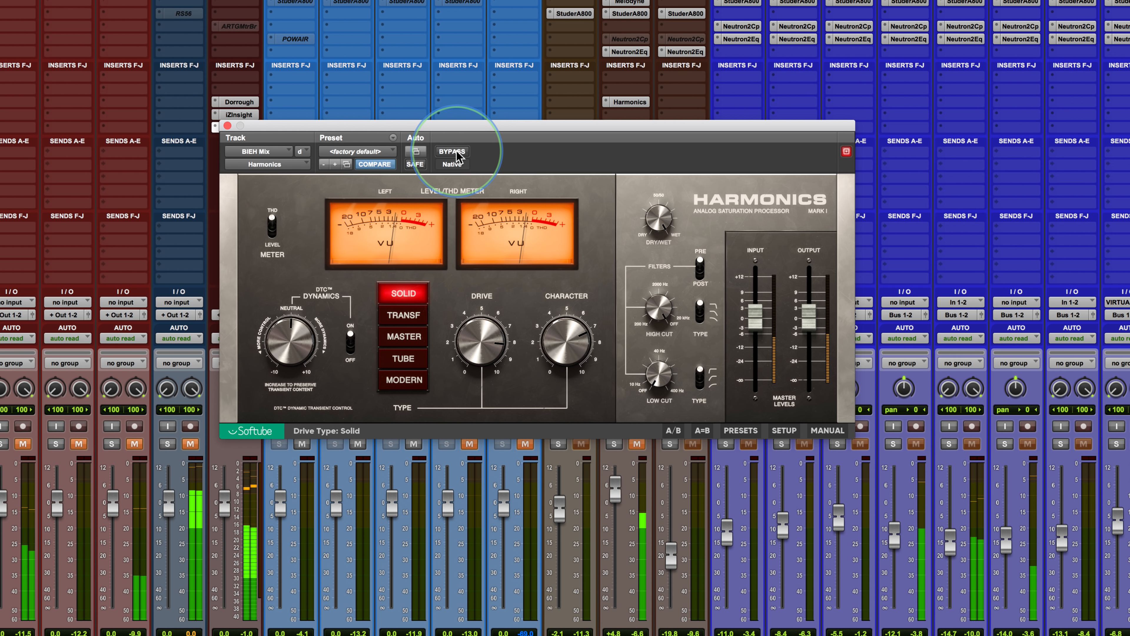
click(399, 317)
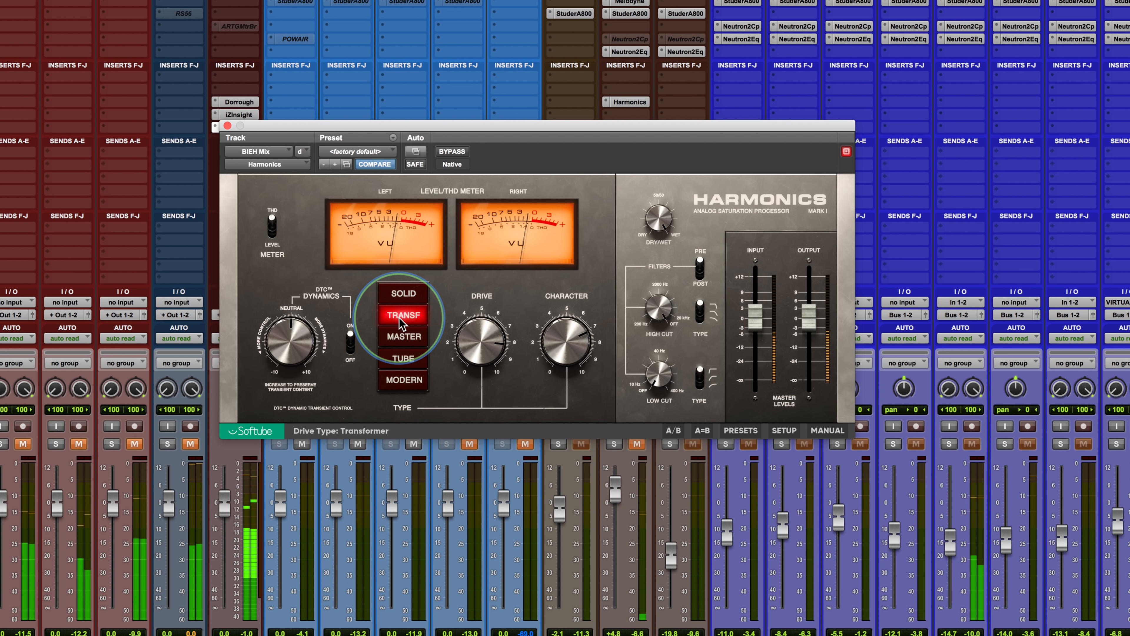
click(403, 339)
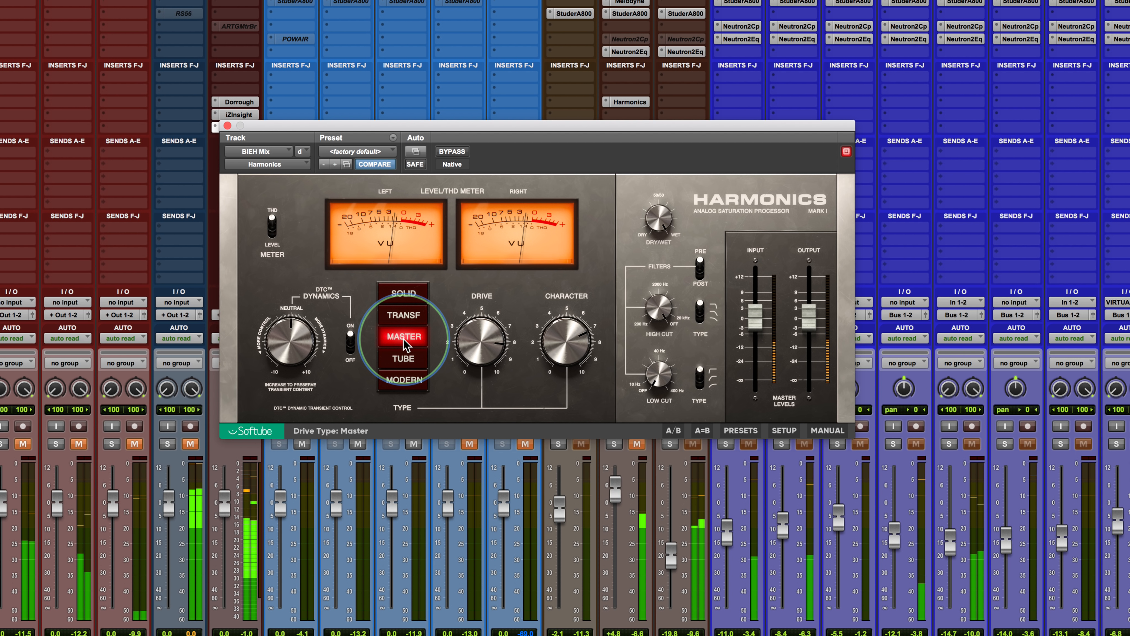
click(408, 359)
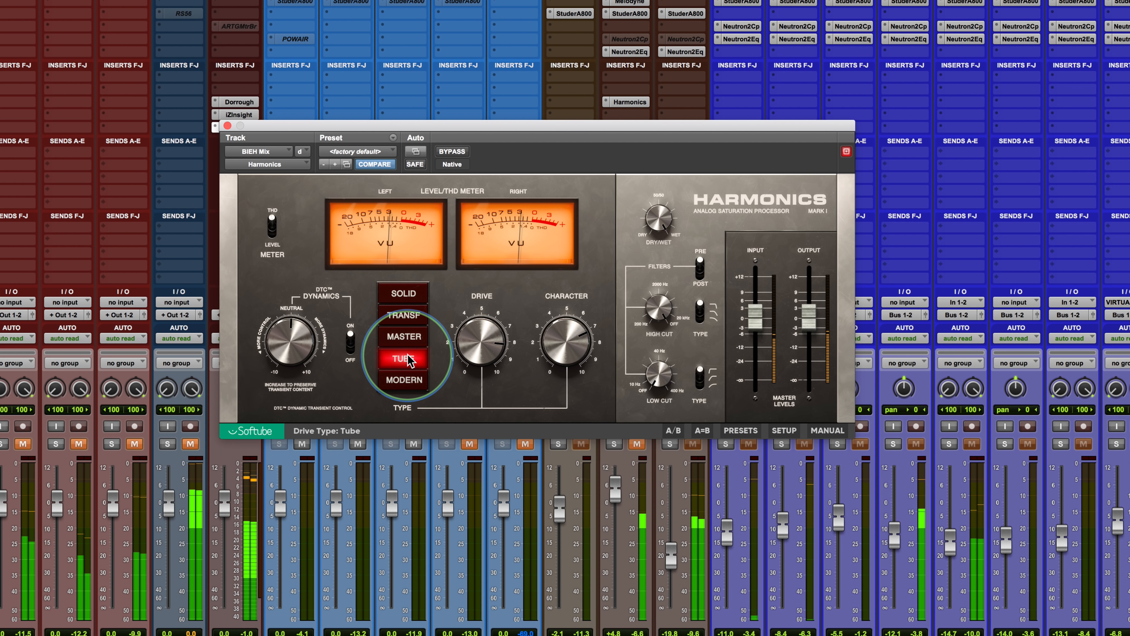
click(407, 382)
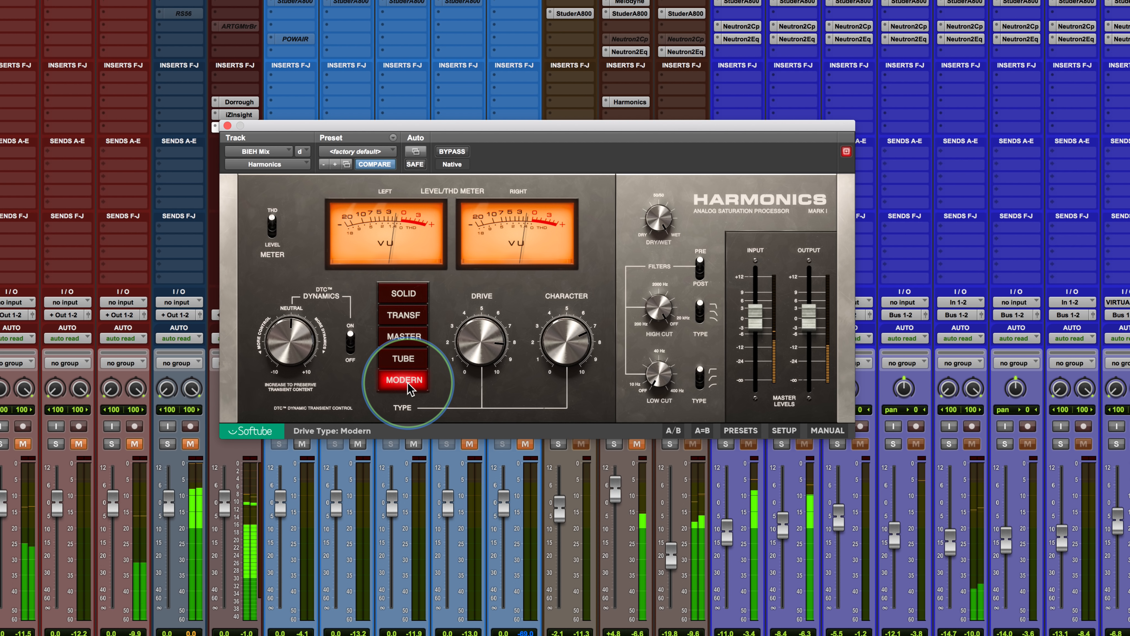
click(410, 332)
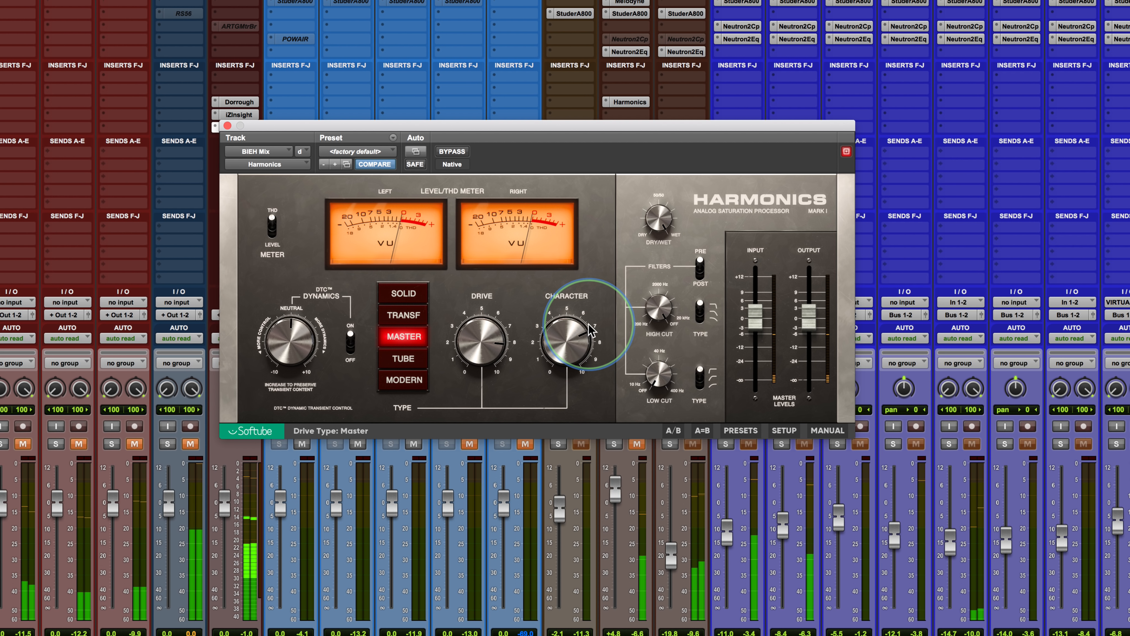
Lower Character to 3.0 and audition all five drive types in turn from Solid to Modern during playback.
drag(556, 344, 555, 395)
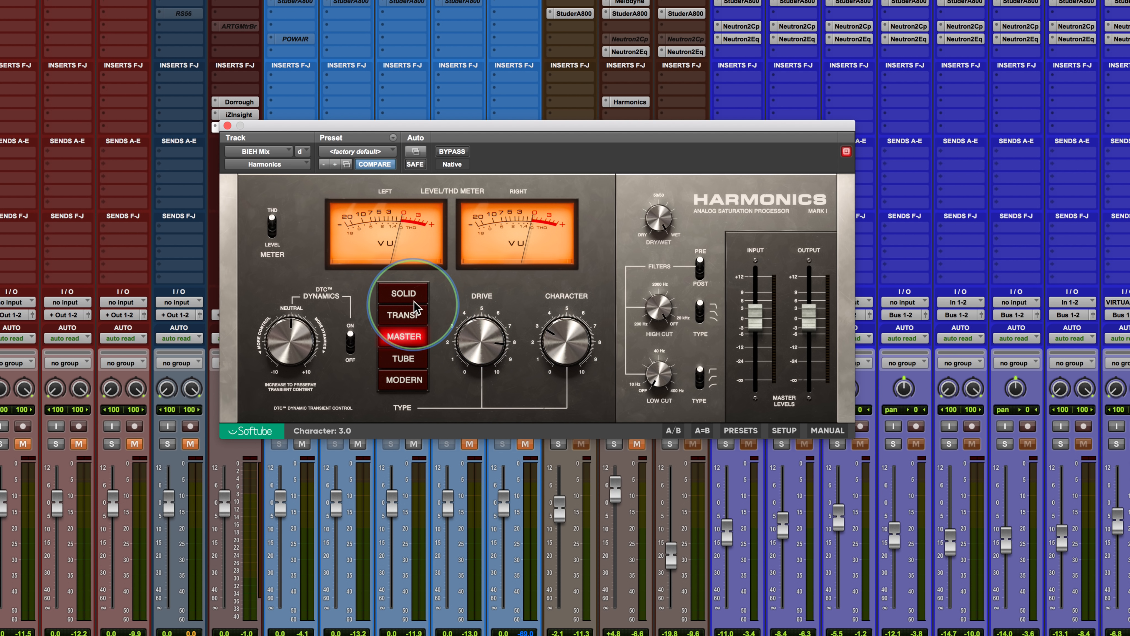
key(space)
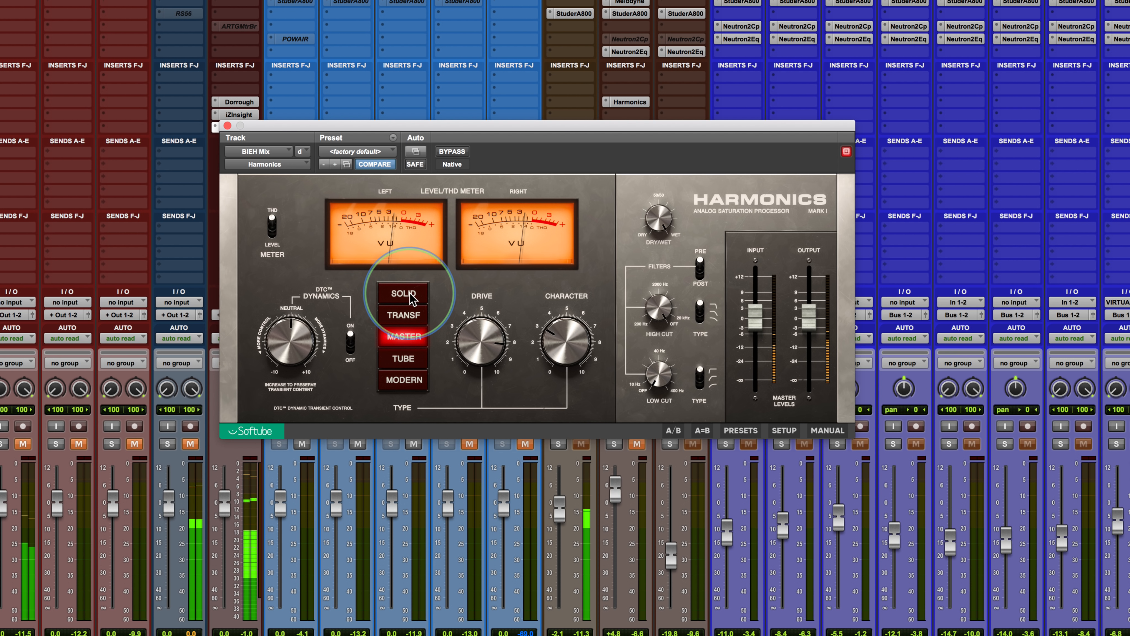
click(405, 294)
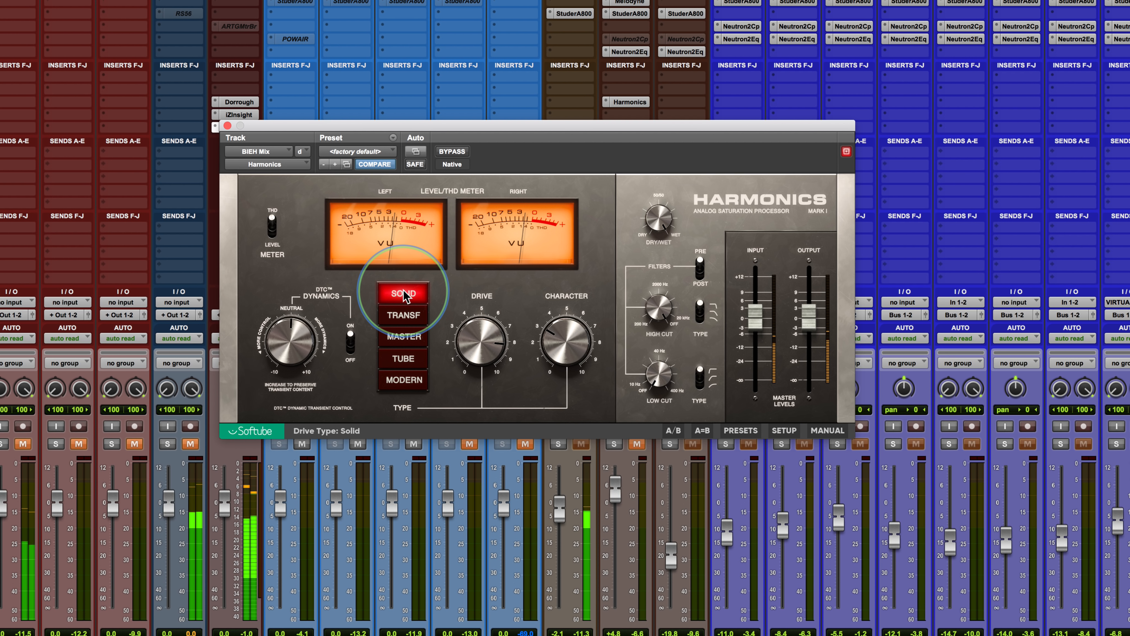
click(404, 316)
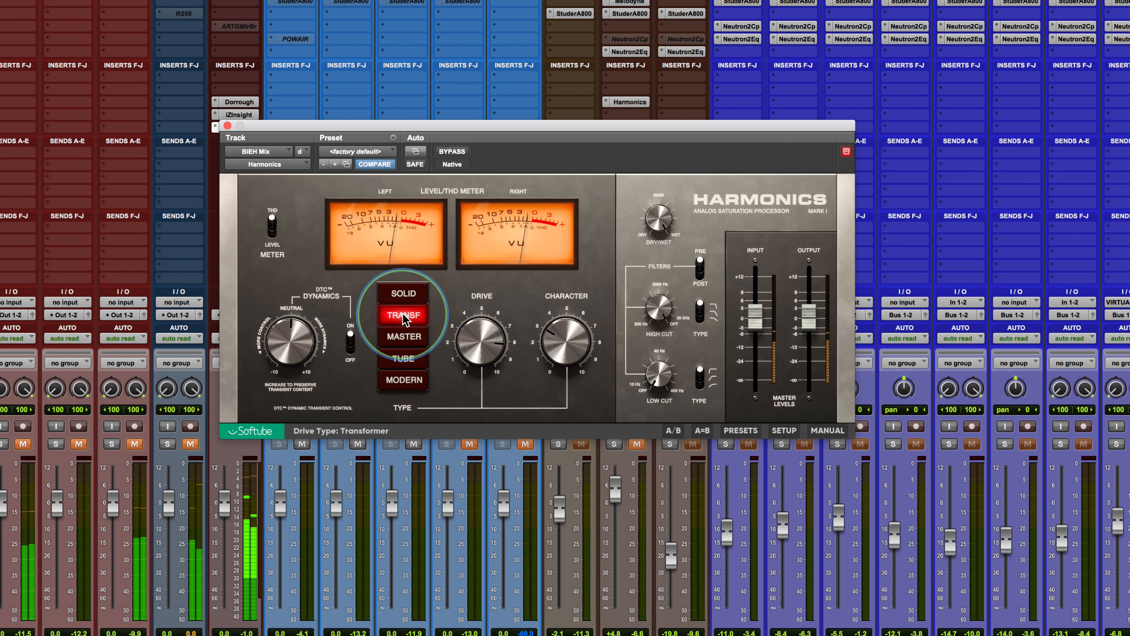
click(407, 339)
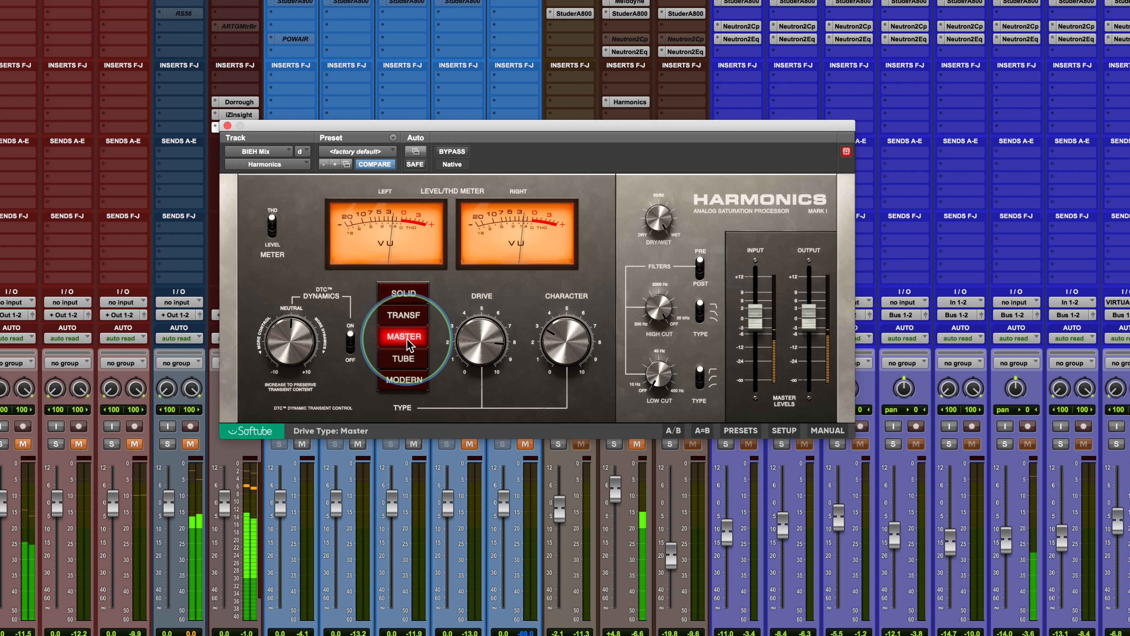
click(406, 360)
click(408, 380)
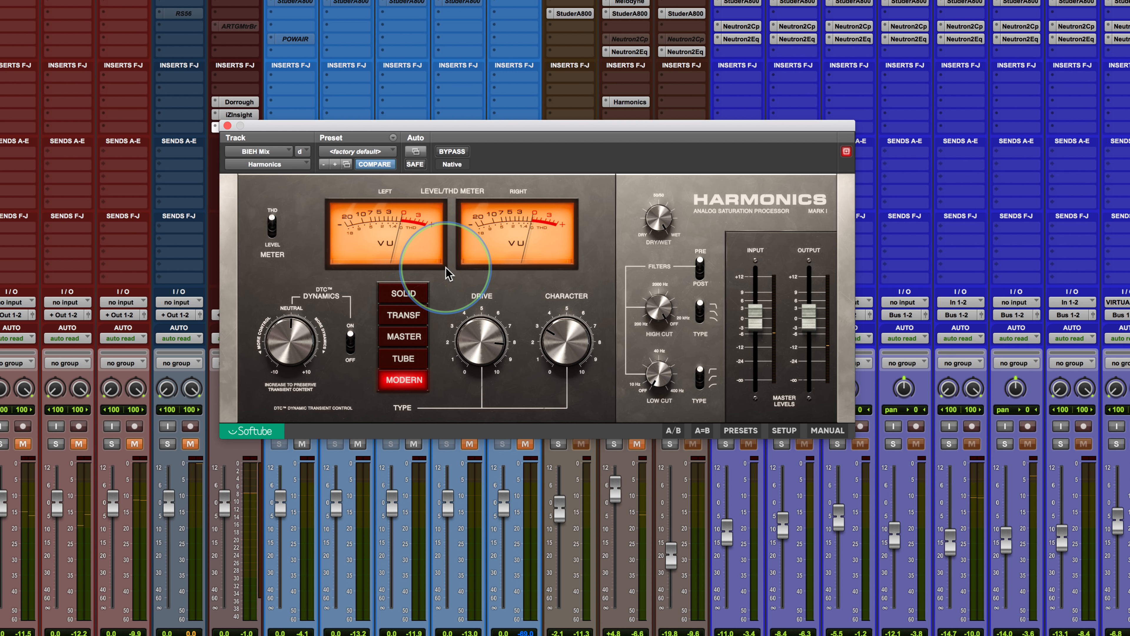
Select the Transformer drive type and raise Dry/Wet from fully dry to 24.5 % during playback.
click(403, 315)
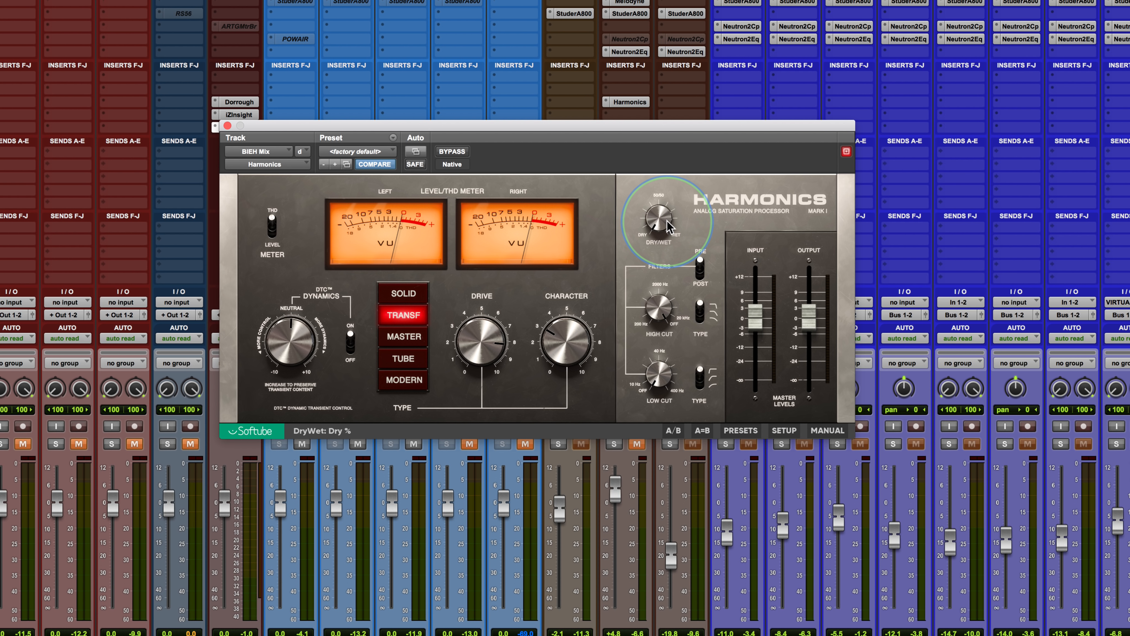
key(space)
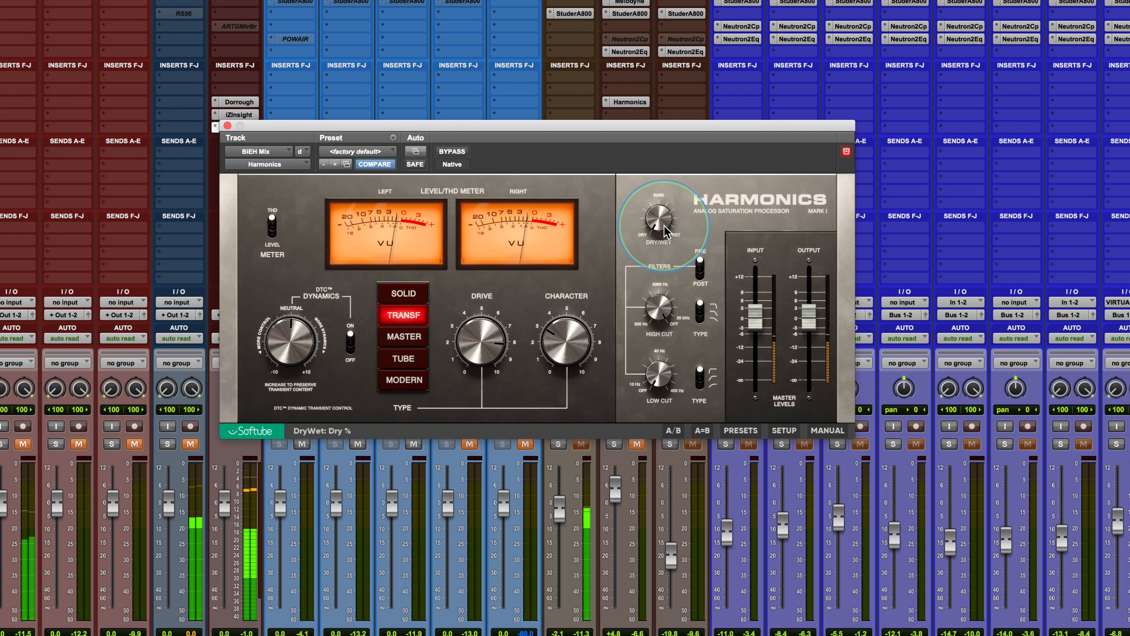
drag(665, 225, 645, 167)
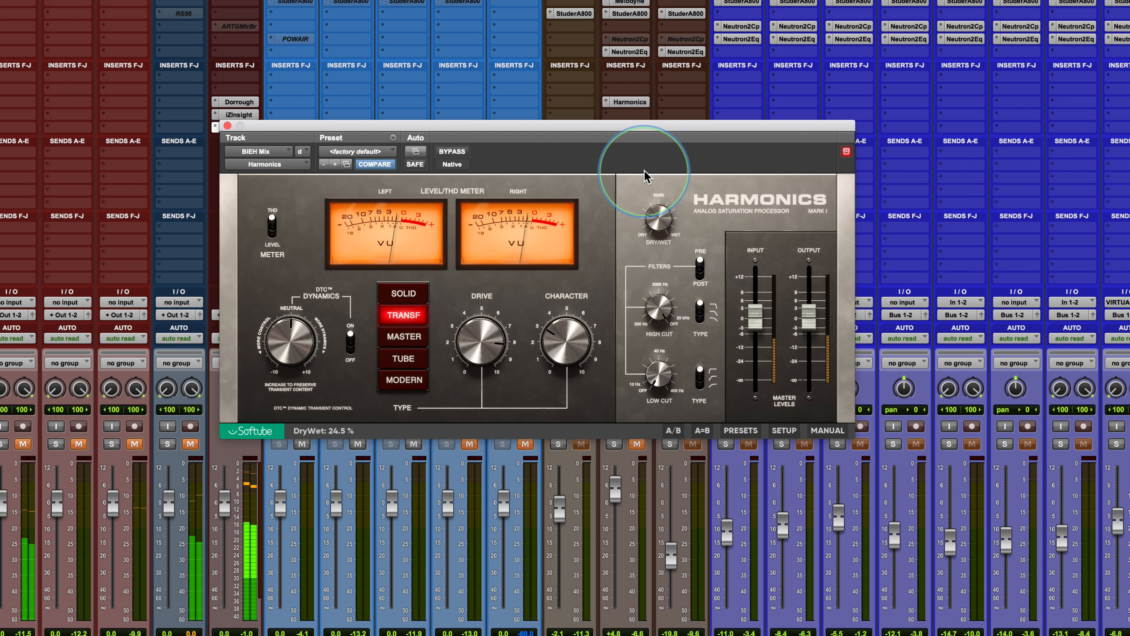
Compare the 24.5 % Dry/Wet Transformer setting with the bypassed mix, and stop playback.
click(449, 148)
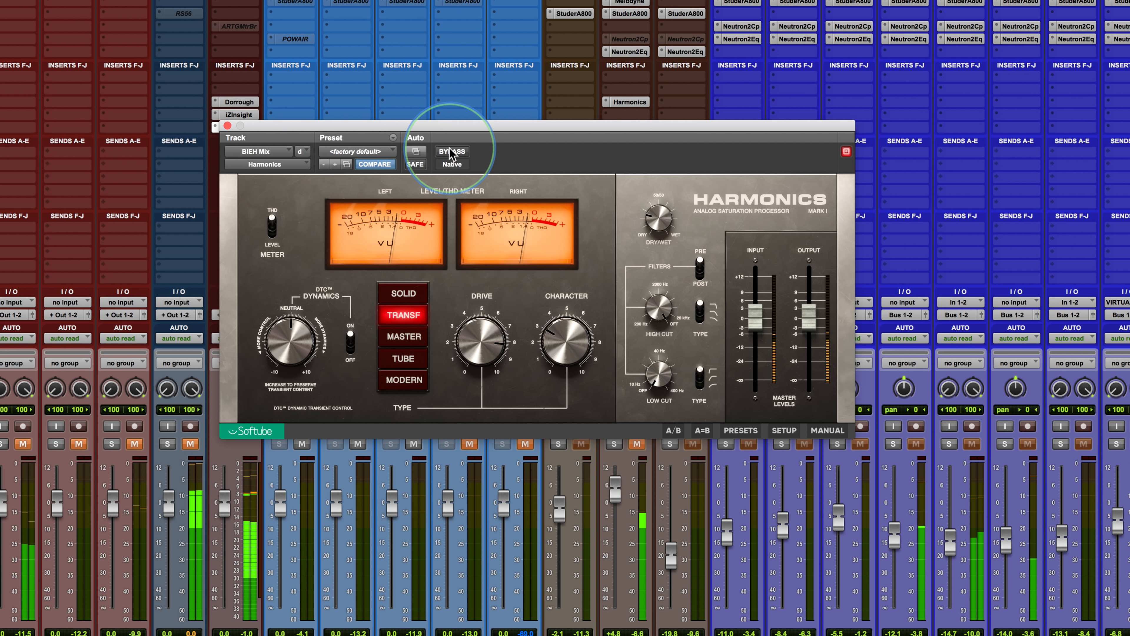
click(450, 152)
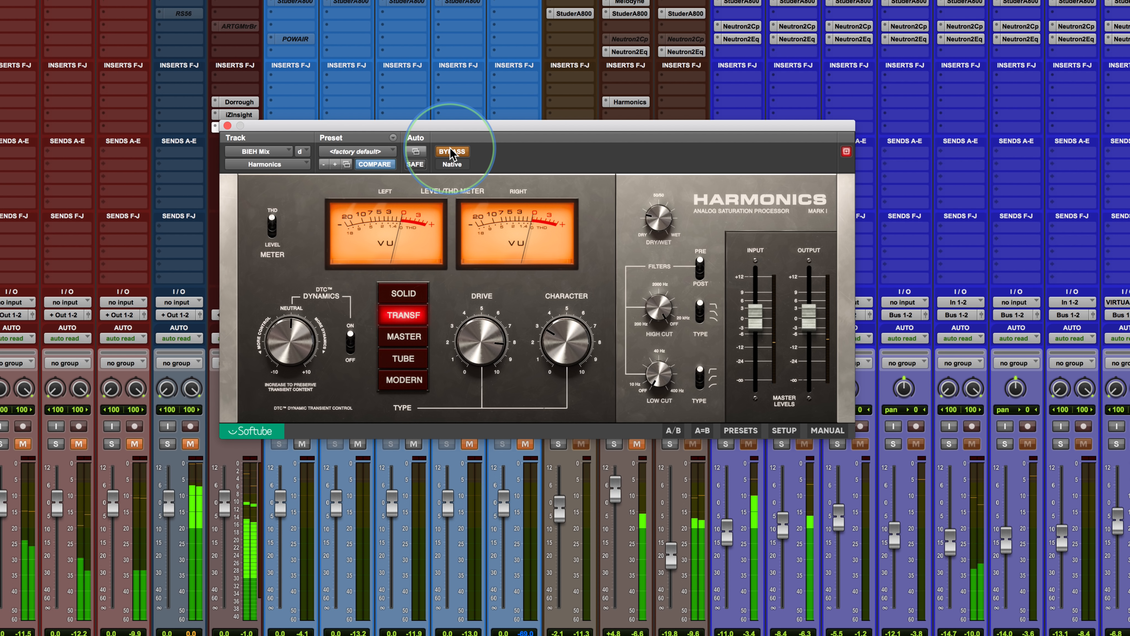
click(450, 152)
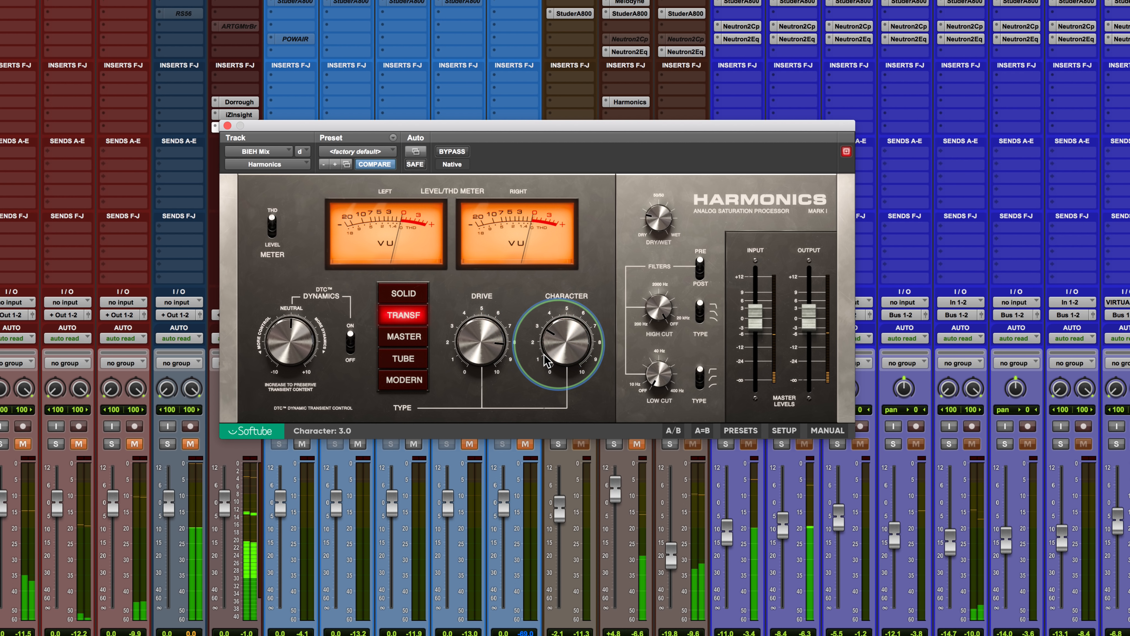
key(space)
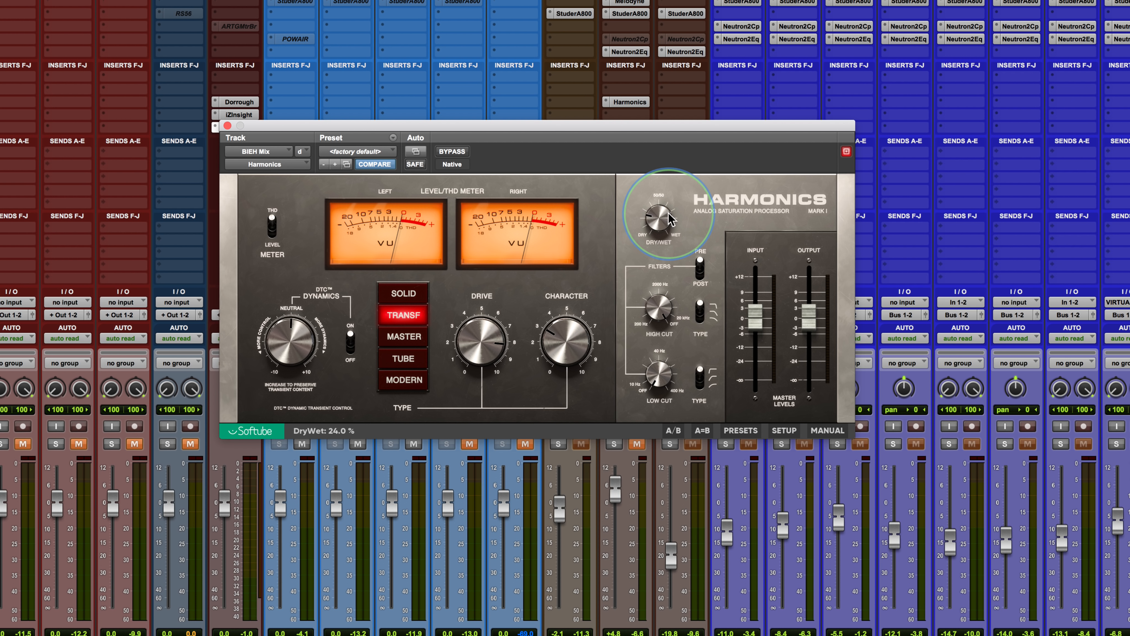
Raise Dry/Wet, set Drive to 10.0, reset Character to 5.0, and restart playback.
drag(663, 225, 645, 31)
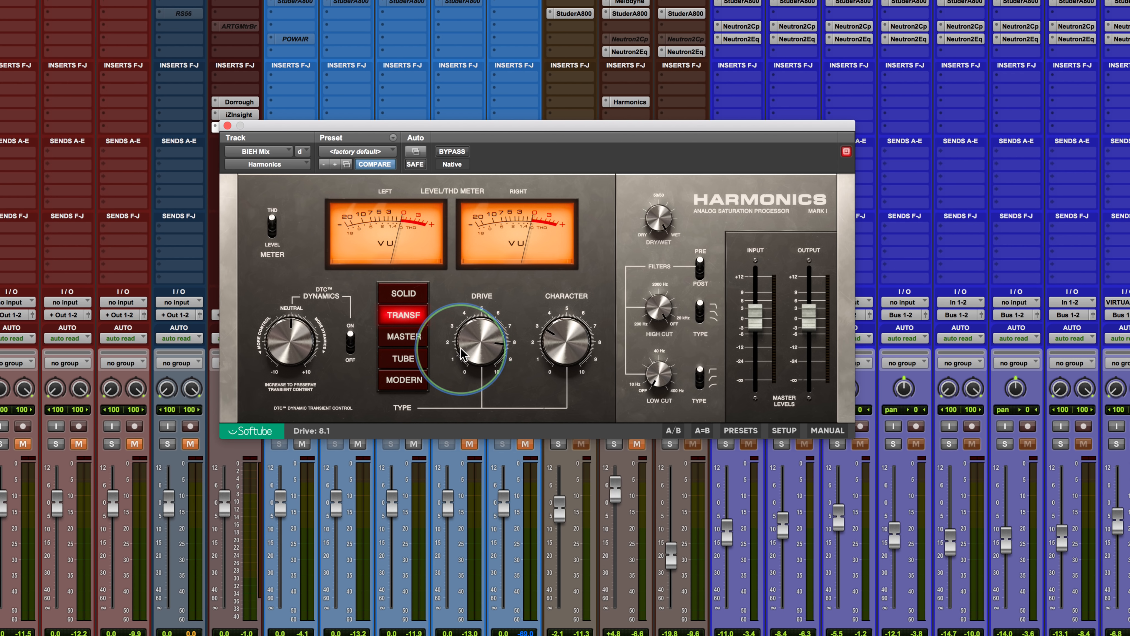
drag(464, 352, 461, 295)
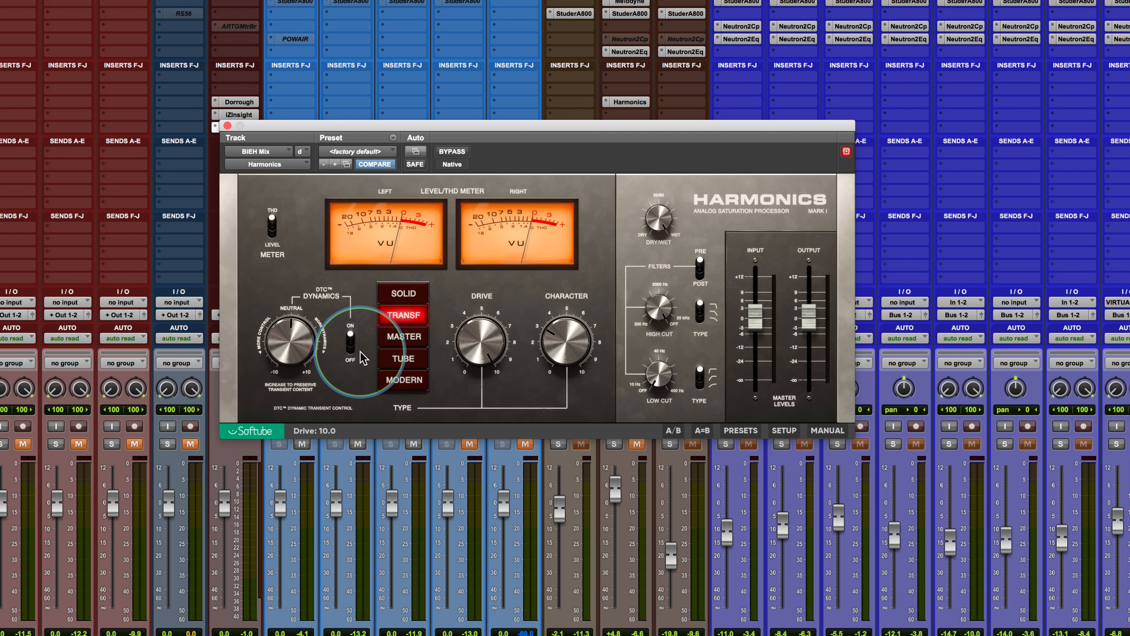
alt+click(557, 339)
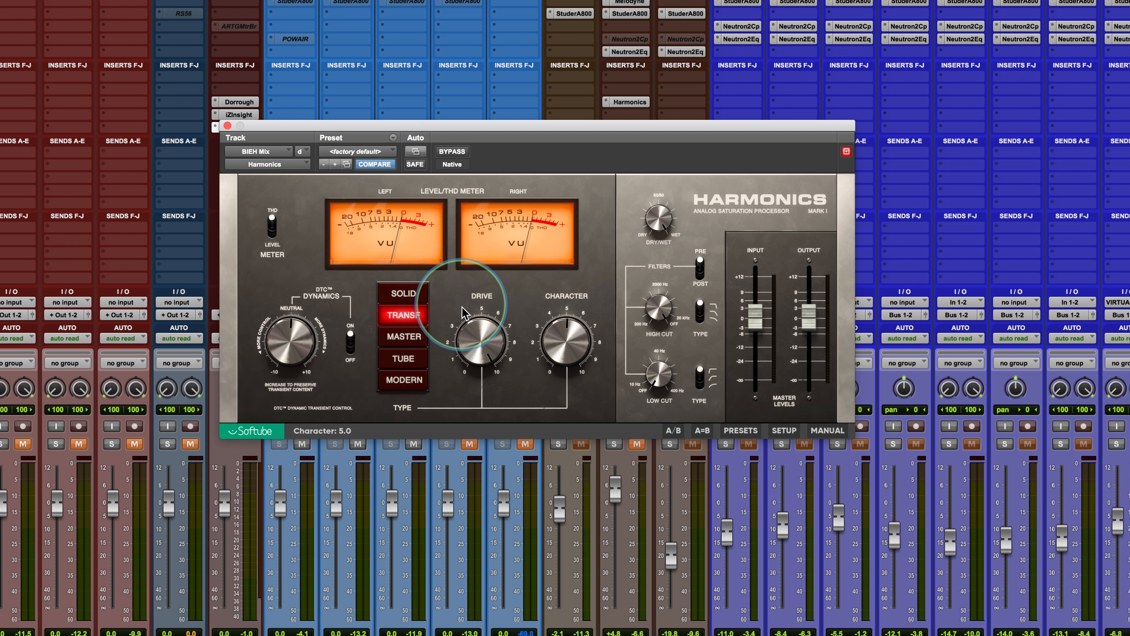
key(space)
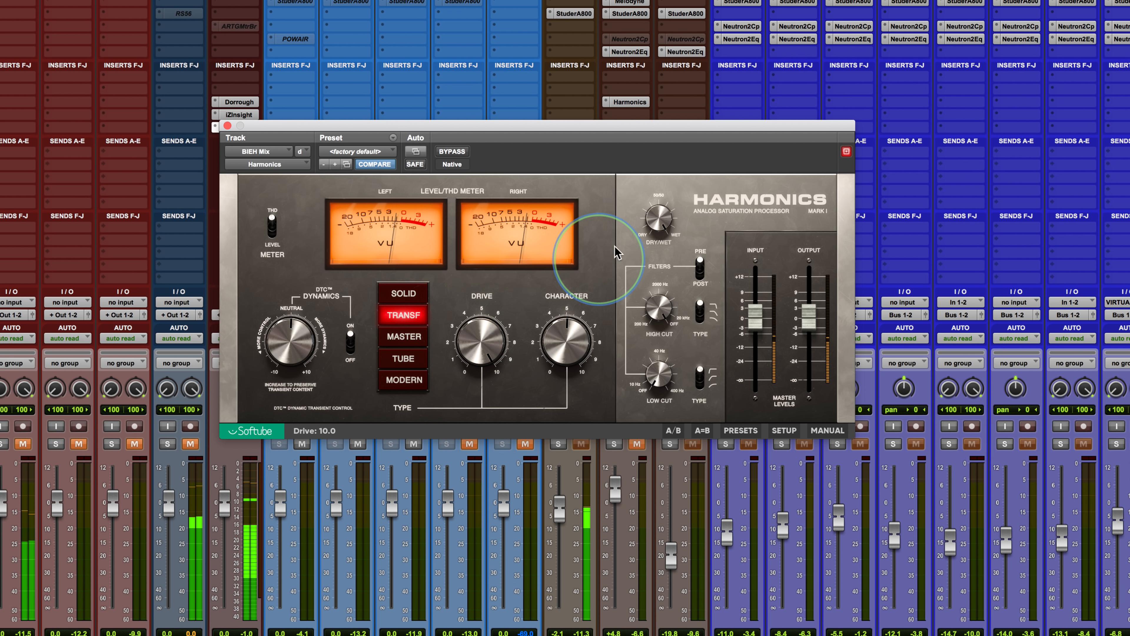
Audition the Solid and Master drive types at full Drive, return to Transformer and check it against the bypassed mix.
click(409, 293)
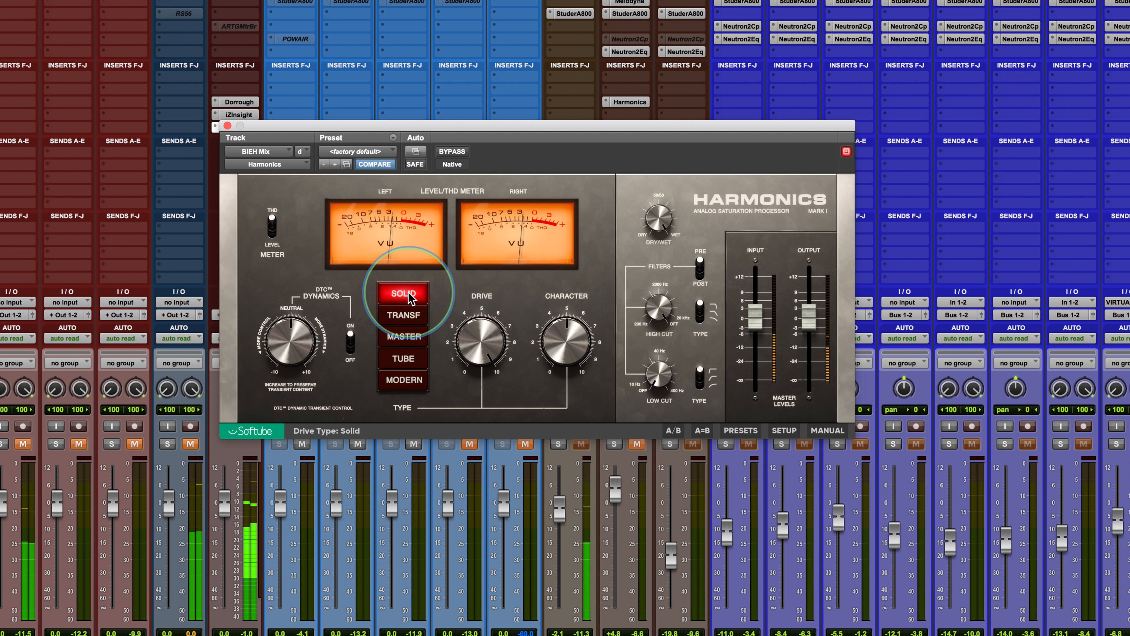
click(404, 340)
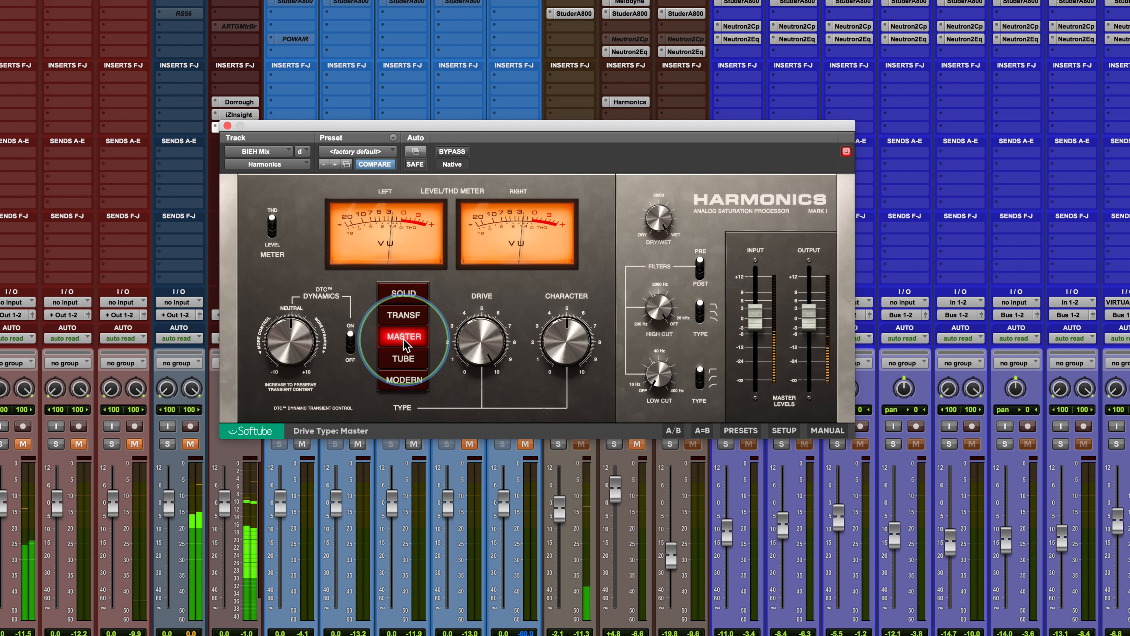
click(403, 316)
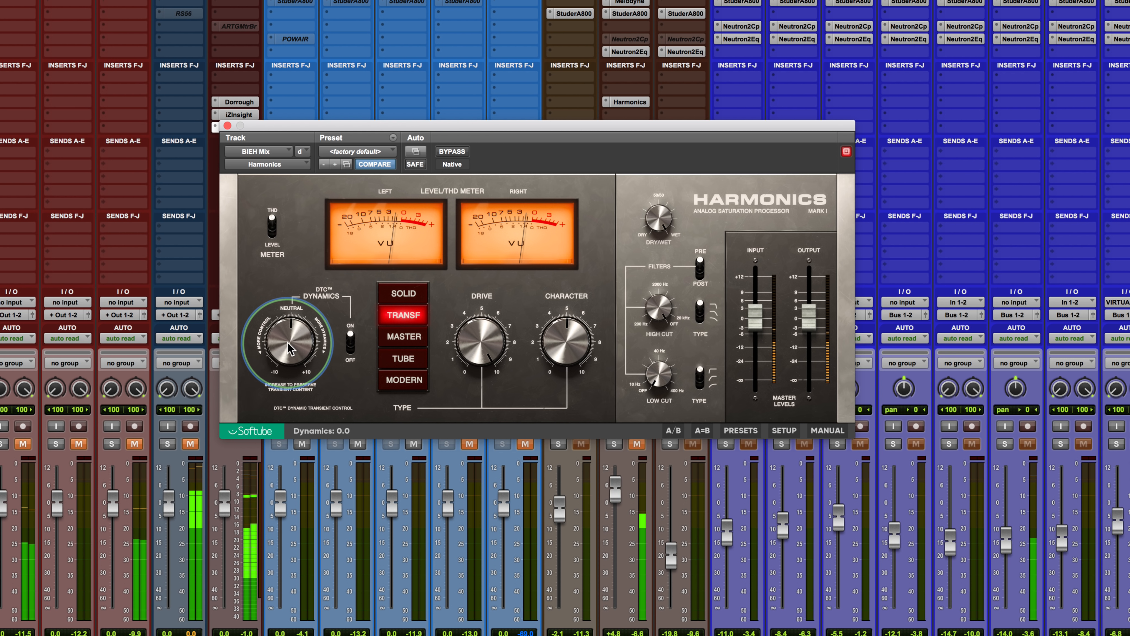
click(451, 152)
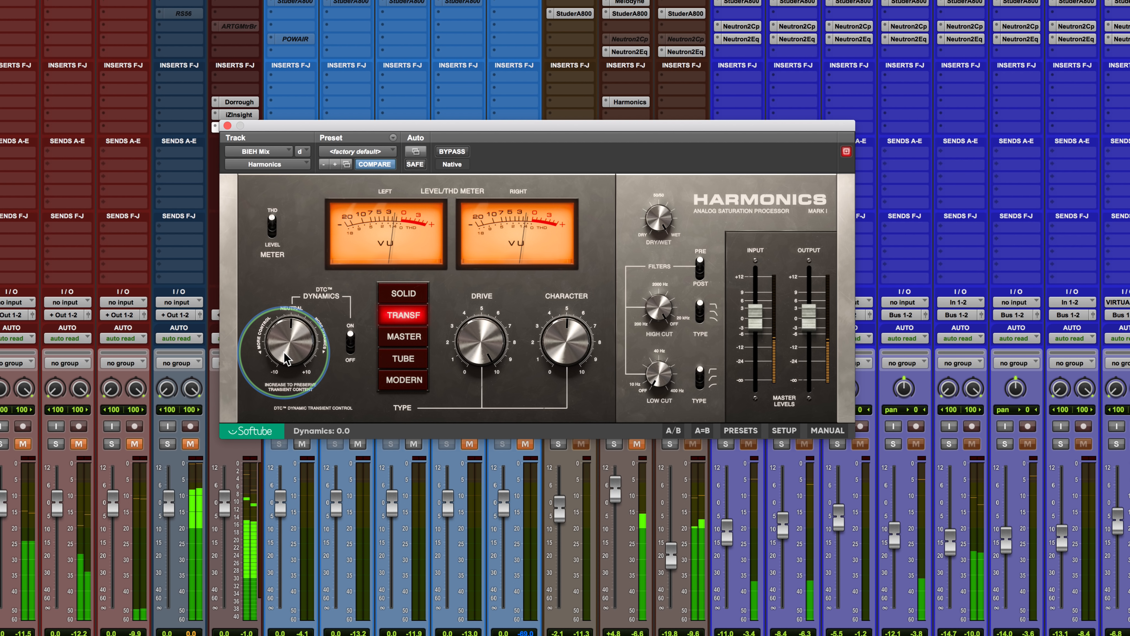
Lower DTC Dynamics in stages to -9.9, pulling Output down to about -10 dB to compensate.
drag(286, 359, 294, 439)
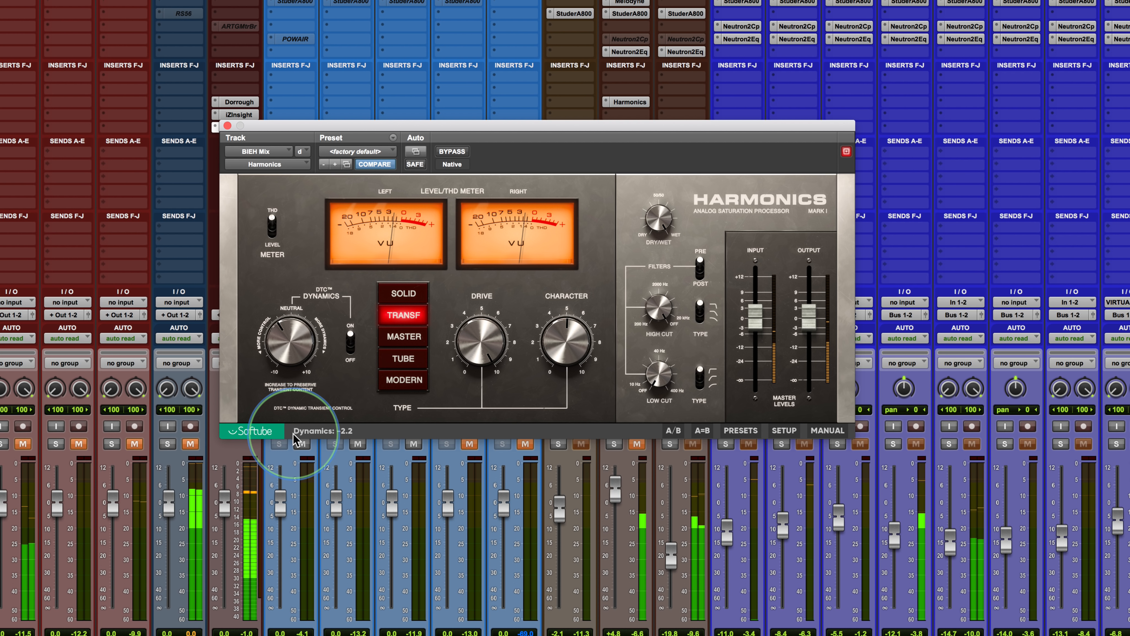
drag(812, 332, 813, 346)
drag(282, 350, 284, 400)
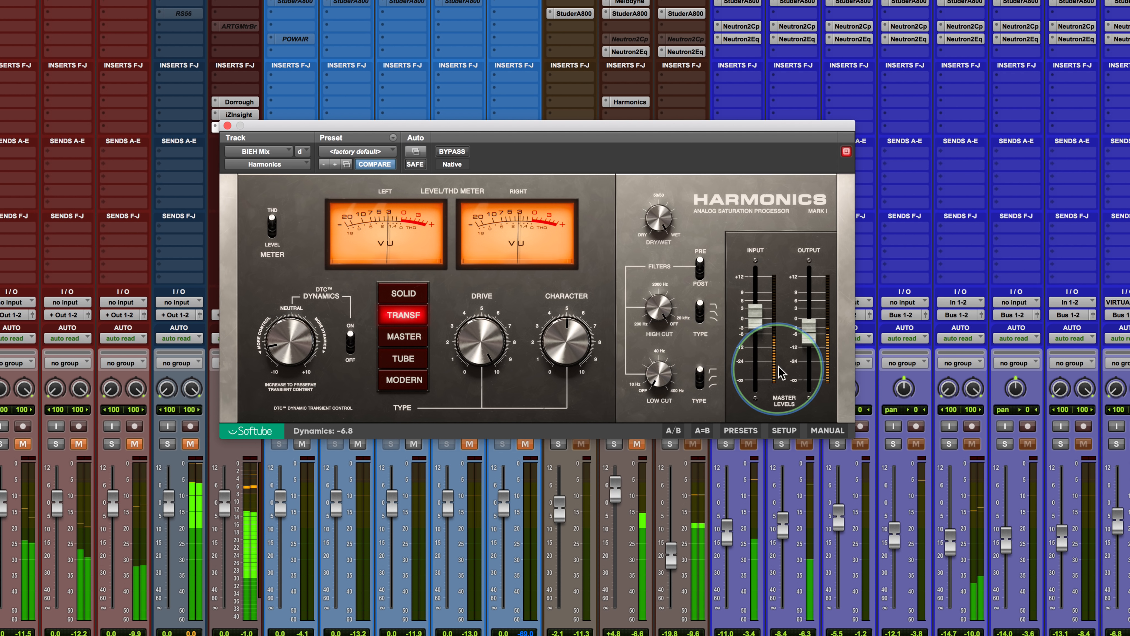
drag(811, 338, 815, 351)
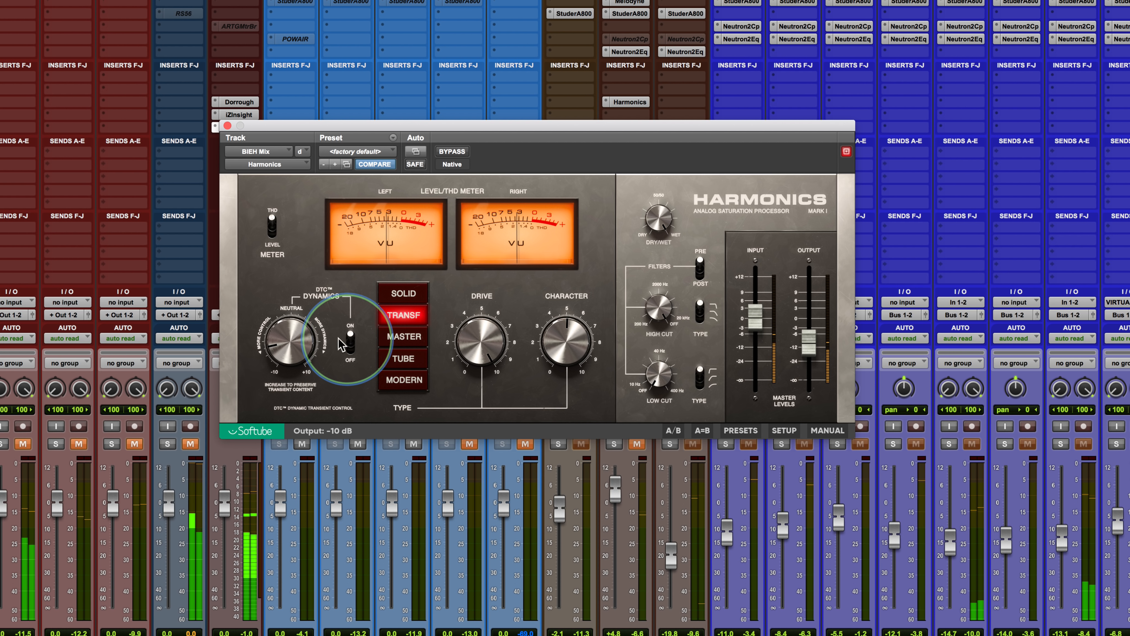
drag(277, 348, 285, 379)
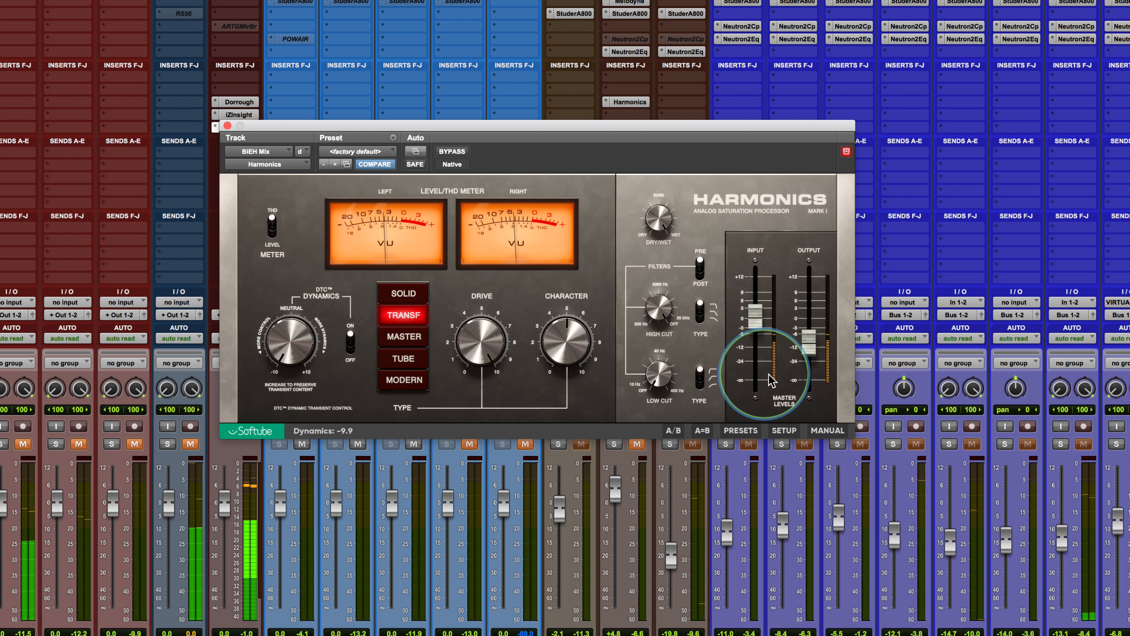
drag(810, 351, 810, 354)
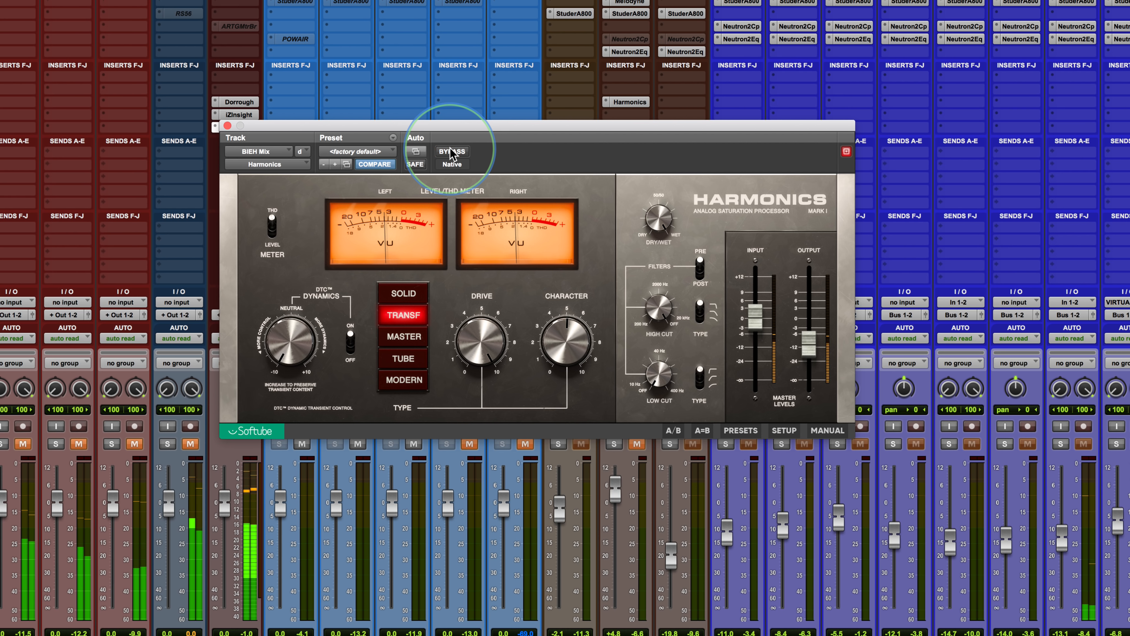
Set Dry/Wet to 34.2 % and level-match Output to -5 dB by comparing with the bypassed mix.
drag(659, 221, 646, 169)
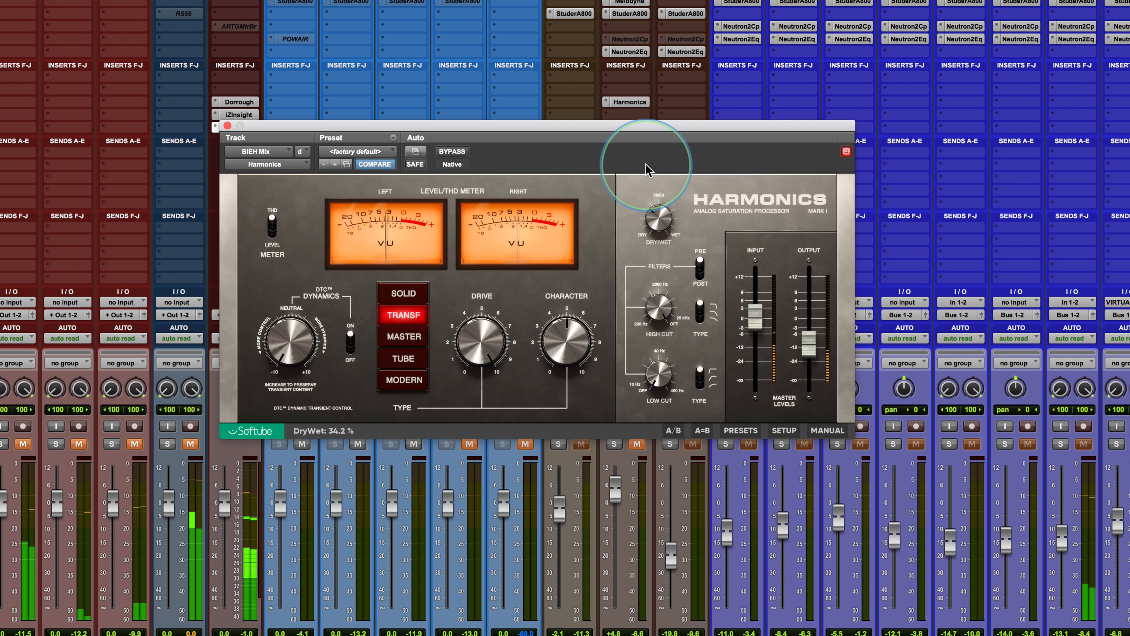
drag(809, 343, 809, 329)
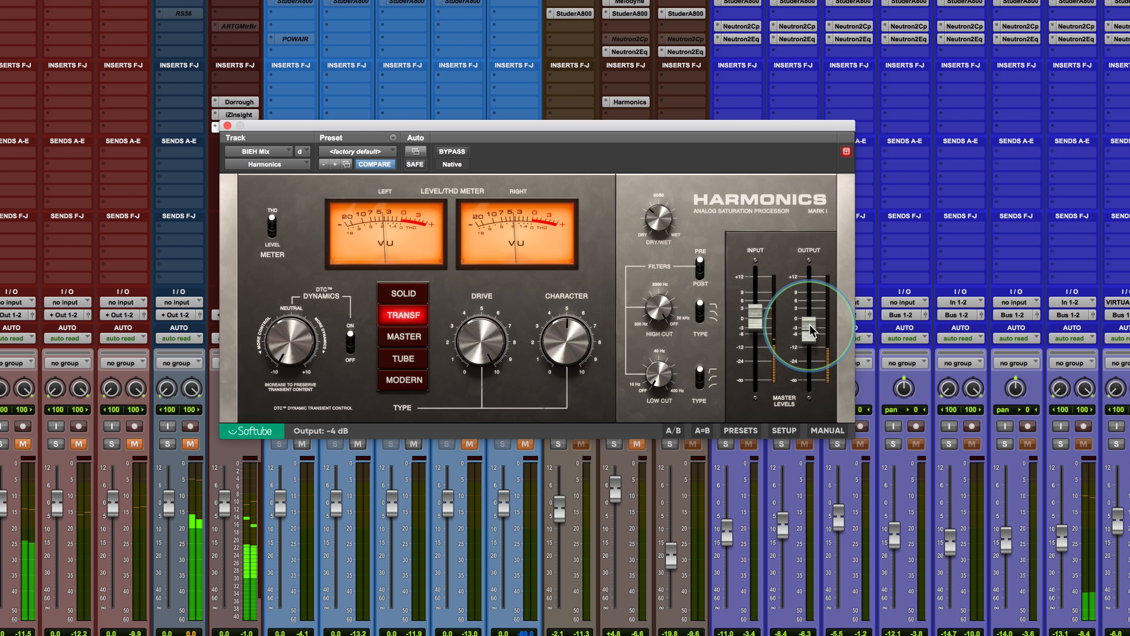
click(454, 152)
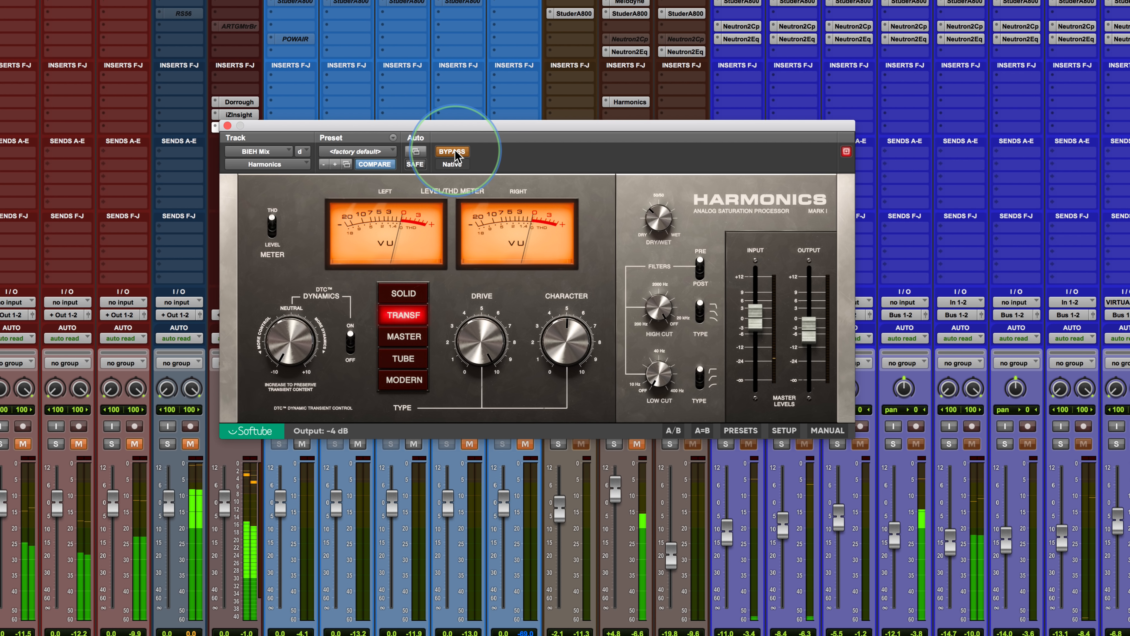
click(454, 152)
click(807, 336)
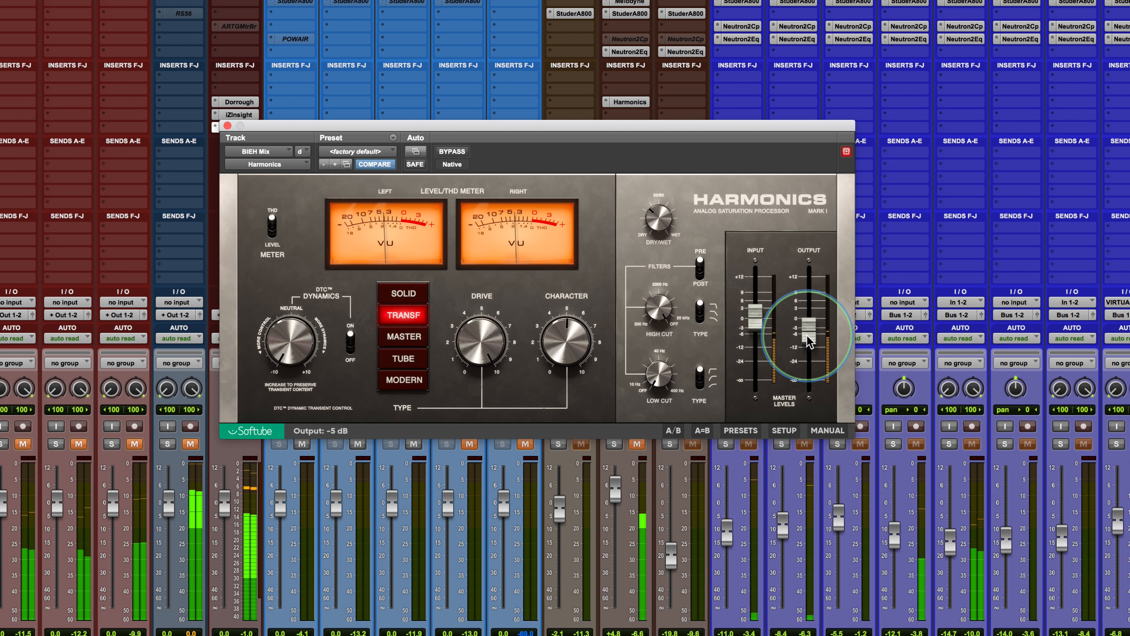
drag(807, 336, 794, 334)
Move the plug-in window aside, solo the drums stem instead of the full mix, and start playback.
drag(356, 127, 433, 131)
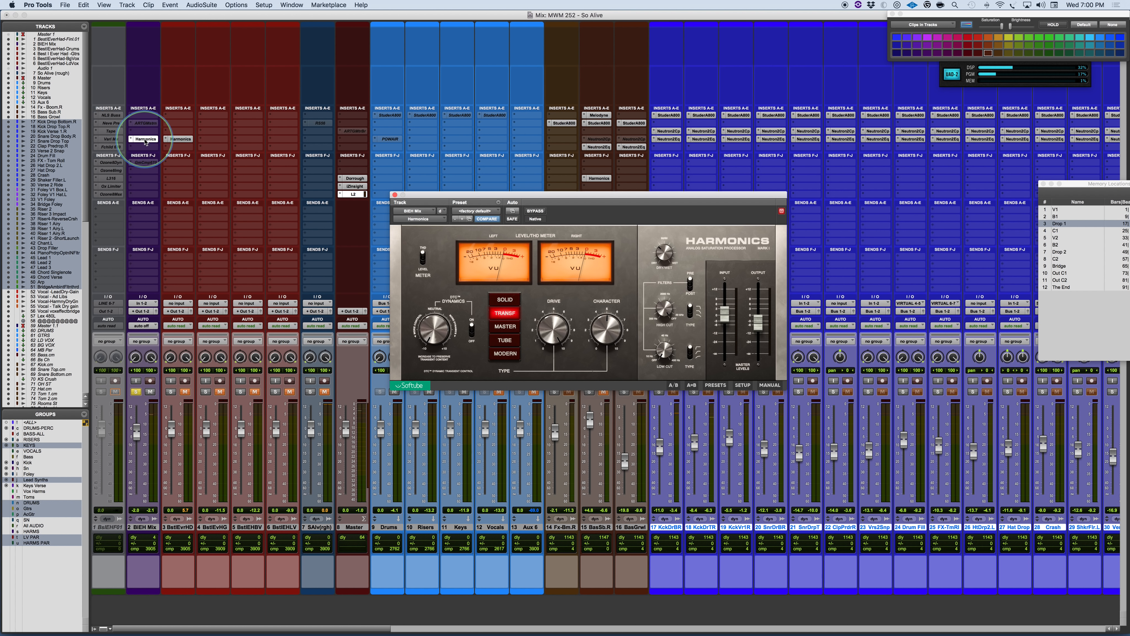
click(147, 141)
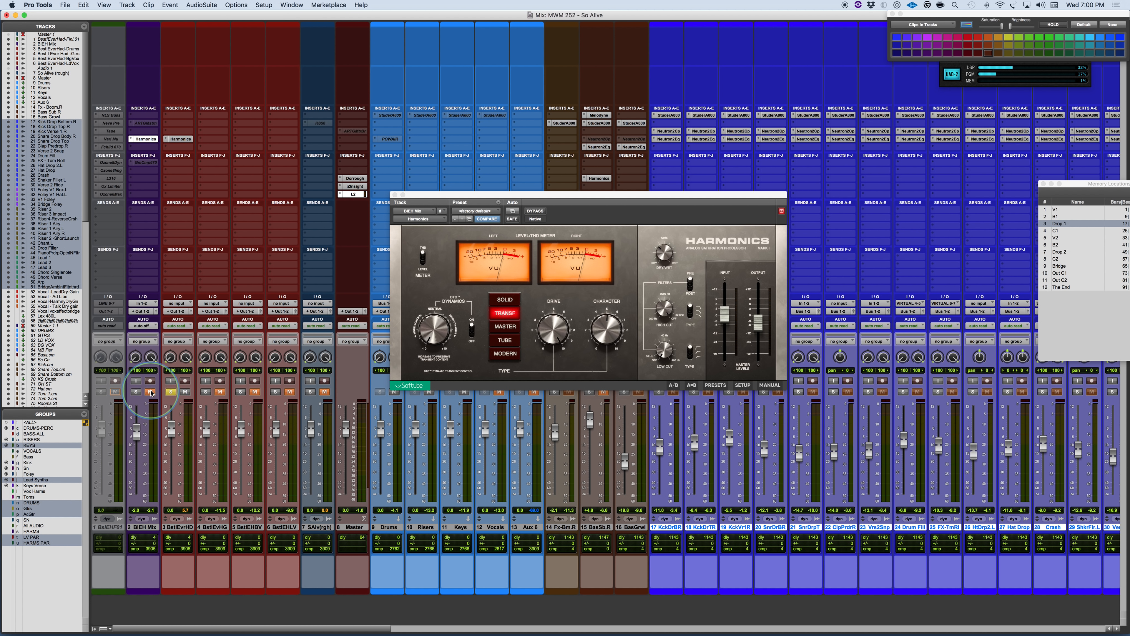
key(space)
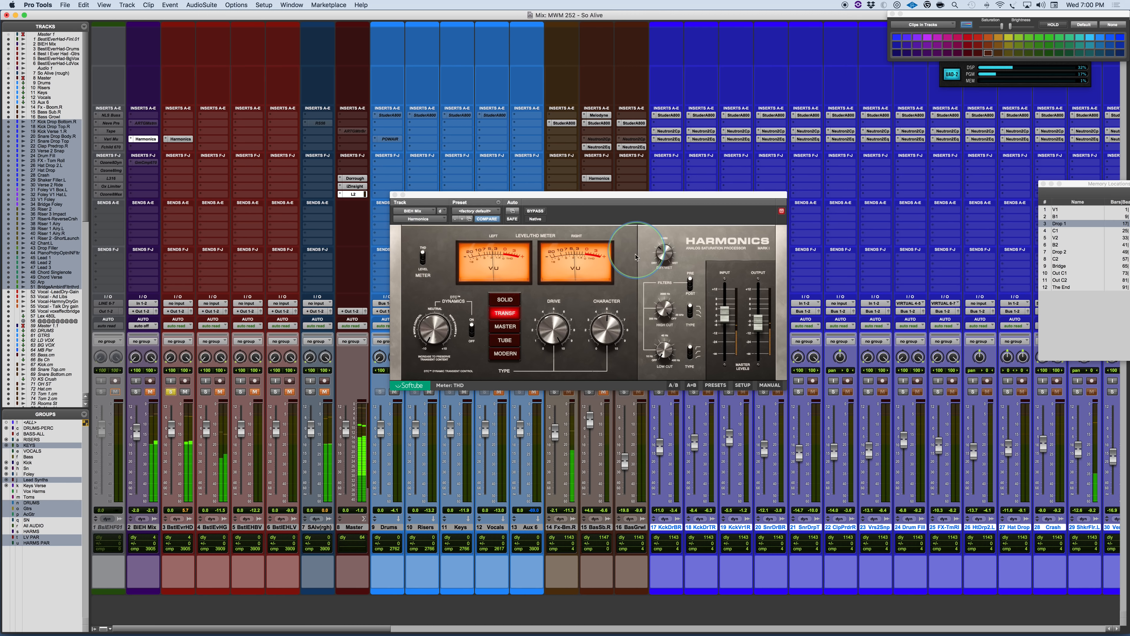
Set the full mix's Harmonics to fully wet and open the Harmonics insert on the BestIEverHad-Drms track.
click(664, 254)
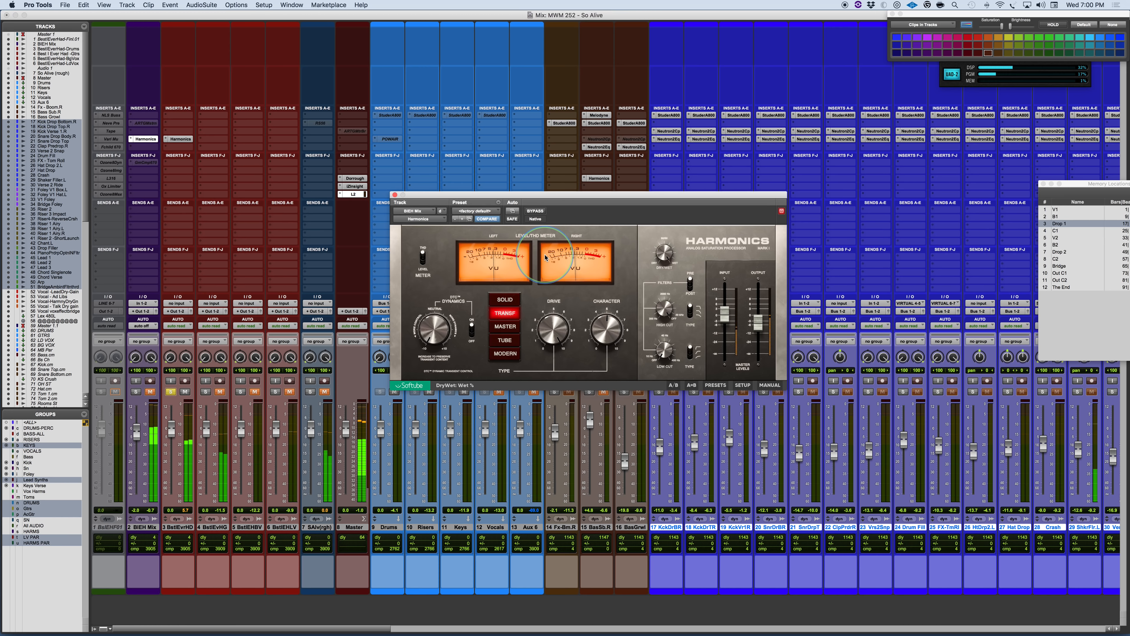
click(191, 143)
click(437, 206)
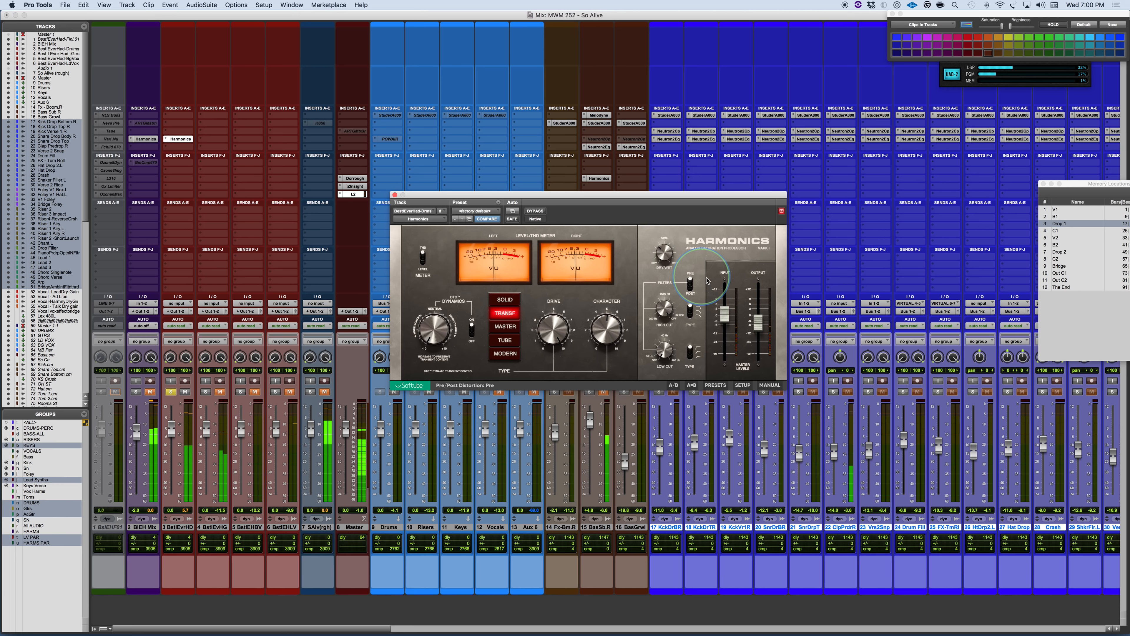
Reposition the plug-in window, set the drums' Dry/Wet to 39.8 %, and compare with the bypassed drums.
drag(663, 221, 570, 211)
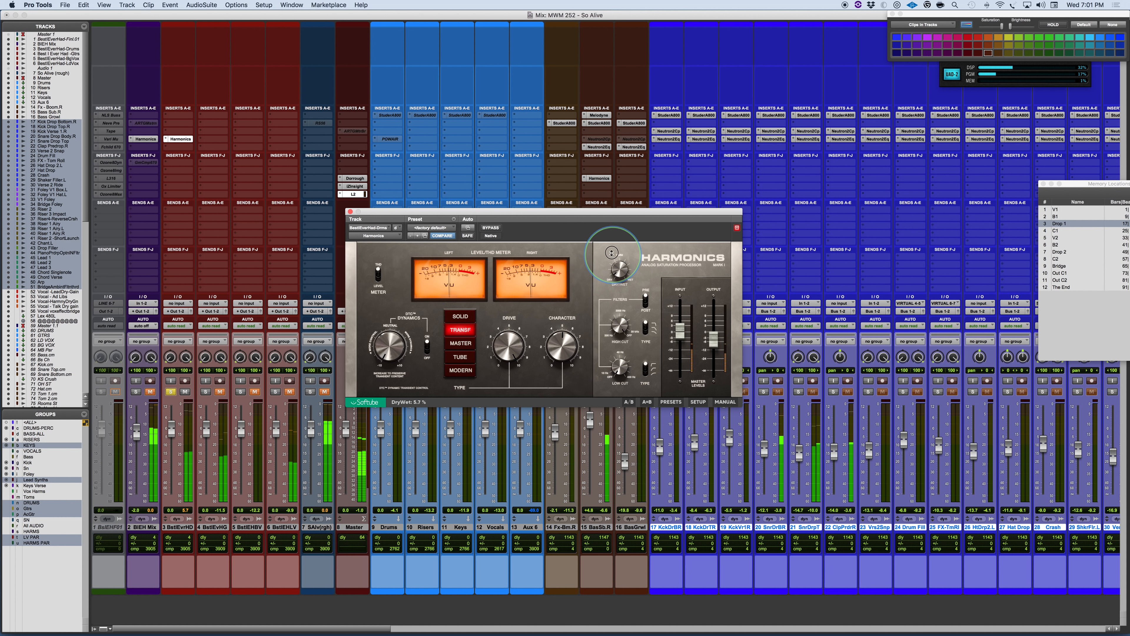
drag(611, 252, 491, 230)
click(491, 228)
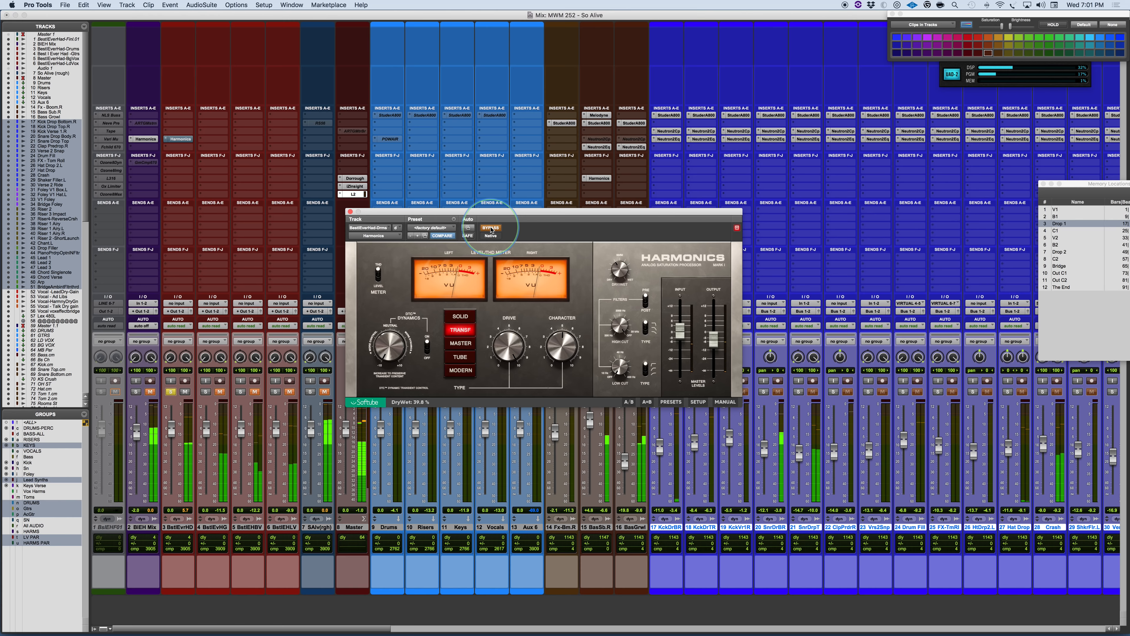
click(491, 228)
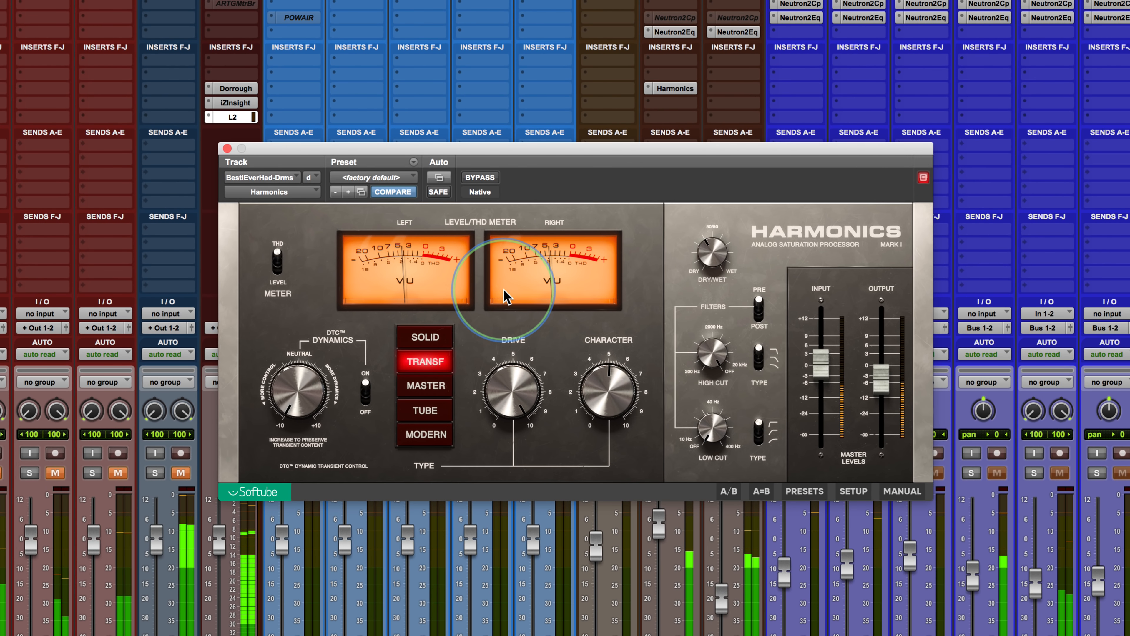
Lower the drums' Output to -6 dB to match the bypassed level, and compare with bypass again.
mouse_move(620, 270)
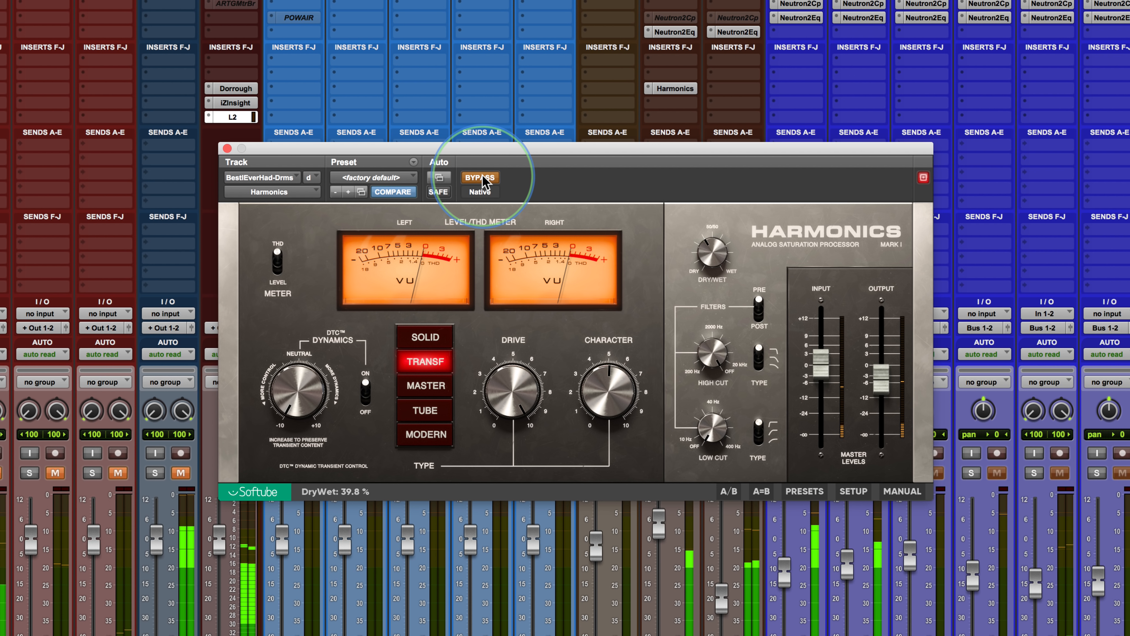
click(882, 379)
drag(882, 378, 883, 383)
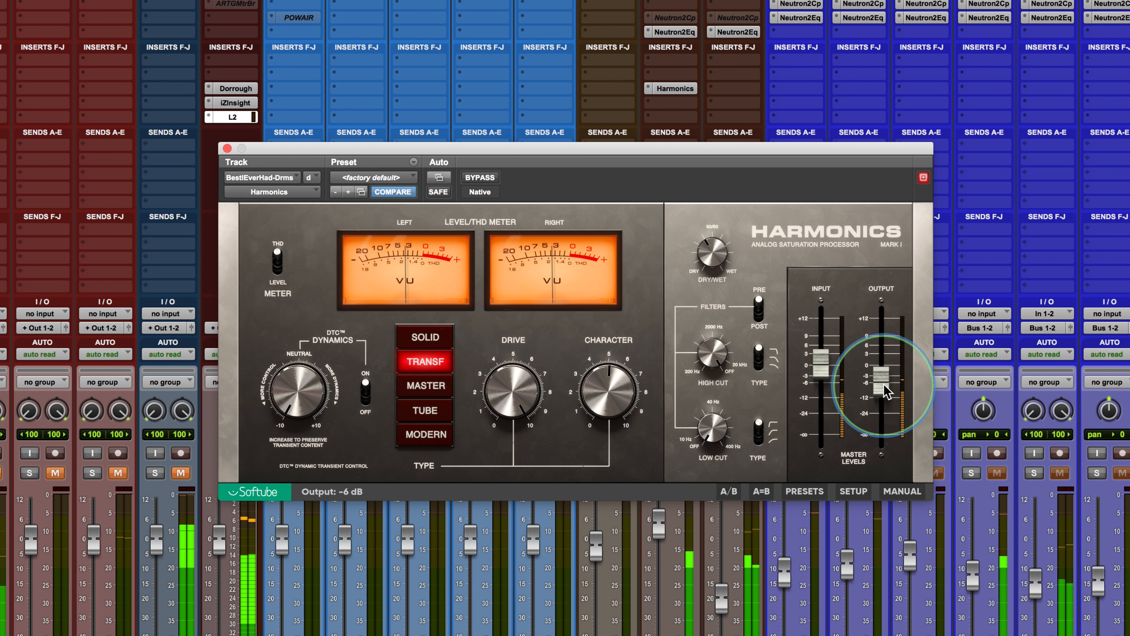
click(479, 178)
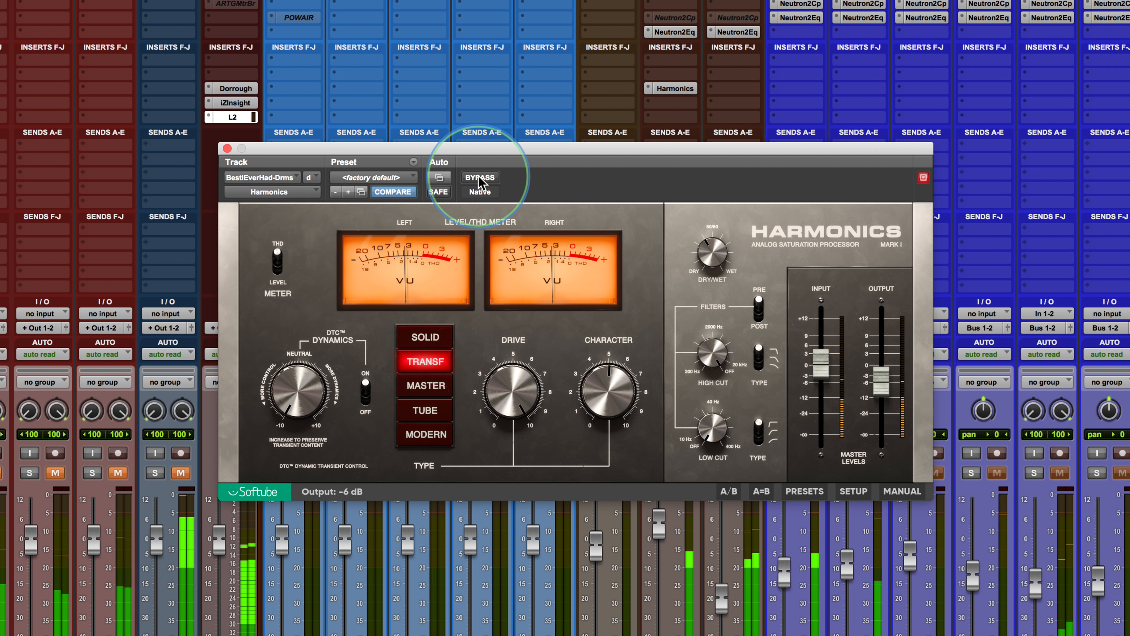
click(479, 178)
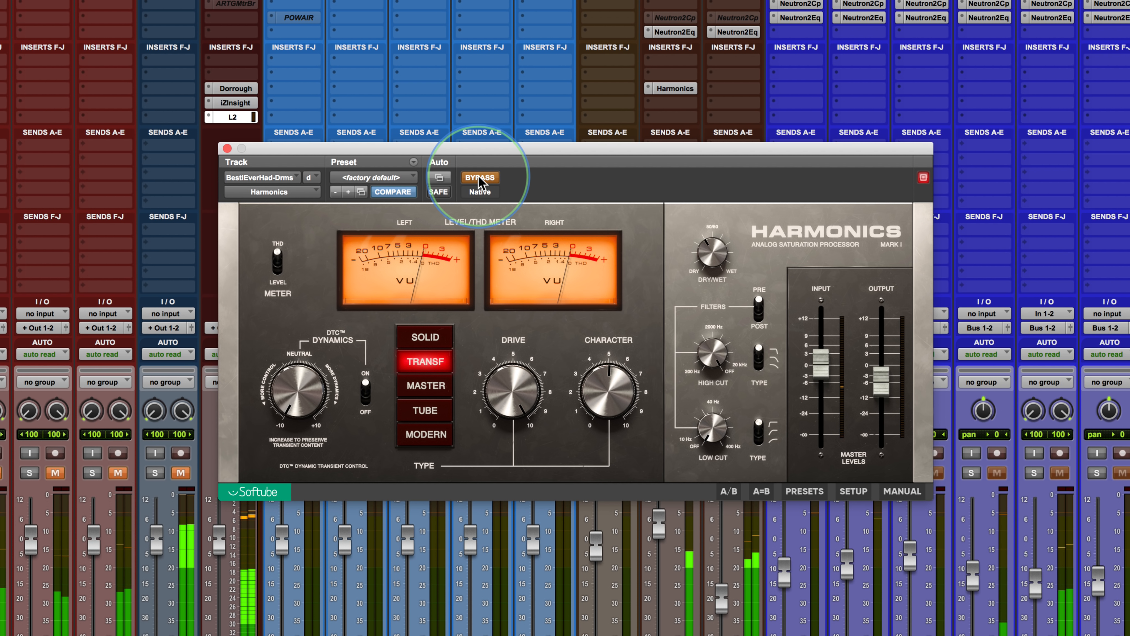
click(479, 178)
Audition the Solid, Master, Tube and Modern drive types on the drums and return to Transformer.
click(425, 337)
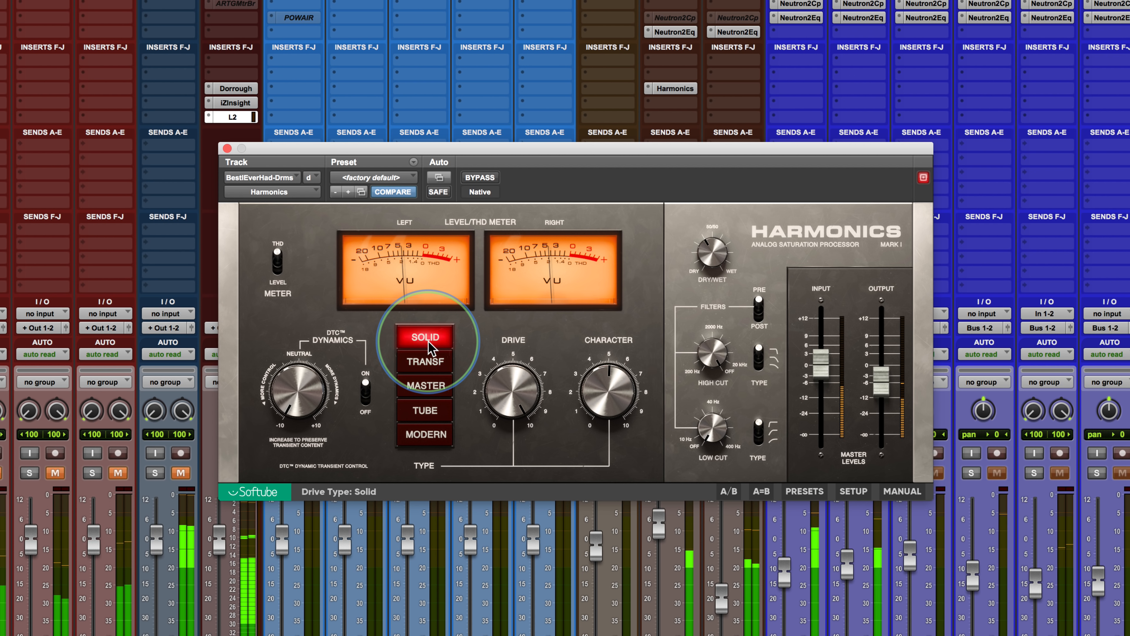
click(426, 386)
click(427, 411)
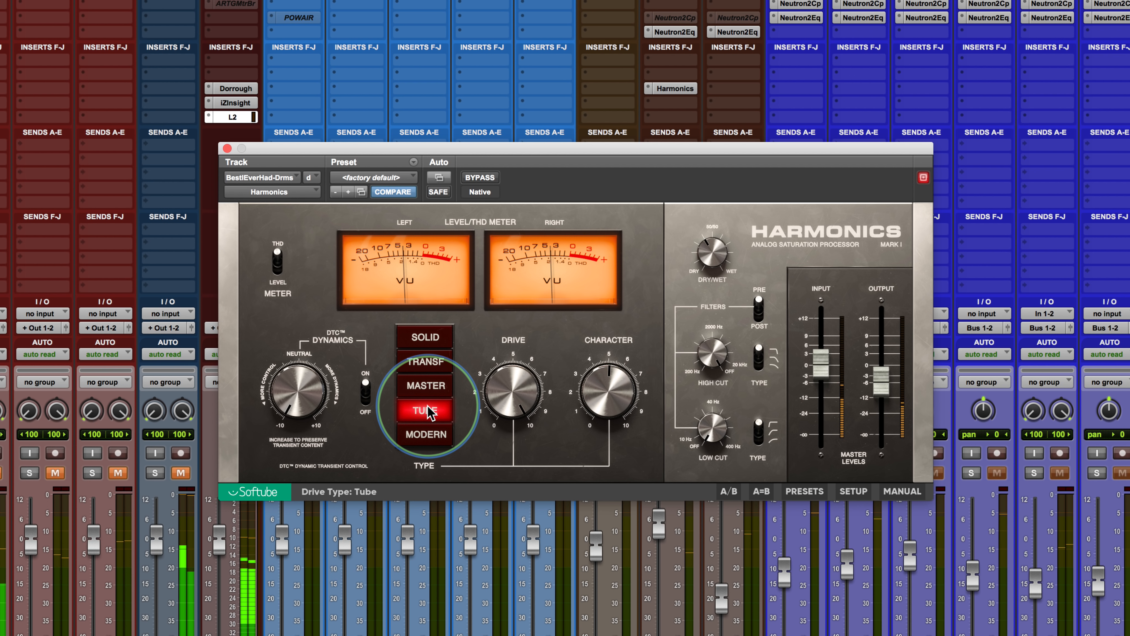
click(421, 438)
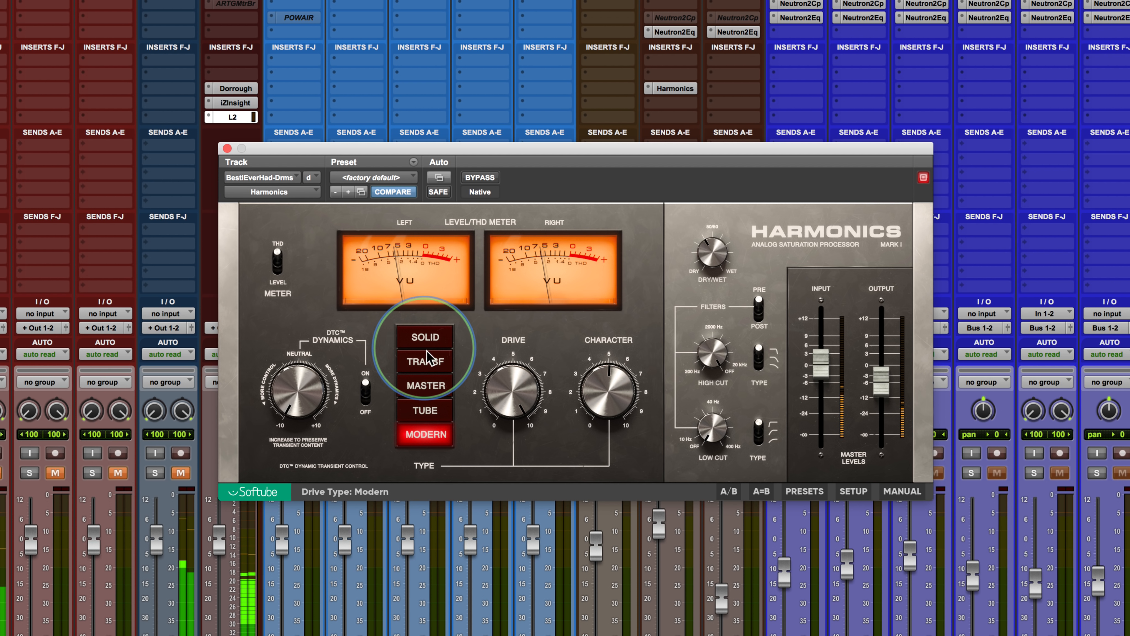
click(425, 361)
Set the drums' Character to 5.5, lower the Output slightly to match levels, and compare with bypass.
drag(593, 392, 590, 381)
click(479, 175)
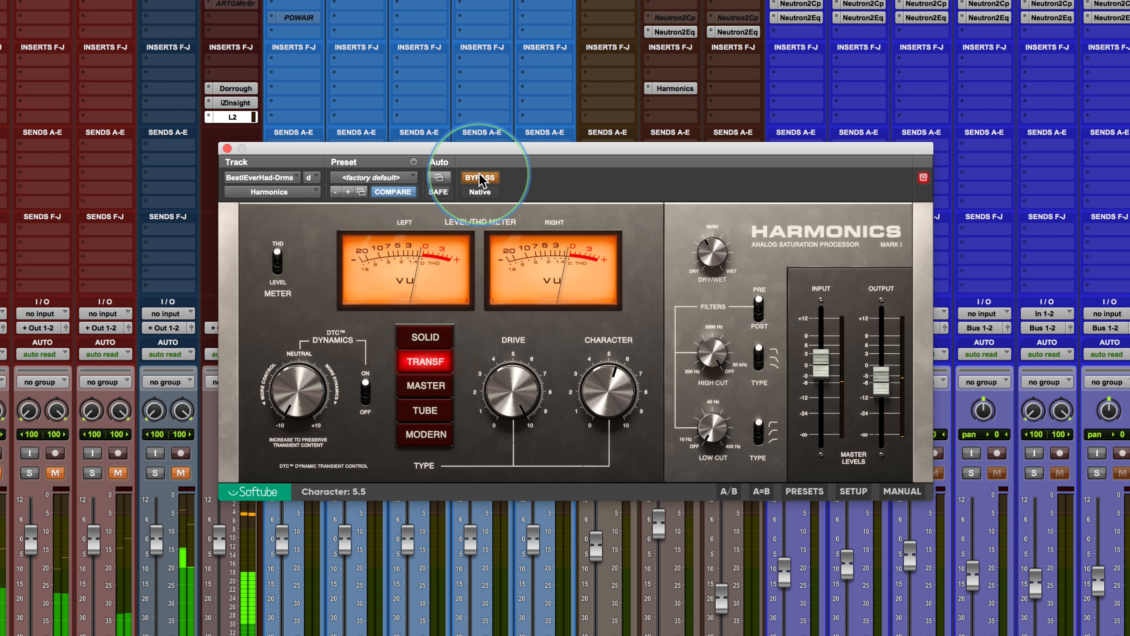
click(479, 177)
click(881, 383)
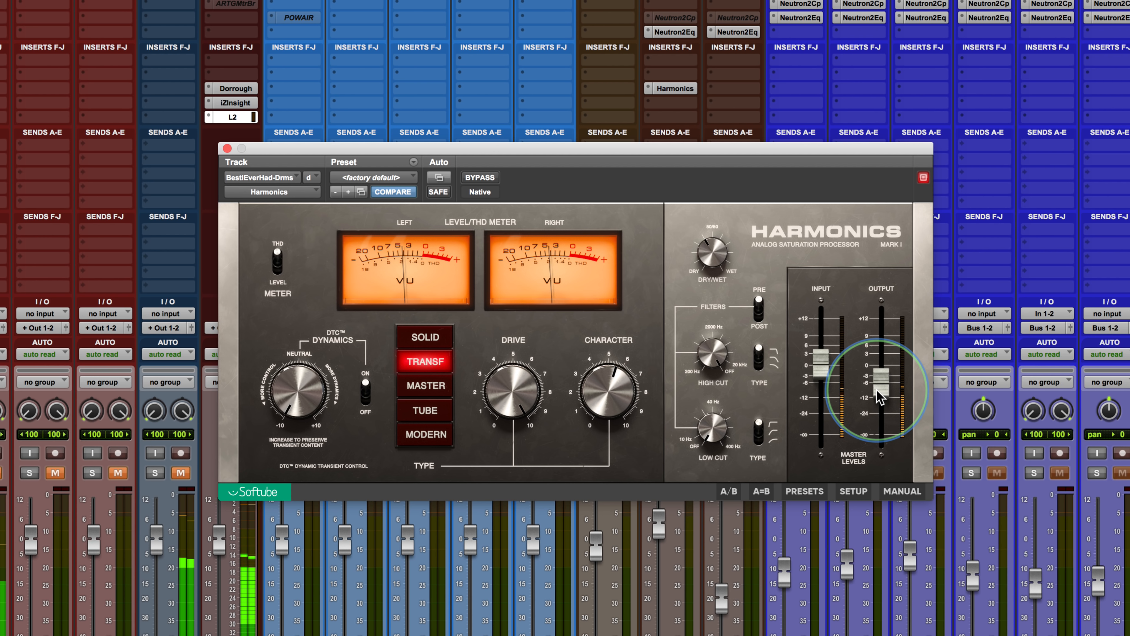
click(479, 177)
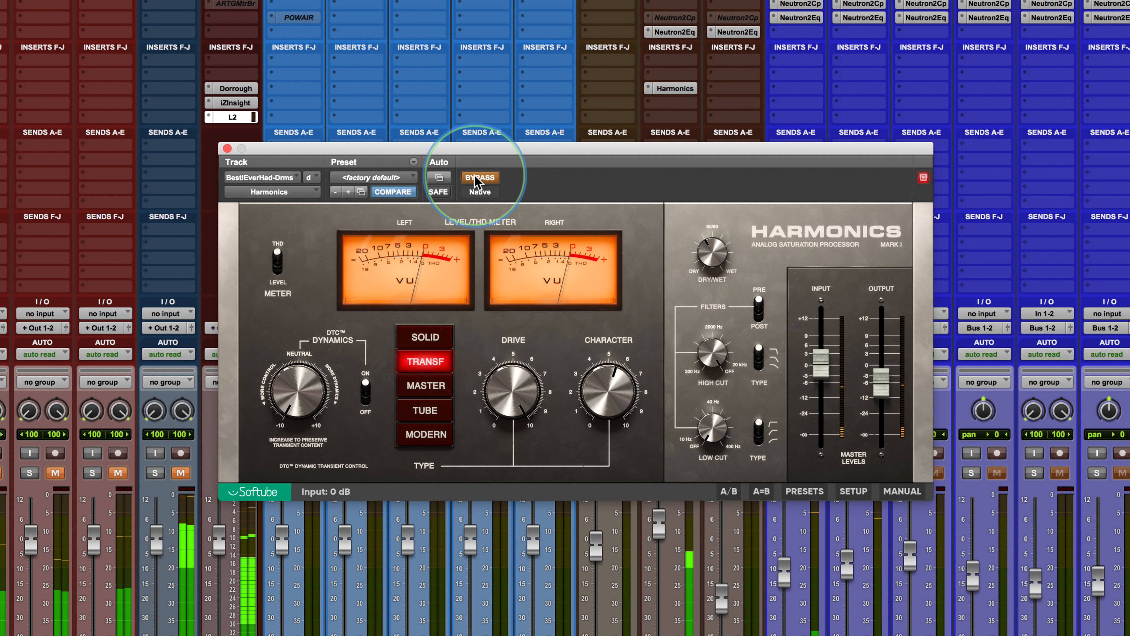
click(478, 179)
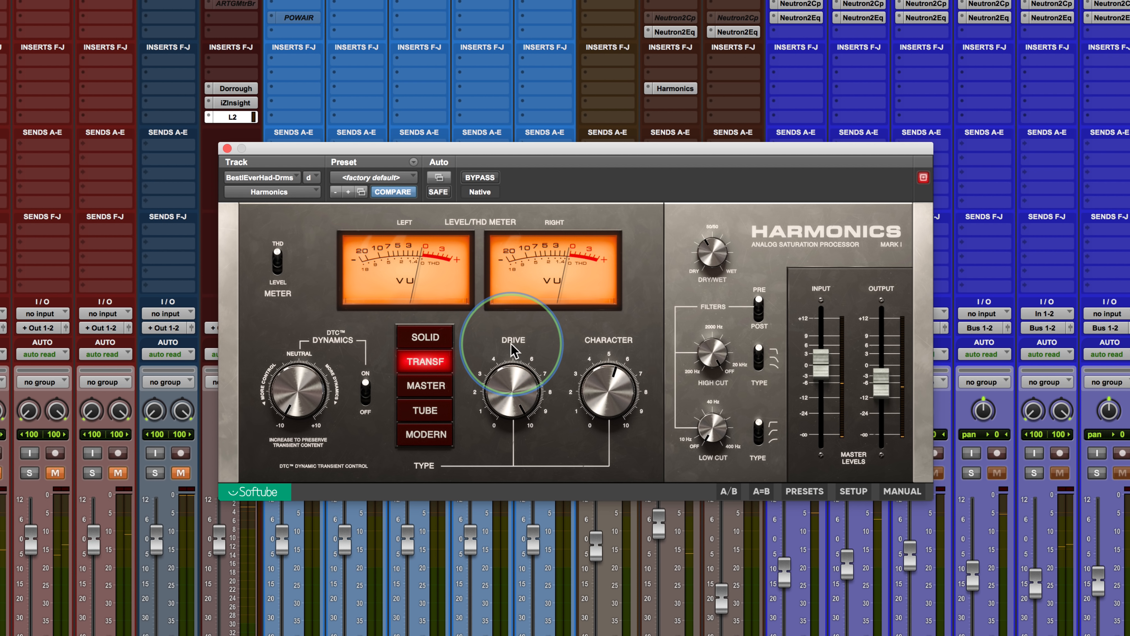
Switch the drums to the Solid drive type, set Drive to 6.5 during playback, and compare with bypass.
mouse_move(707, 254)
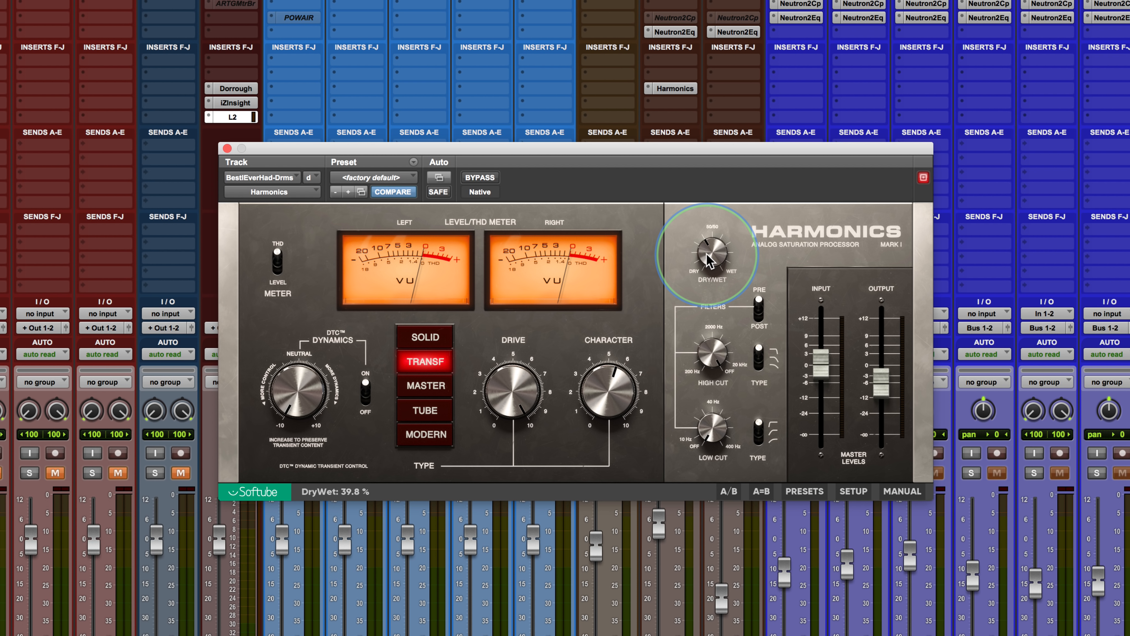
mouse_move(291, 378)
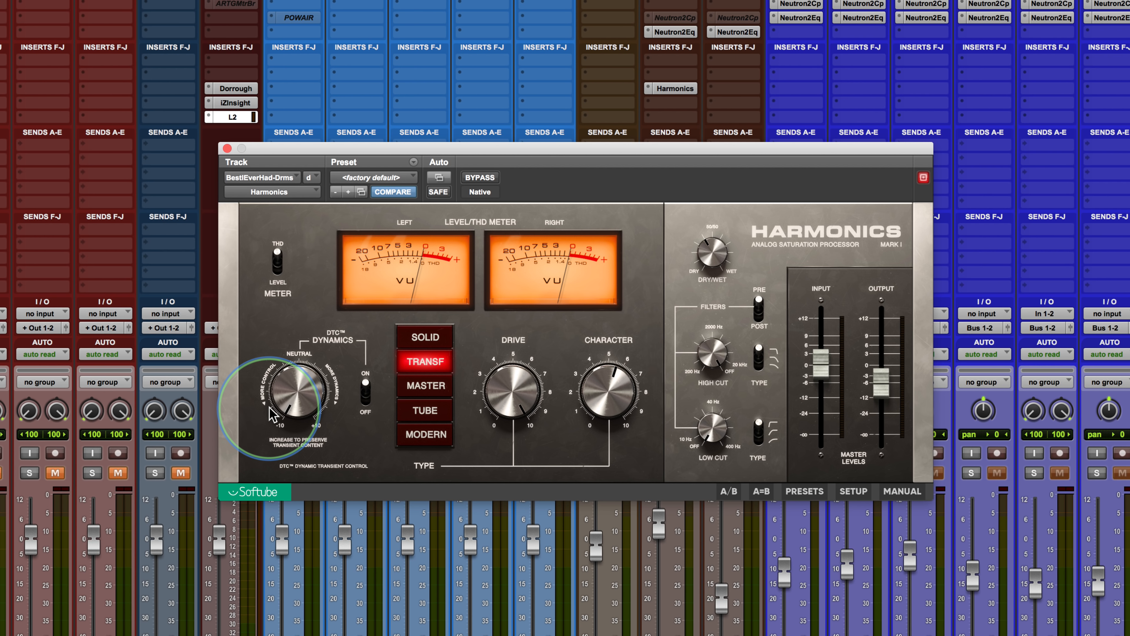
mouse_move(522, 426)
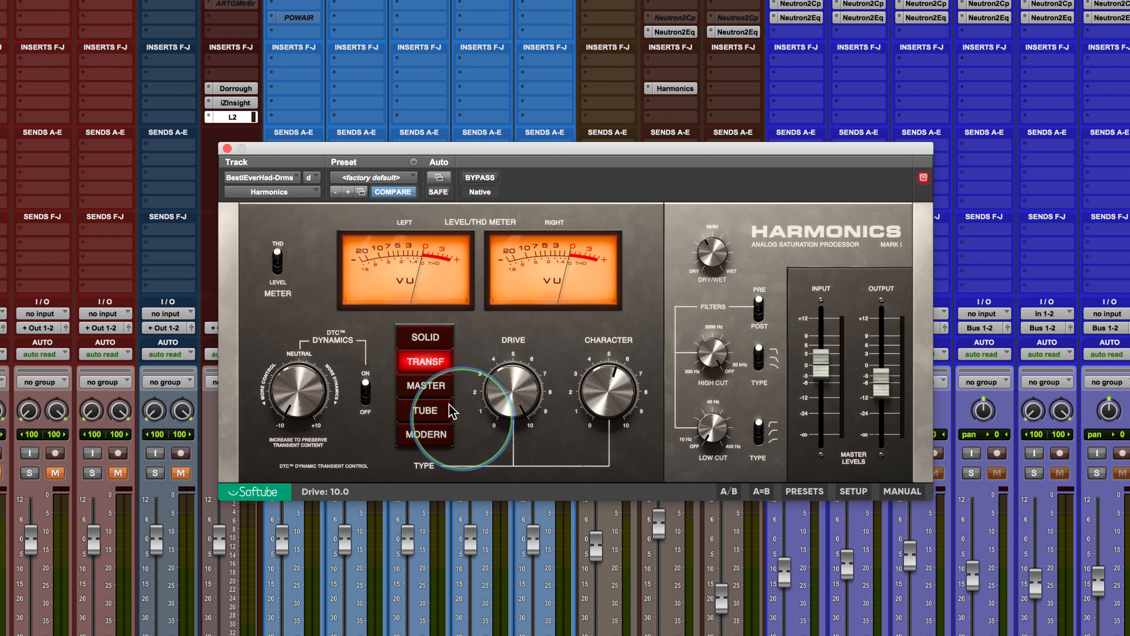
click(426, 339)
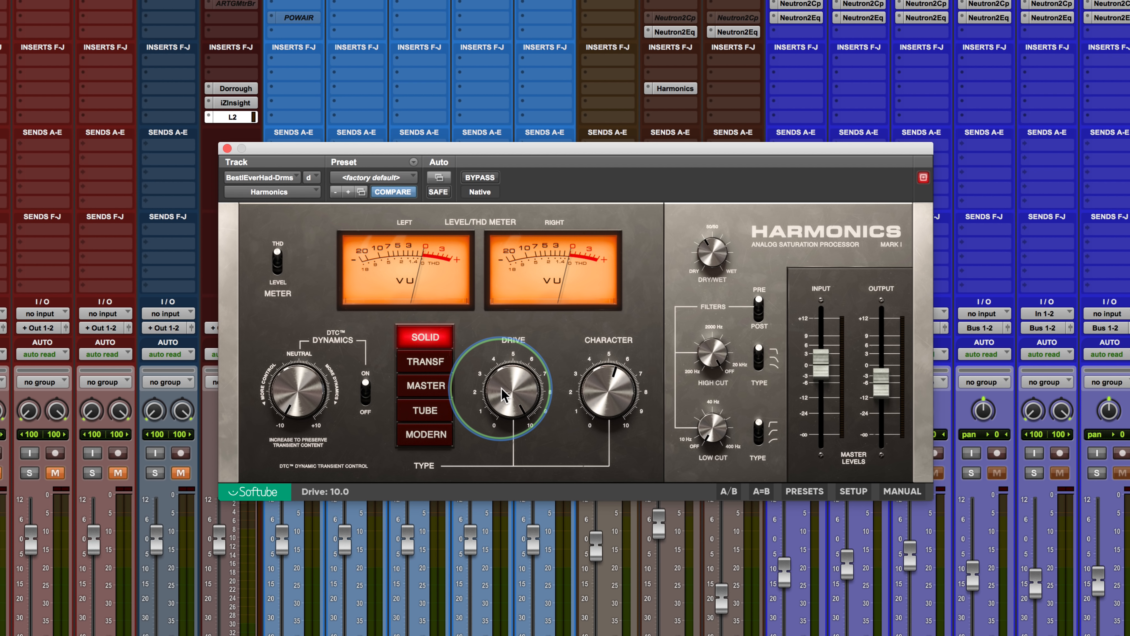
key(space)
drag(514, 394, 508, 444)
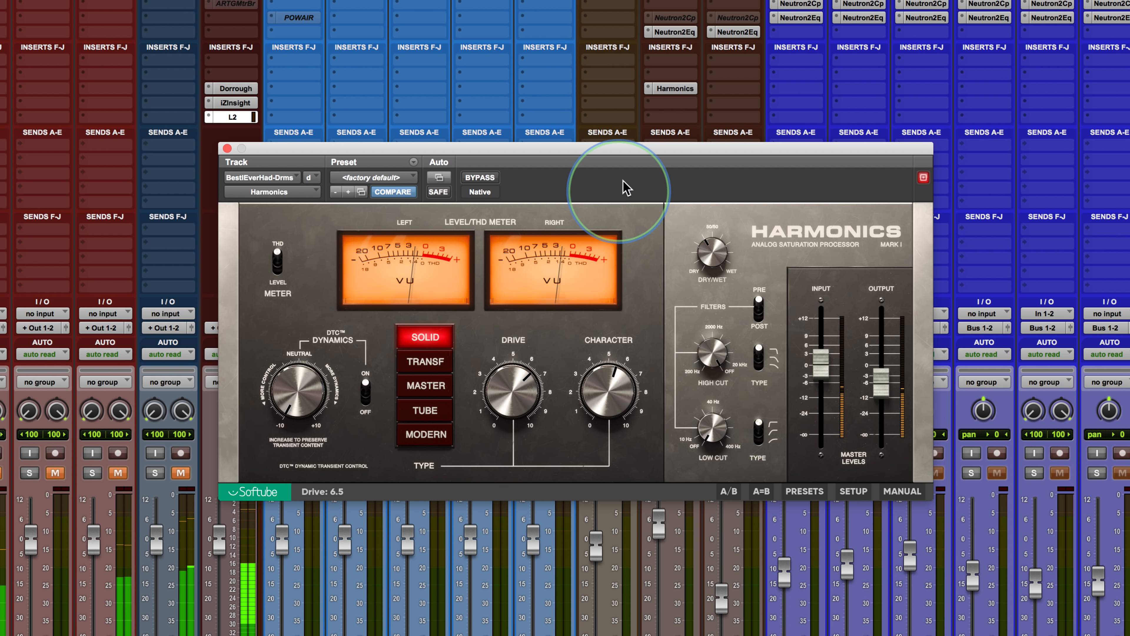
click(487, 181)
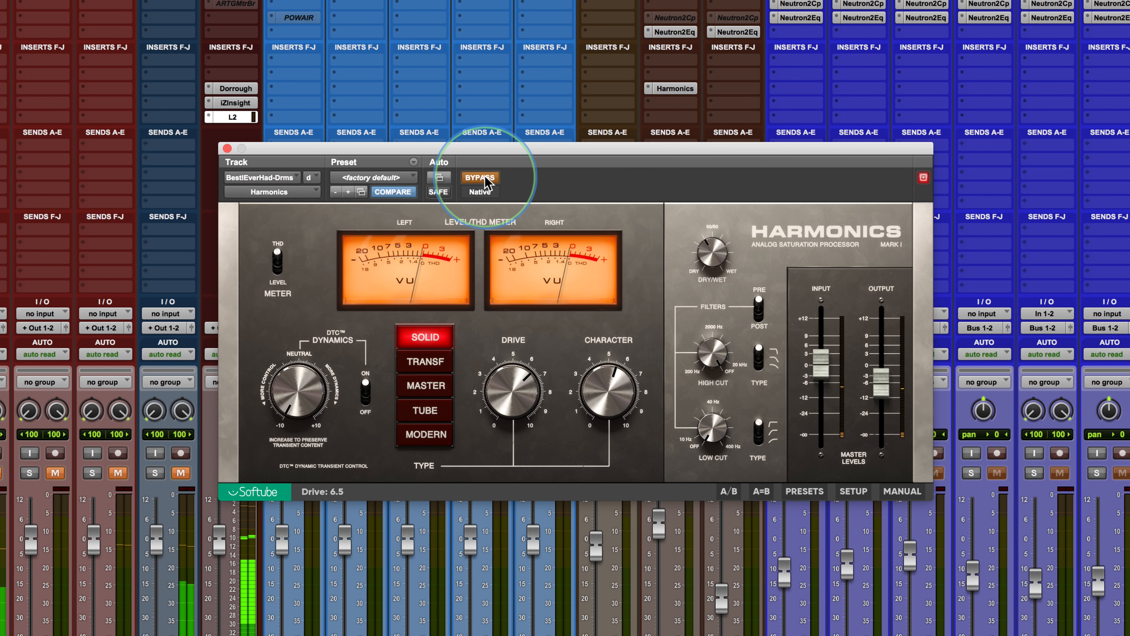
click(487, 180)
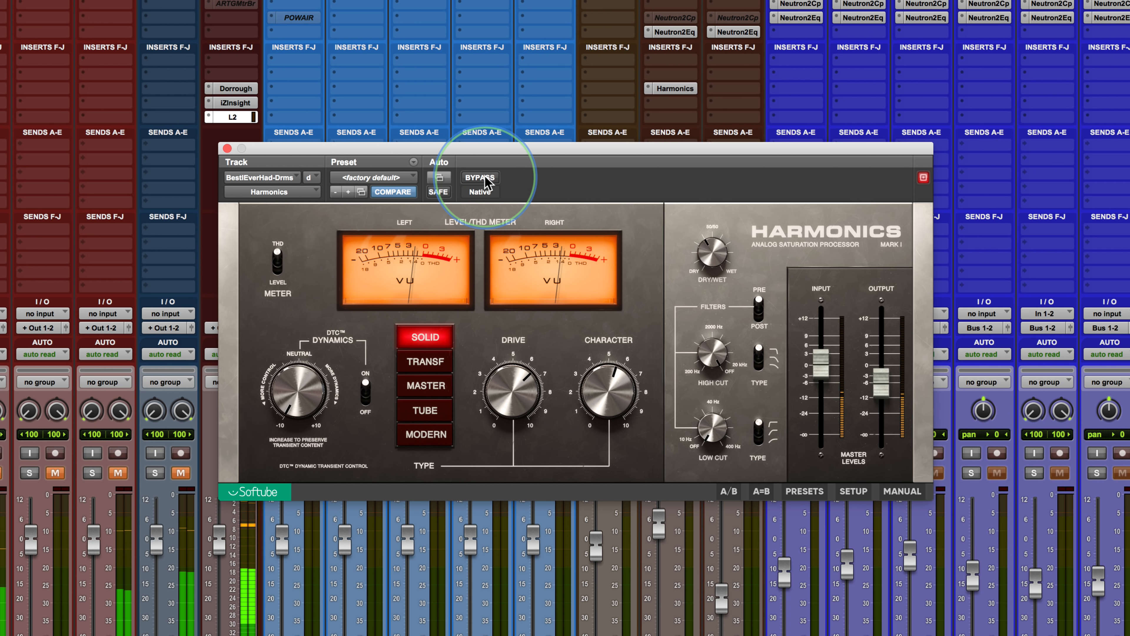
Adjust the drums' Output to -7 dB for the Solid type and compare with the bypassed level.
drag(888, 395, 888, 397)
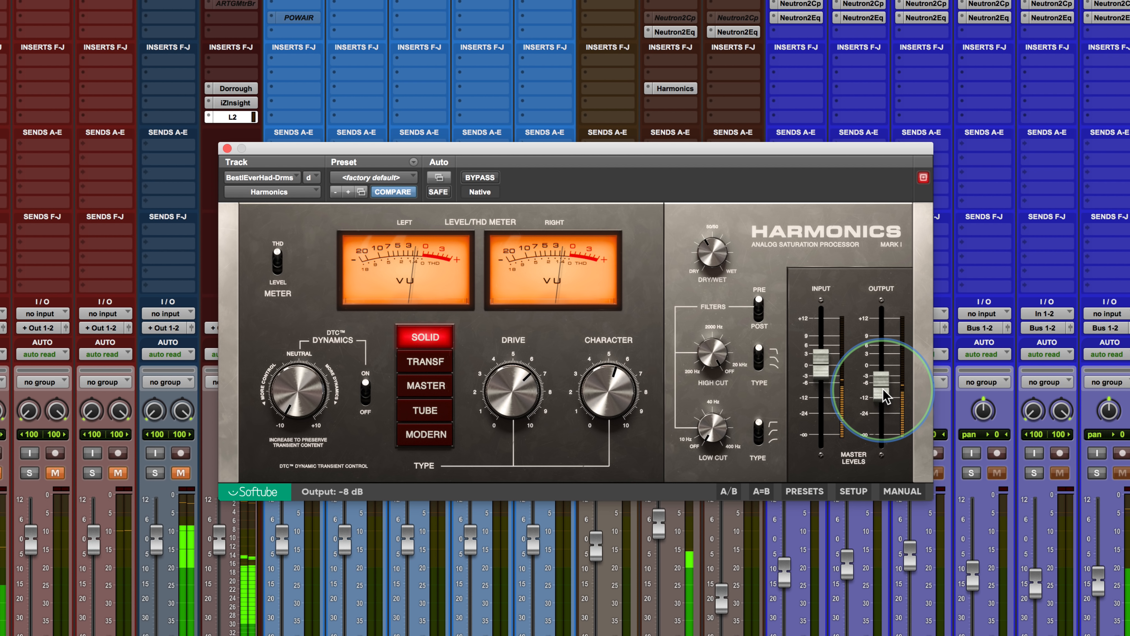
click(473, 177)
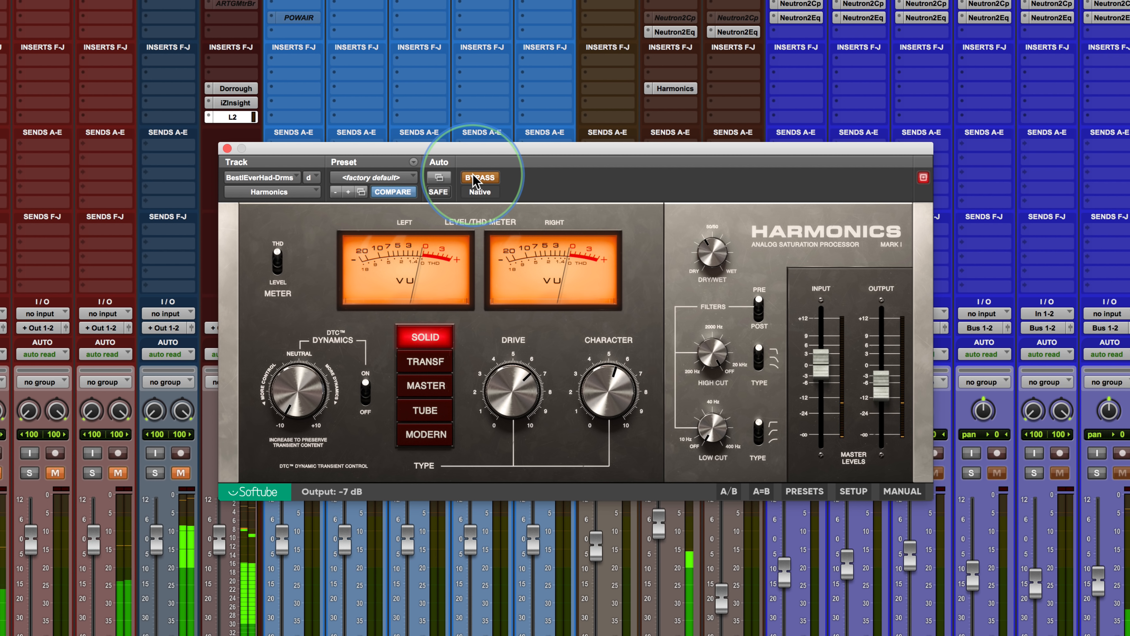
click(473, 177)
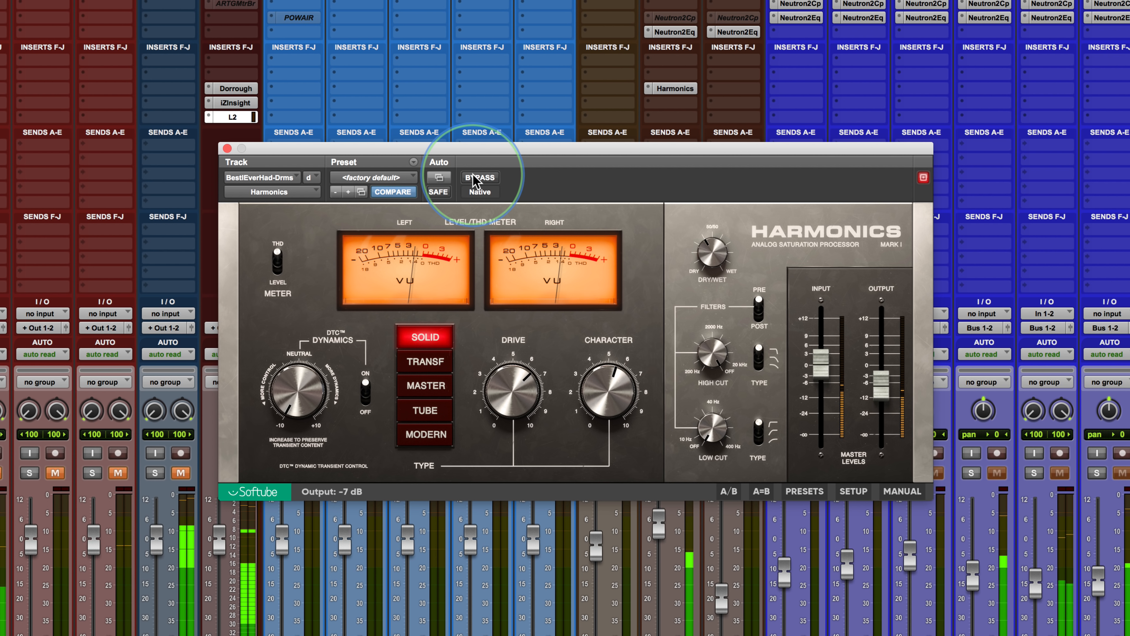
click(517, 425)
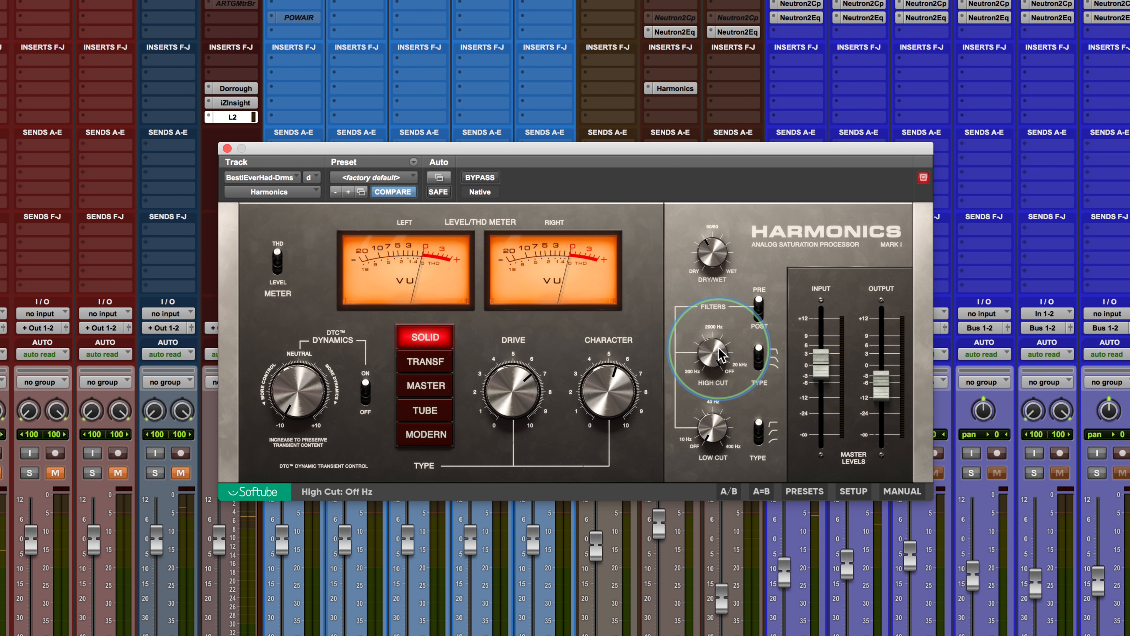
Sweep the drums' High Cut filter while comparing slopes, leaving it Off with the 2-pole type.
click(760, 373)
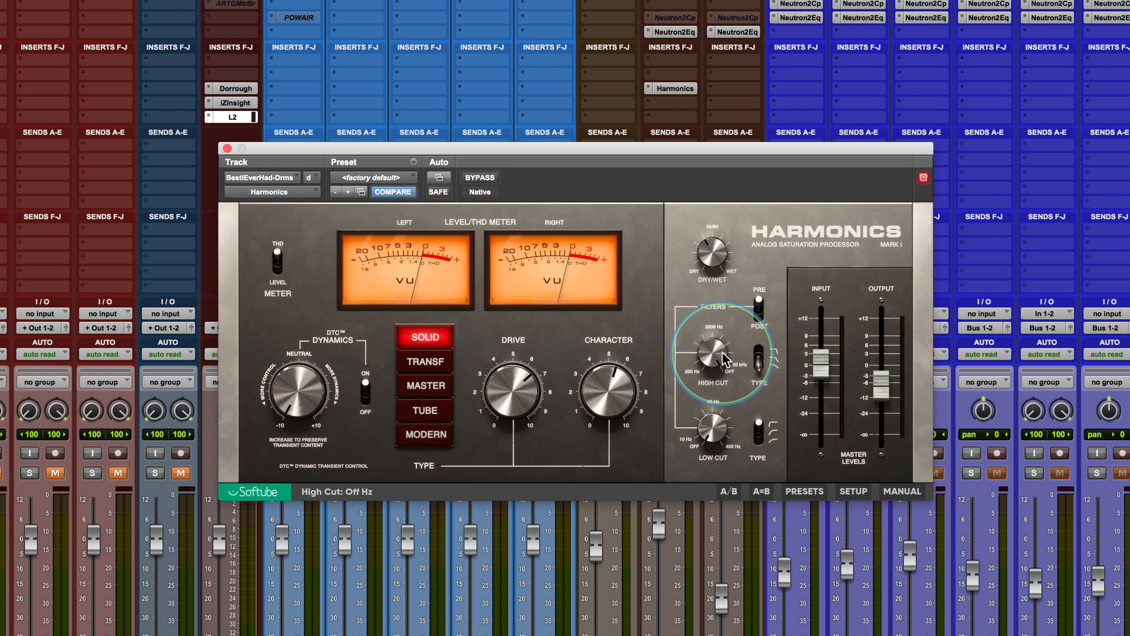
drag(724, 359, 709, 381)
click(759, 354)
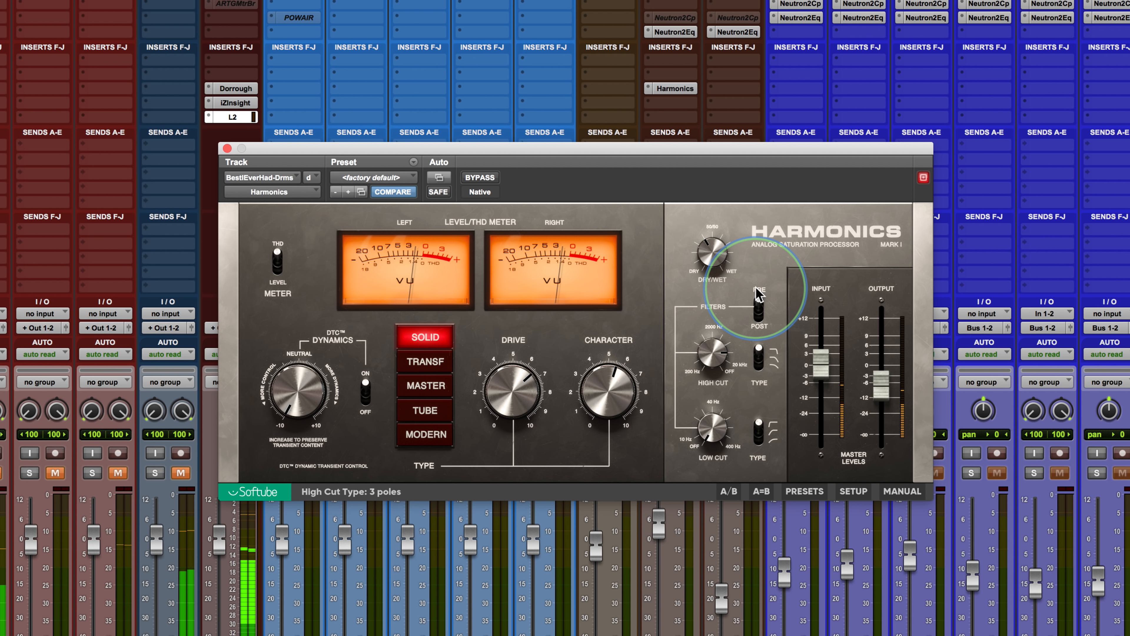
click(759, 359)
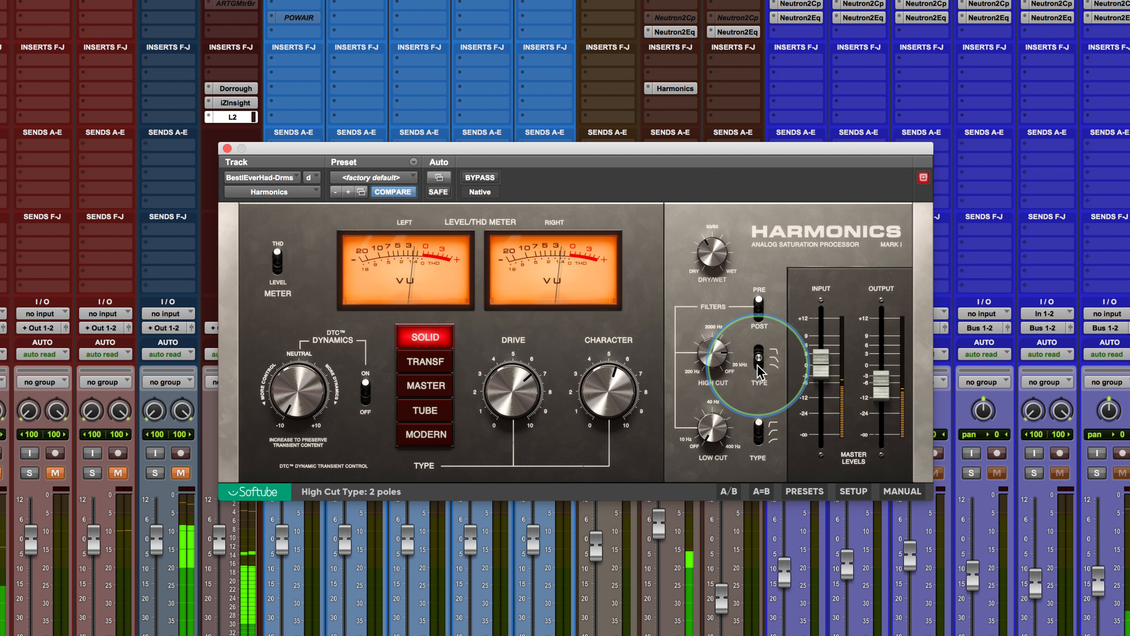
drag(704, 366, 711, 354)
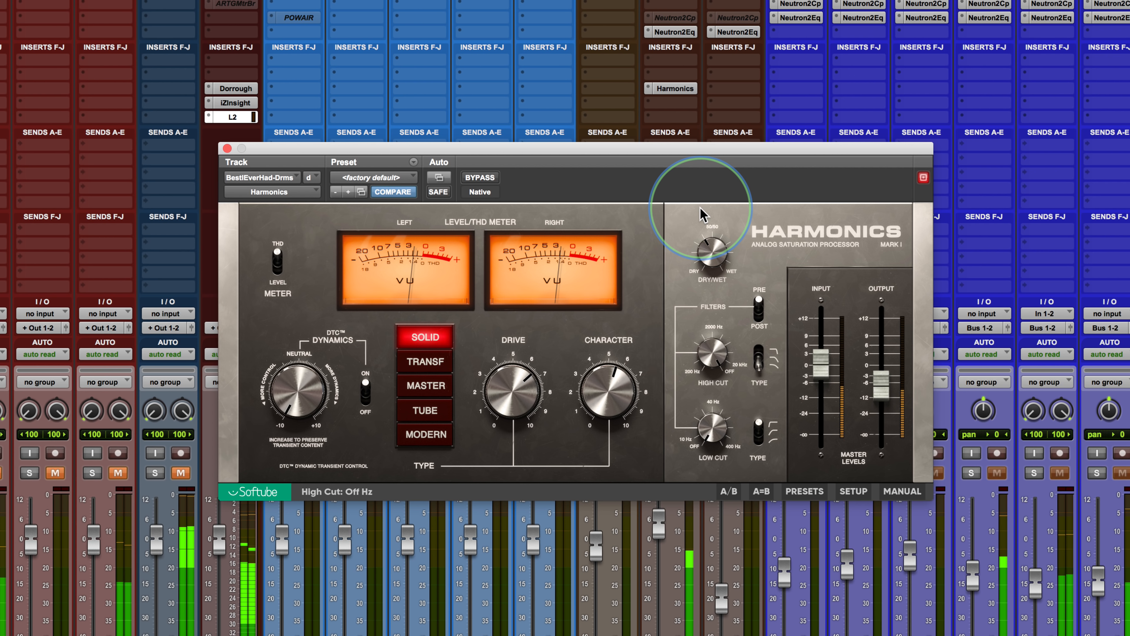
drag(712, 356, 713, 403)
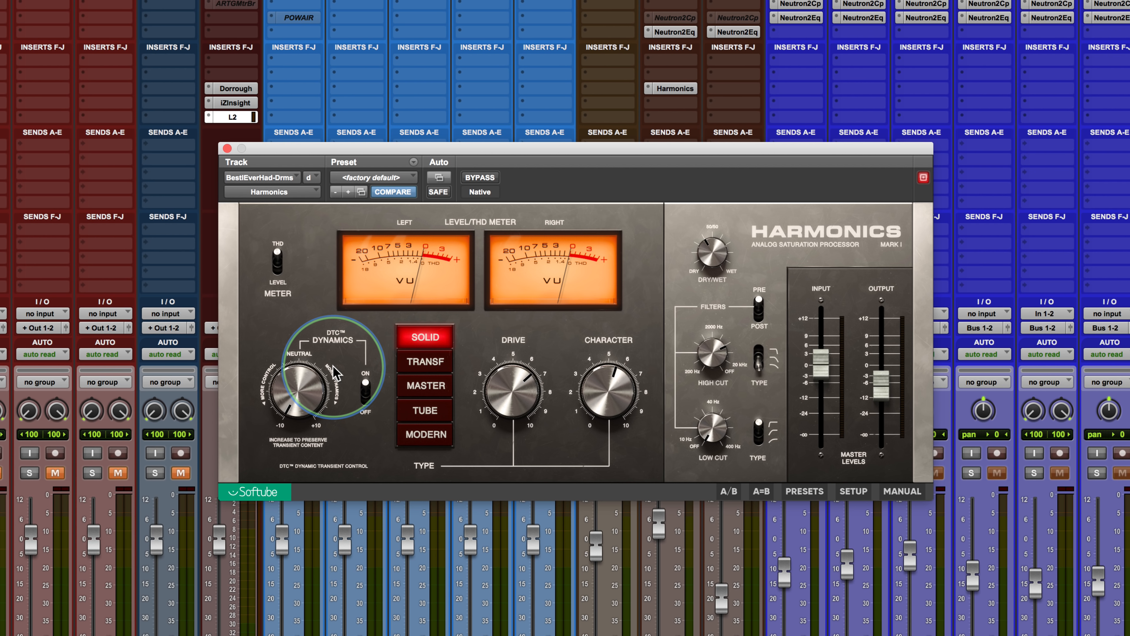
Open the Harmonics insert on the Bass Sub.R track, and unmute and solo that track in place of the muted drums stem.
key(XF86AudioRaiseVolume)
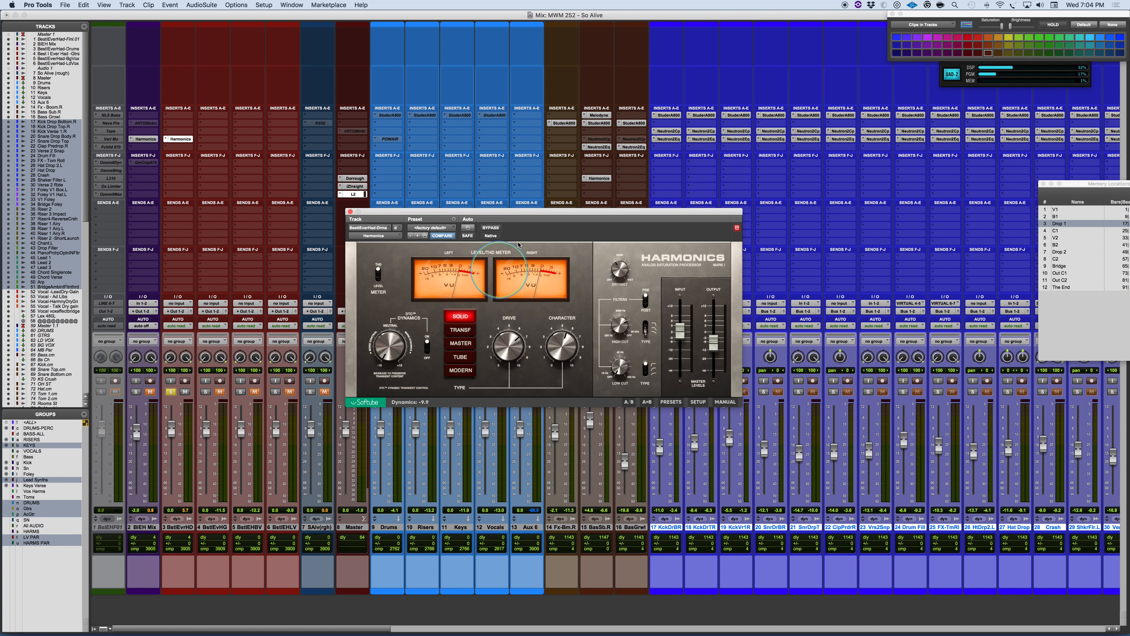
click(598, 178)
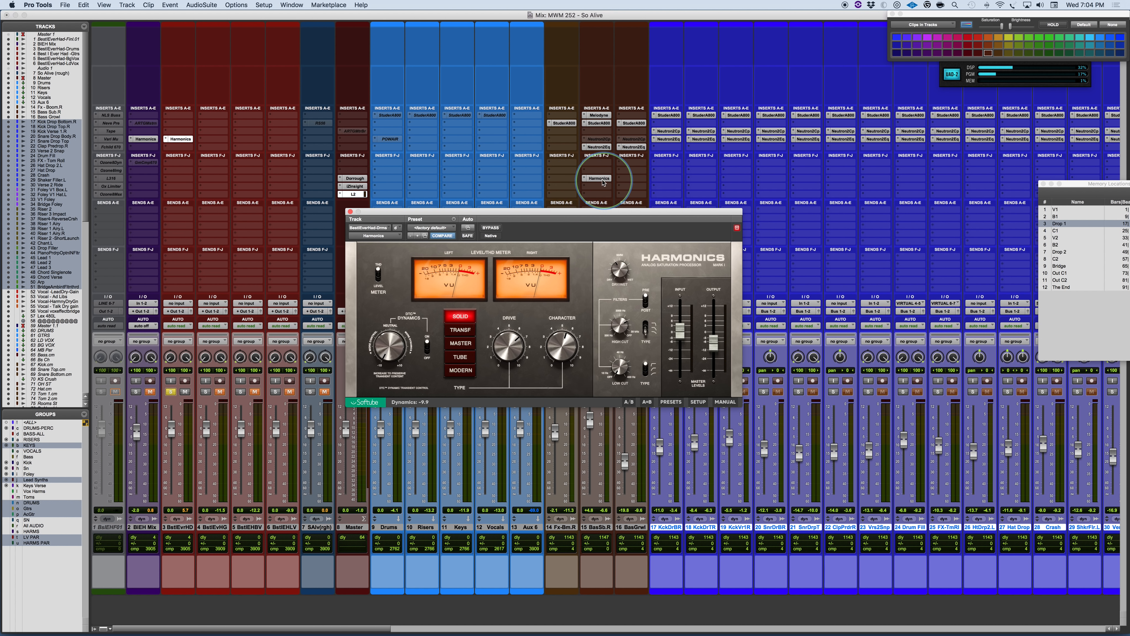
click(170, 392)
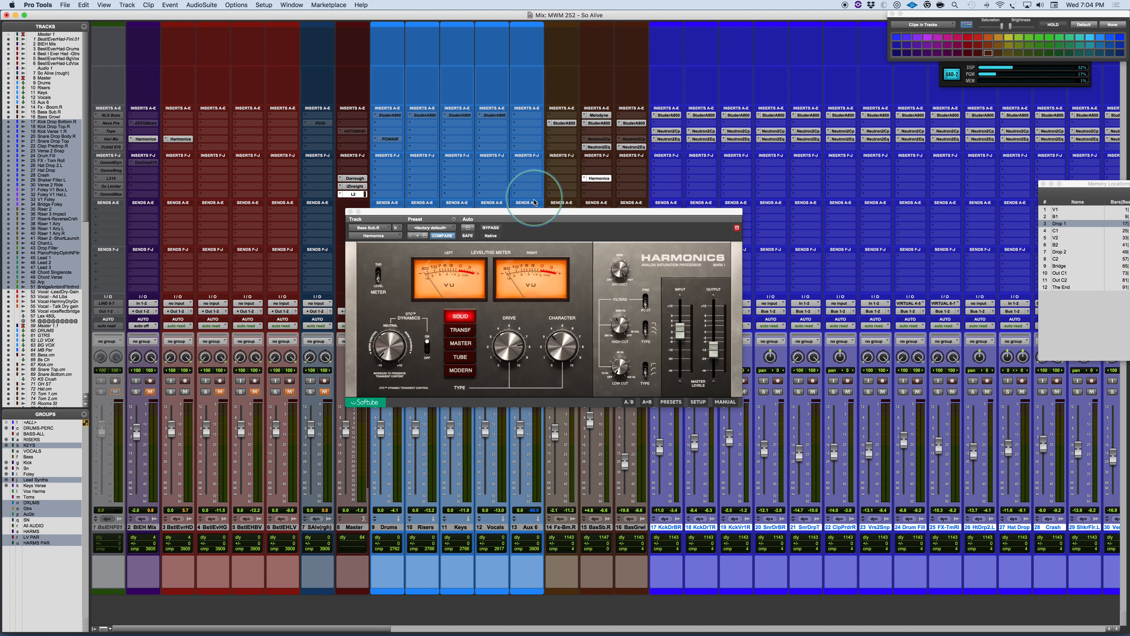
drag(536, 212, 382, 183)
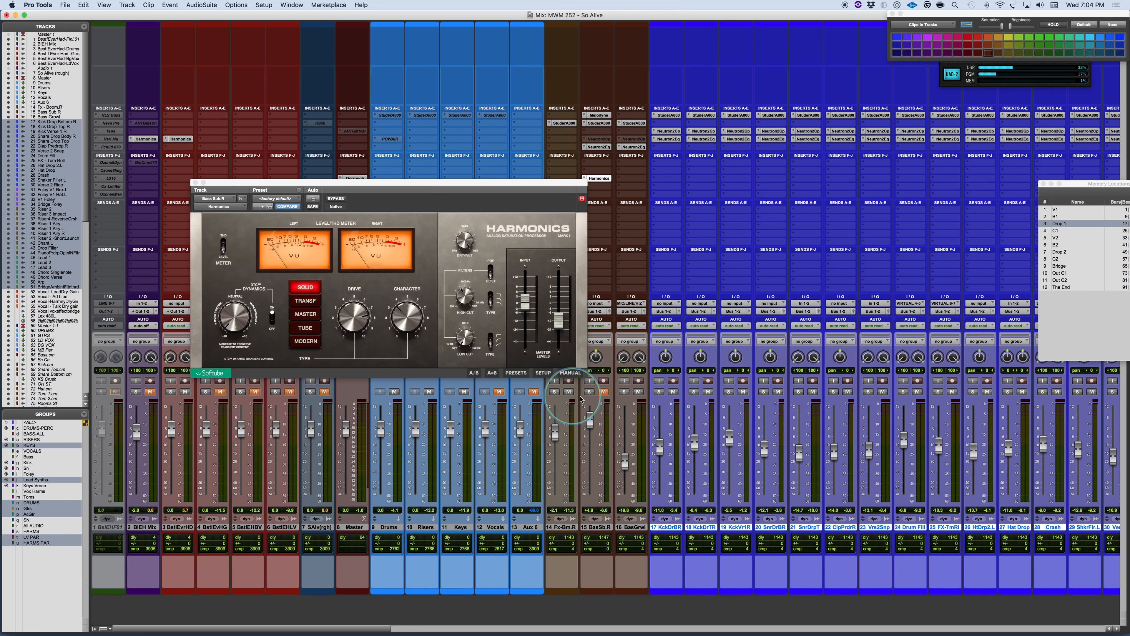
click(604, 391)
click(589, 391)
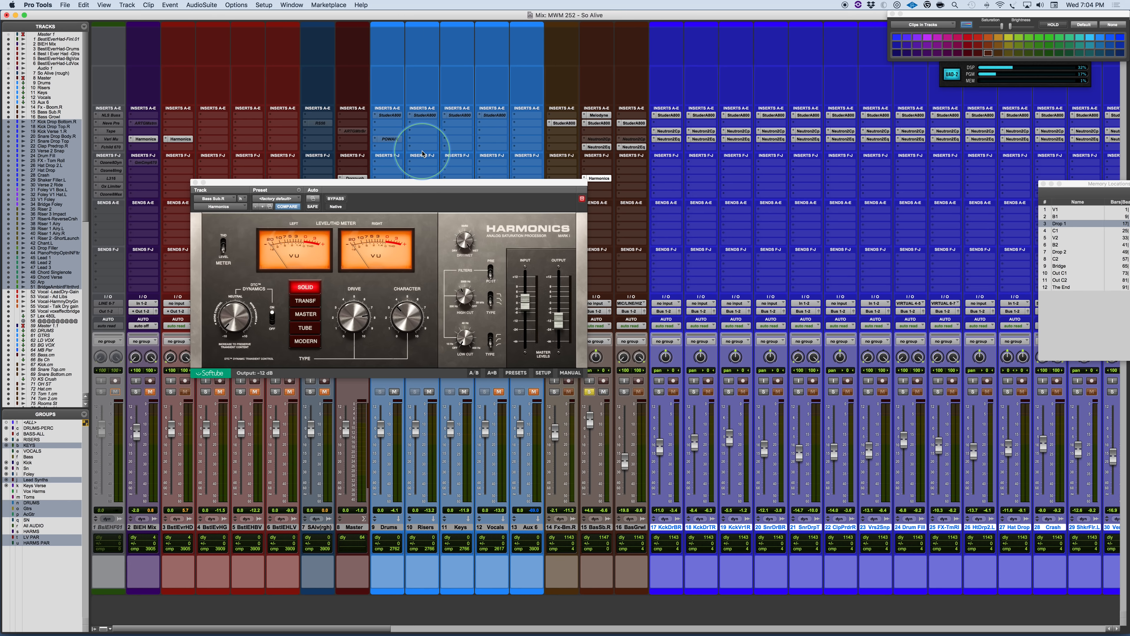
drag(501, 182, 637, 207)
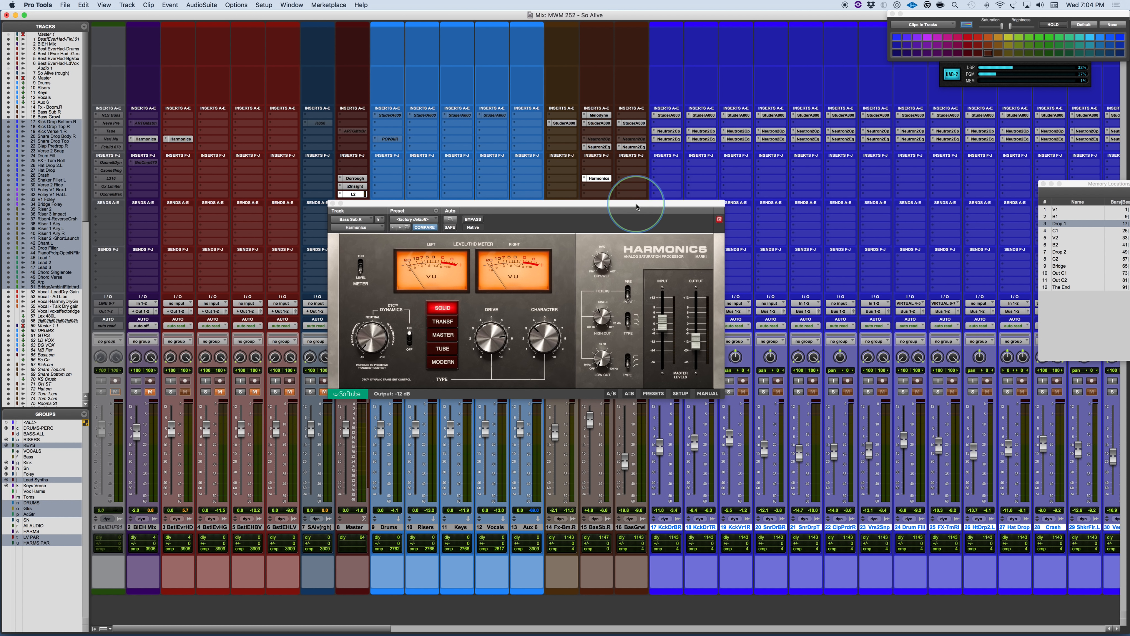
click(186, 392)
Reposition the plug-in window, play the Bass Sub-07 clip from the Edit window, and compare the bass with Harmonics bypassed.
drag(598, 207, 618, 197)
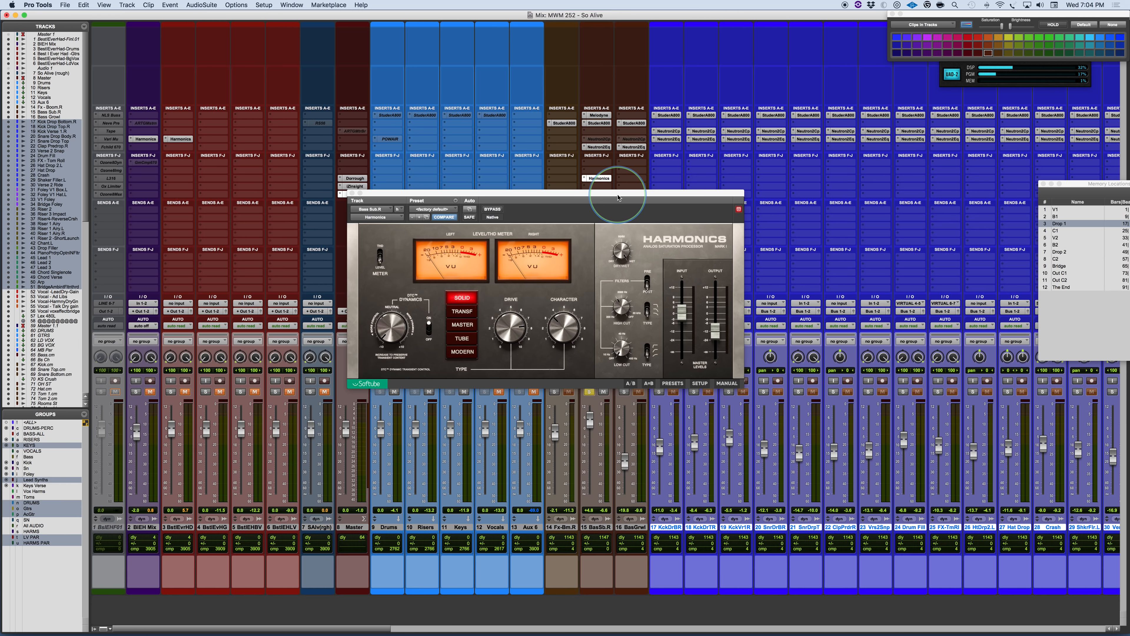
drag(618, 198, 630, 189)
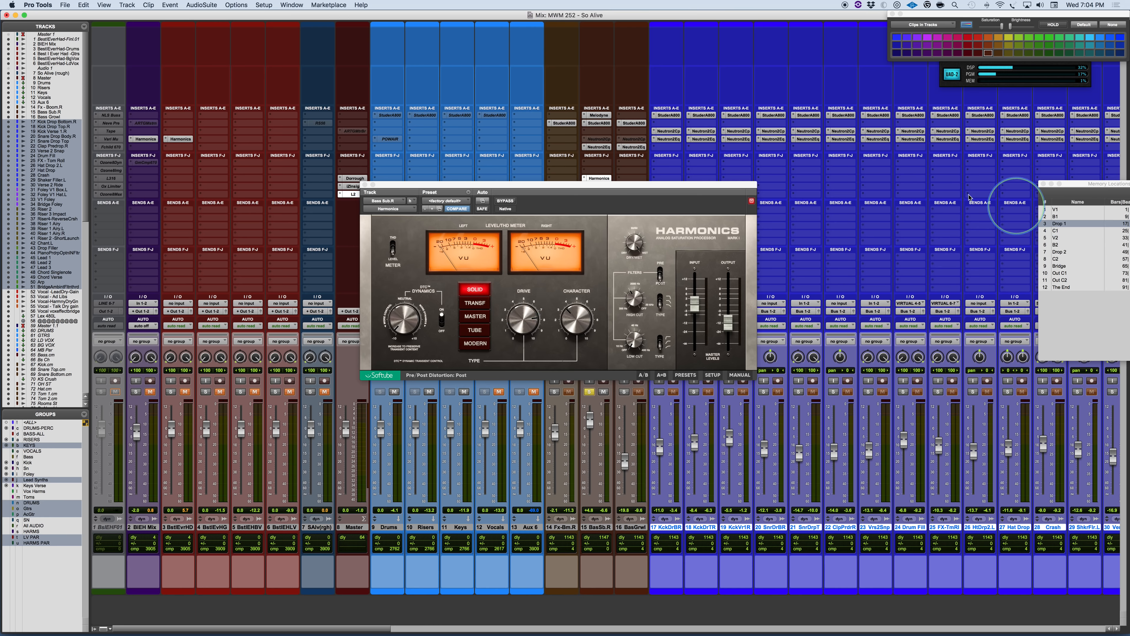
key(super+equal)
click(789, 146)
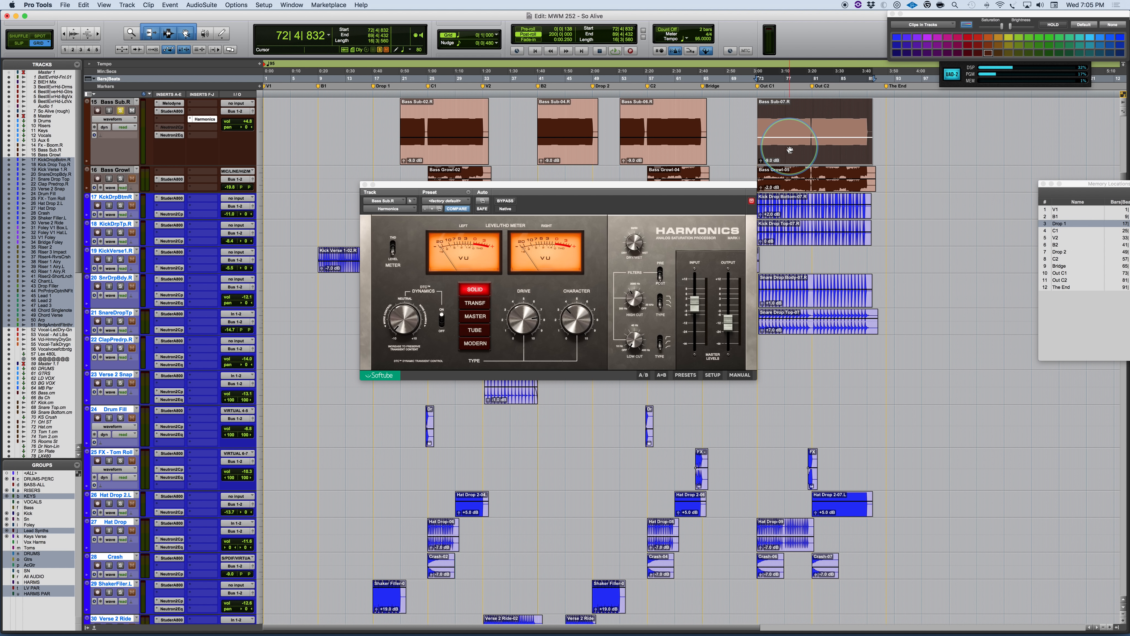
key(space)
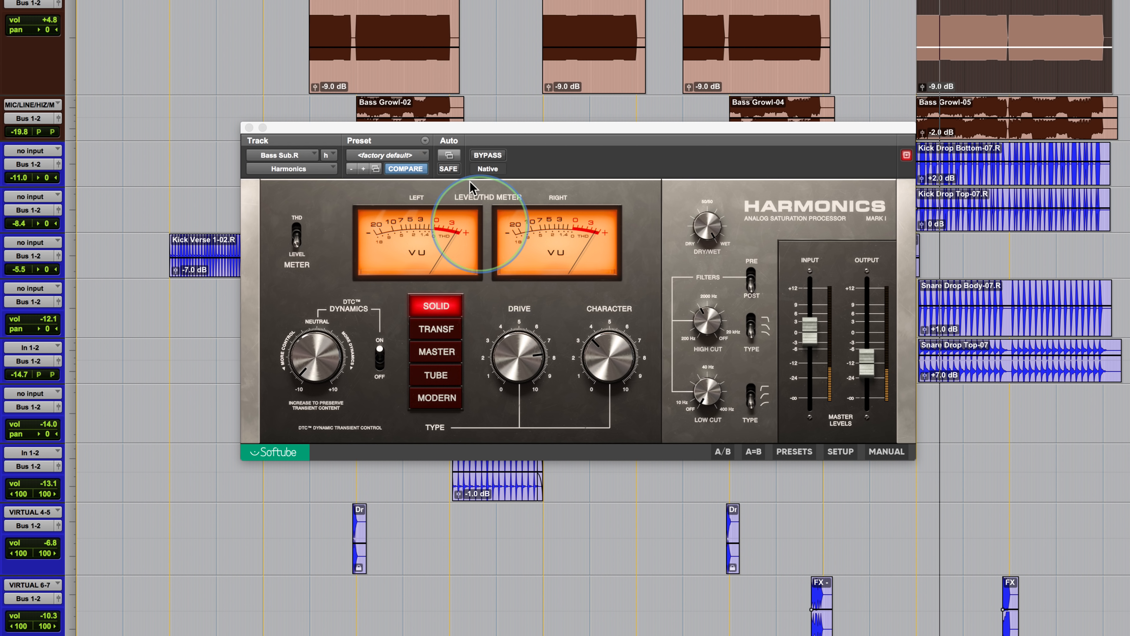
click(489, 155)
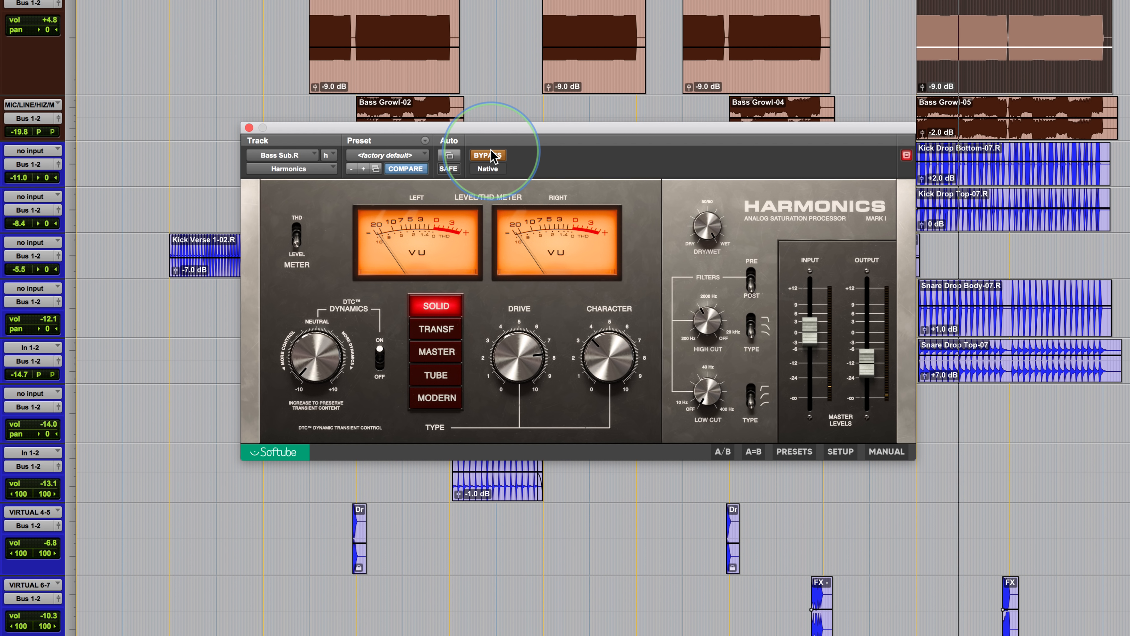
click(490, 155)
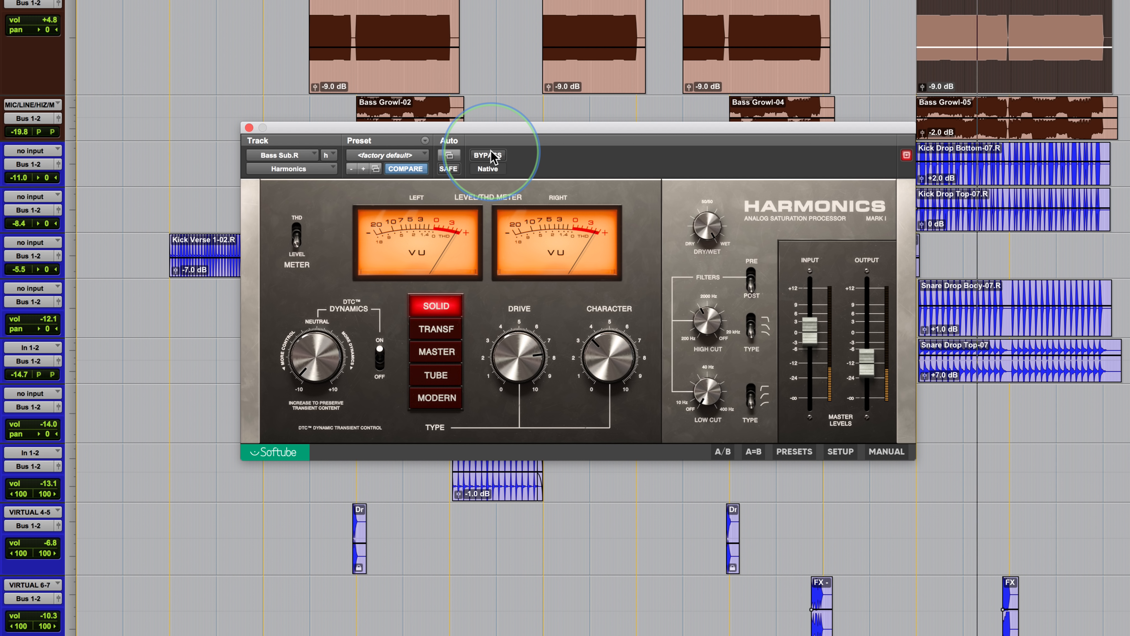
Play the bass and sweep Character with the Solid type, trying 4.9 and 6.9 before lowering it again.
click(599, 351)
key(space)
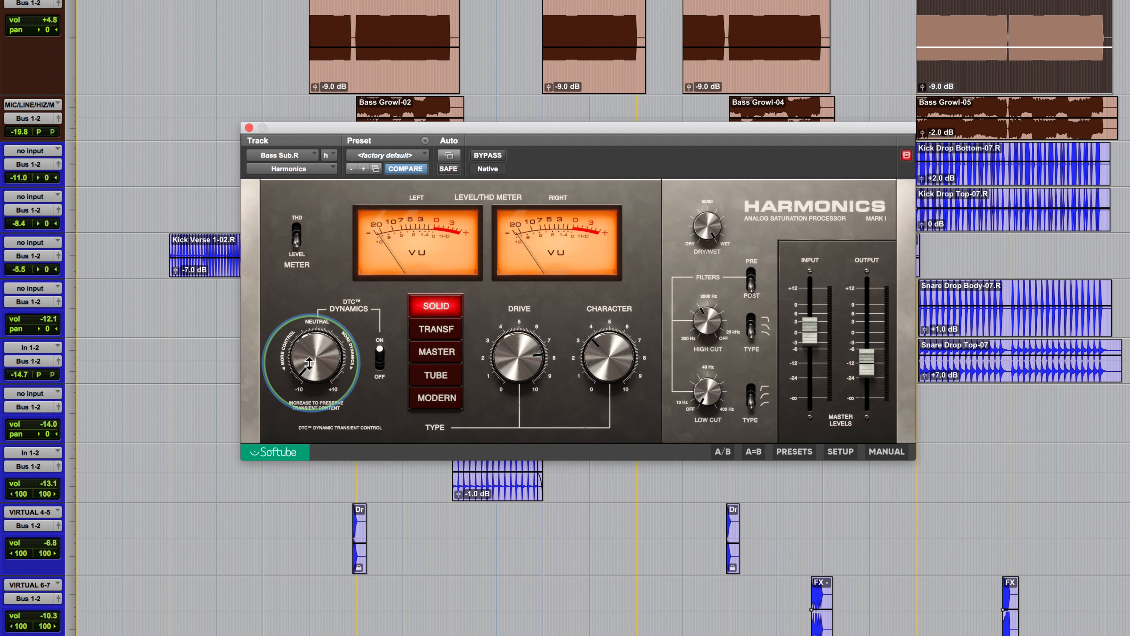
mouse_move(505, 358)
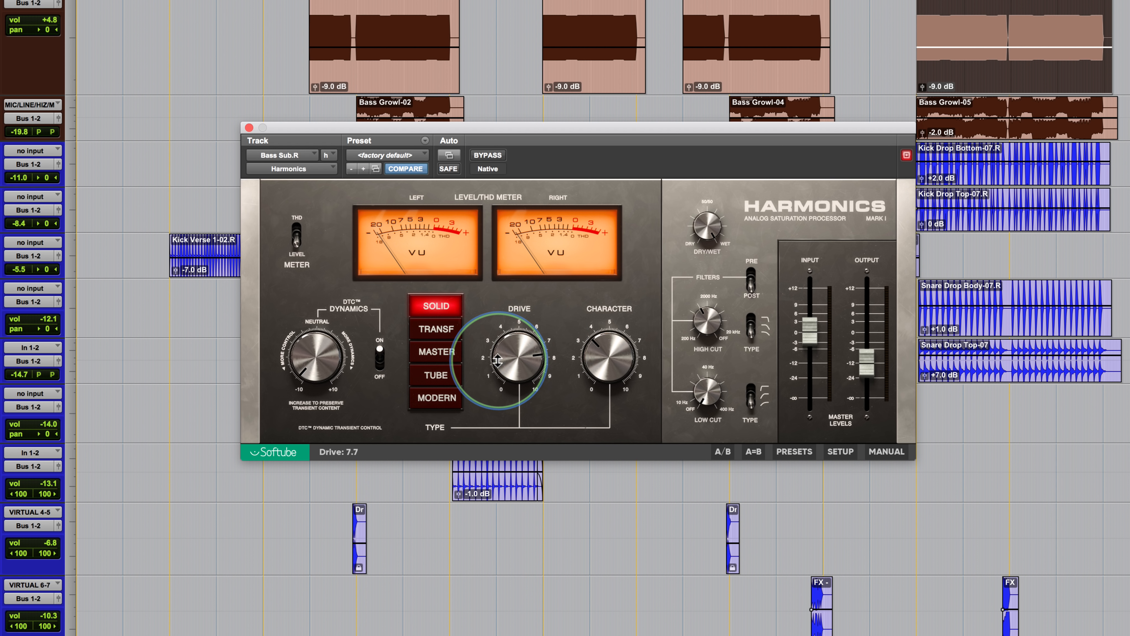
mouse_move(623, 343)
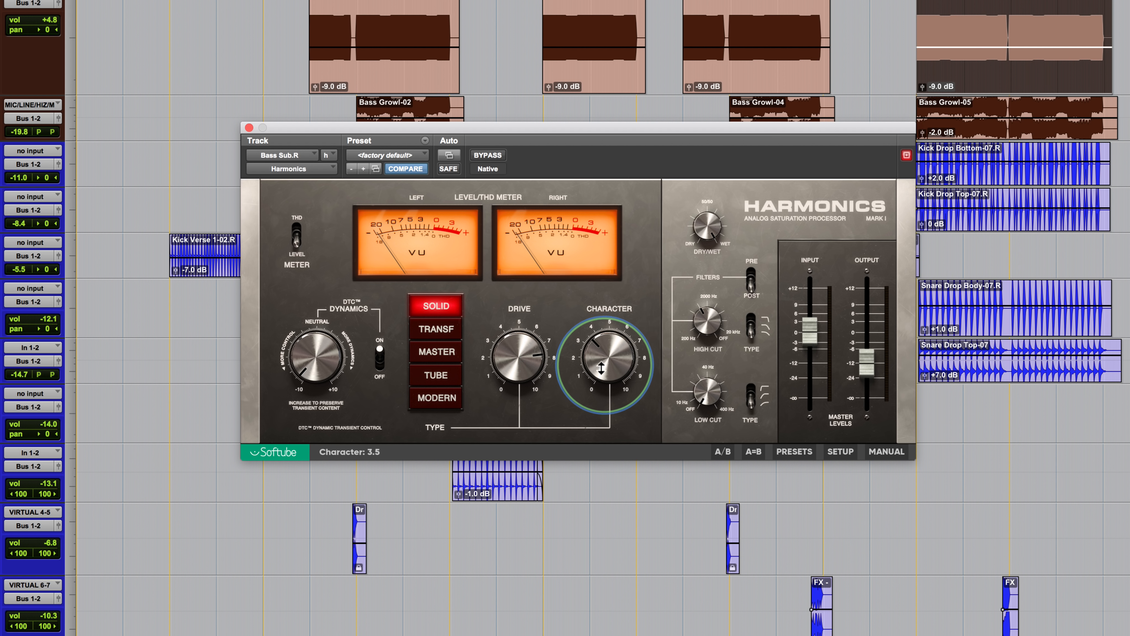
drag(592, 346, 591, 332)
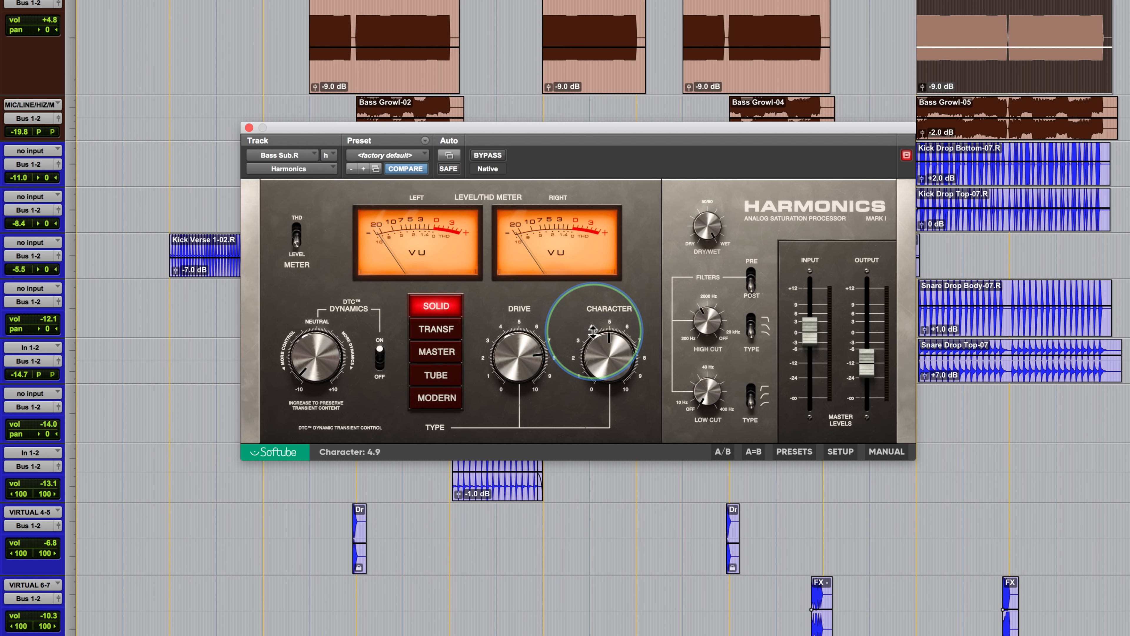
drag(607, 359, 607, 334)
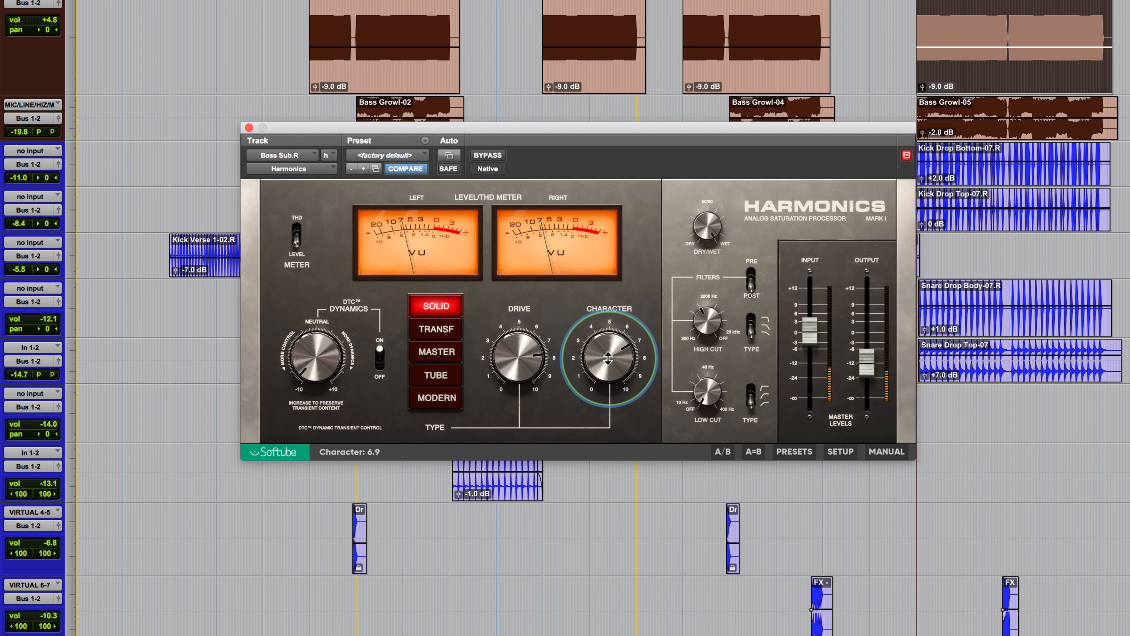
mouse_move(608, 358)
mouse_down()
mouse_move(611, 469)
mouse_move(582, 403)
mouse_move(608, 369)
mouse_up()
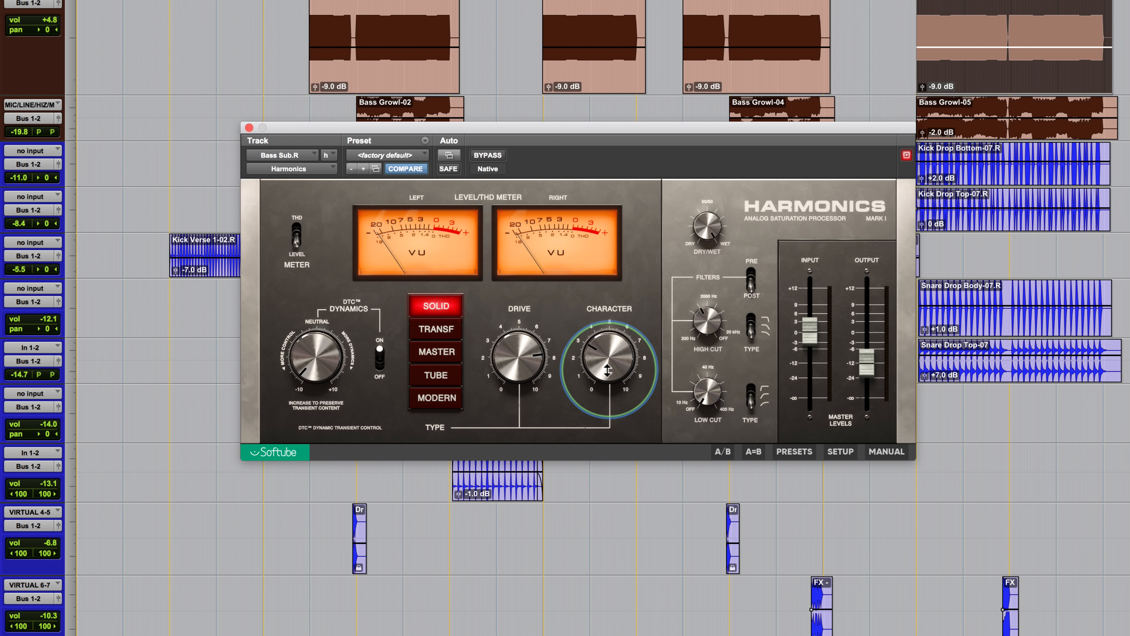
Audition the Transf drive type on the bass, adjusting Drive and setting Character to 2.0.
click(439, 332)
mouse_move(508, 352)
mouse_down()
mouse_move(505, 332)
mouse_move(505, 352)
mouse_up()
mouse_move(592, 363)
mouse_down()
mouse_move(592, 382)
mouse_move(594, 320)
mouse_move(582, 369)
mouse_move(582, 356)
mouse_up()
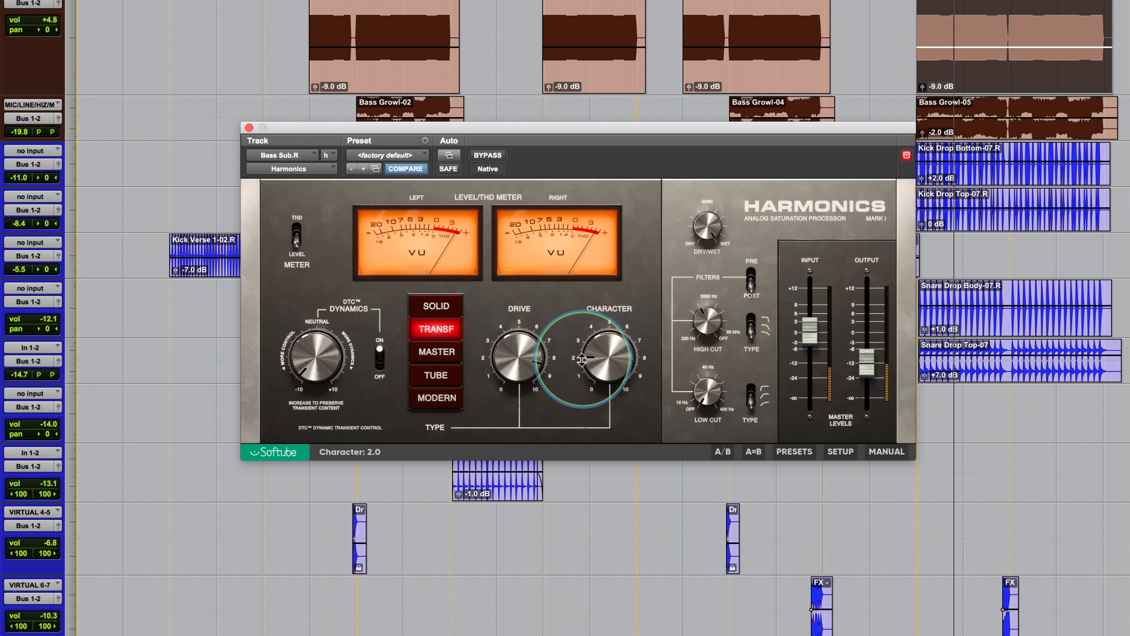
Audition the Master and Tube drive types with Drive raised to 10.0, and bring the Output up to -8 dB.
click(436, 351)
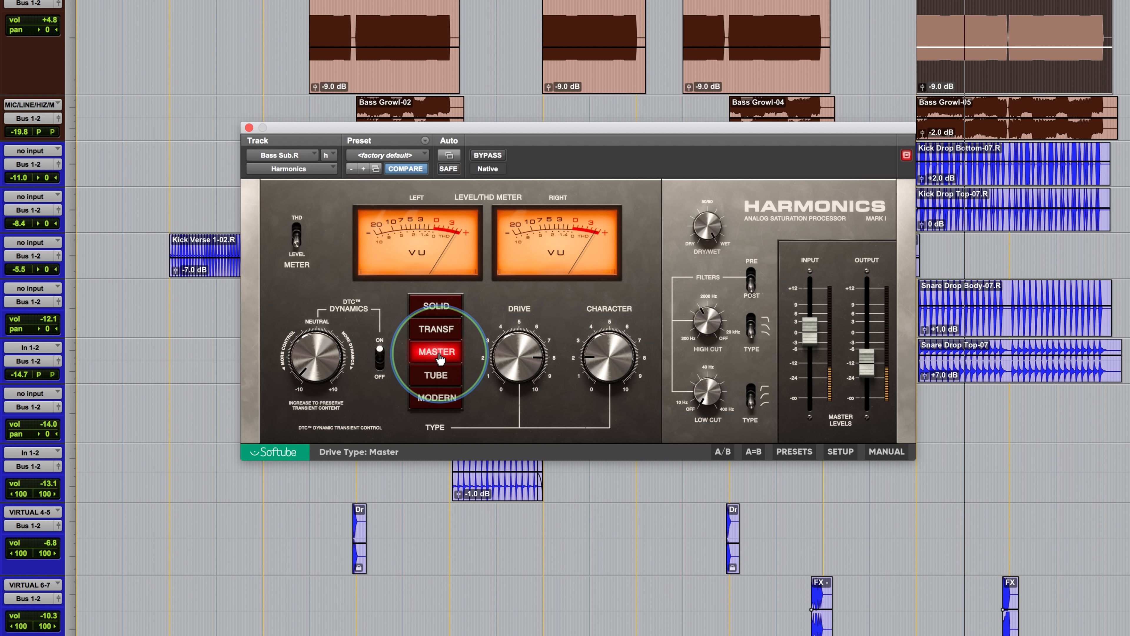
drag(522, 365, 509, 339)
click(436, 375)
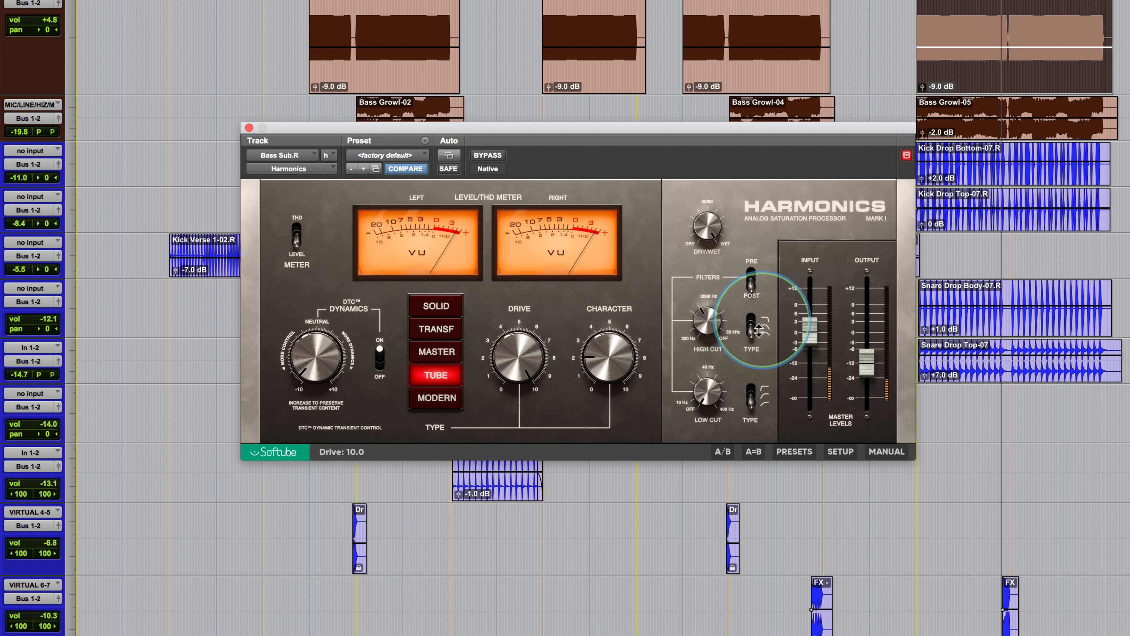
drag(859, 360, 859, 351)
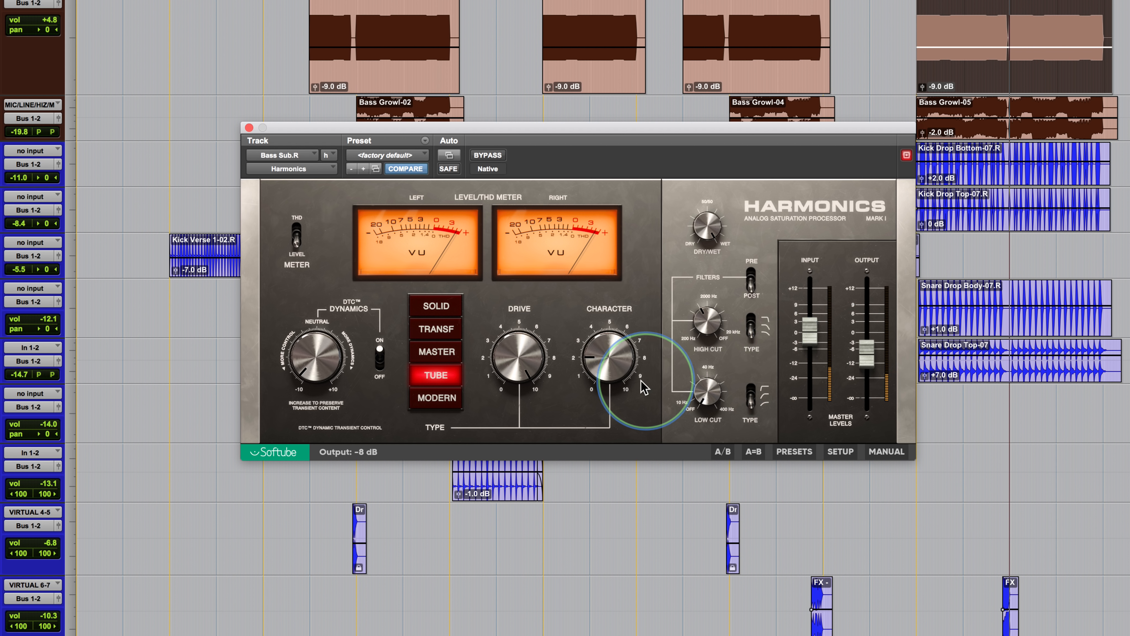
Select the Modern drive type for the bass, lower Drive, set Character to 2.5 and slightly raise DTC Dynamics.
click(436, 397)
drag(516, 360, 594, 358)
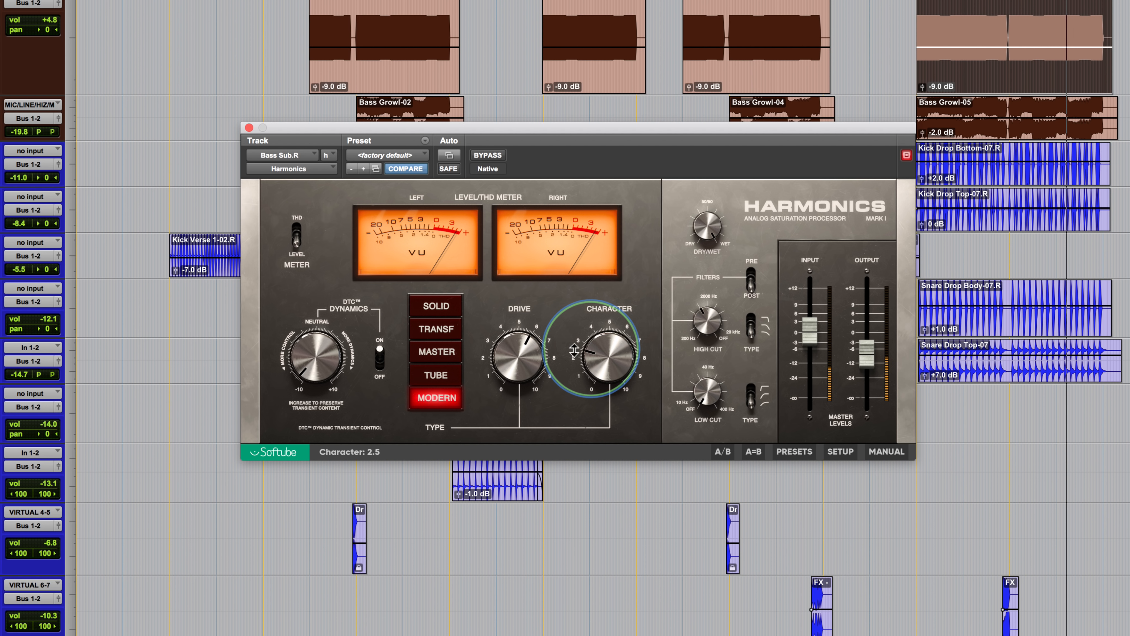
drag(295, 358, 285, 335)
Lower and fine-tune the bass Output against the bypassed level, and turn Dry/Wet down to blend in dry signal.
drag(867, 356, 869, 366)
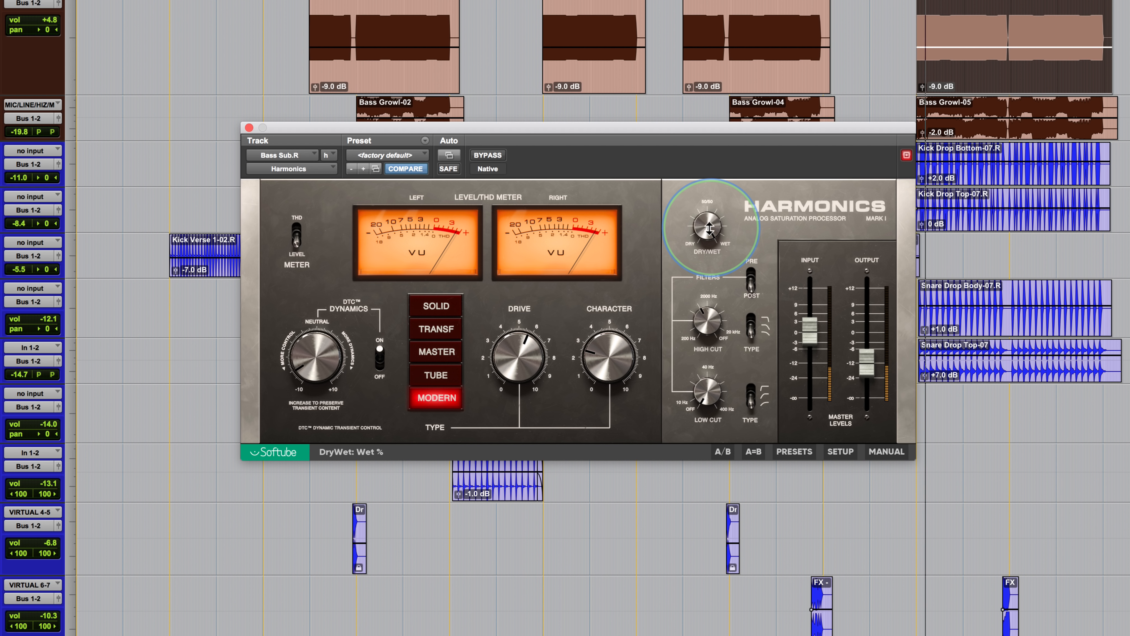
drag(868, 365, 869, 364)
click(488, 155)
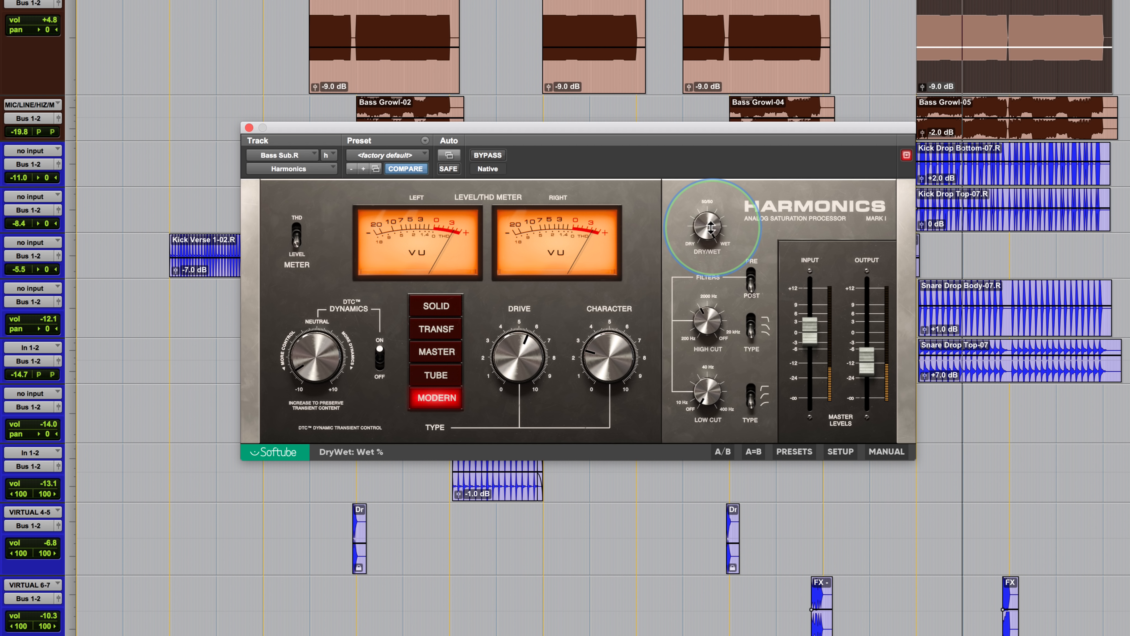
drag(715, 226, 703, 266)
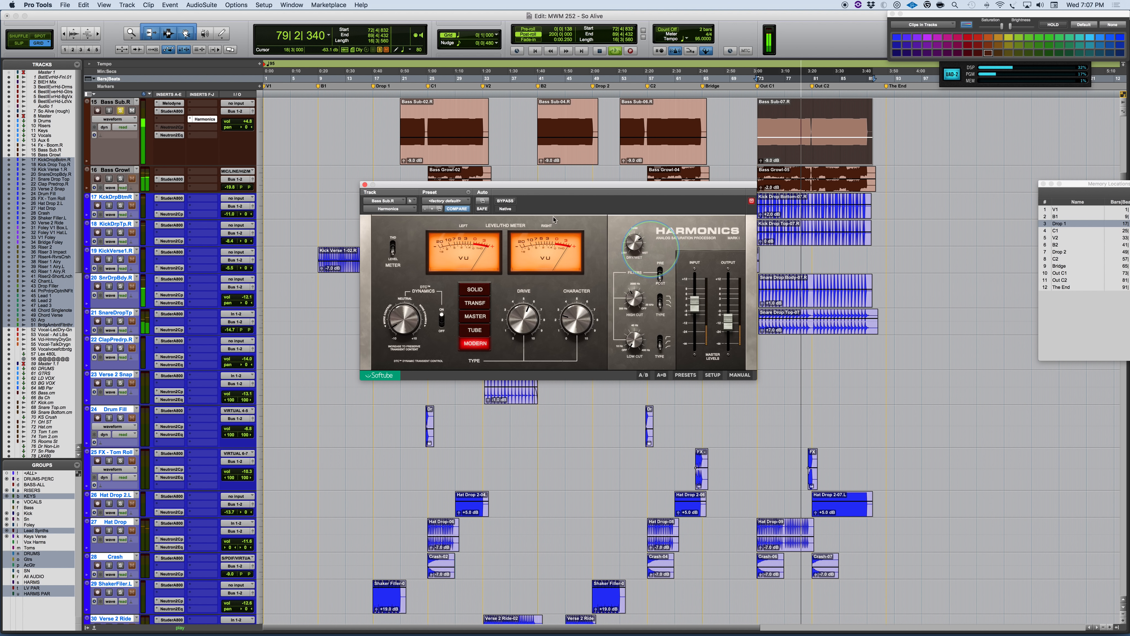
Take the Bass Sub.R track out of solo and compare Harmonics bypassed and active in the full mix.
click(121, 111)
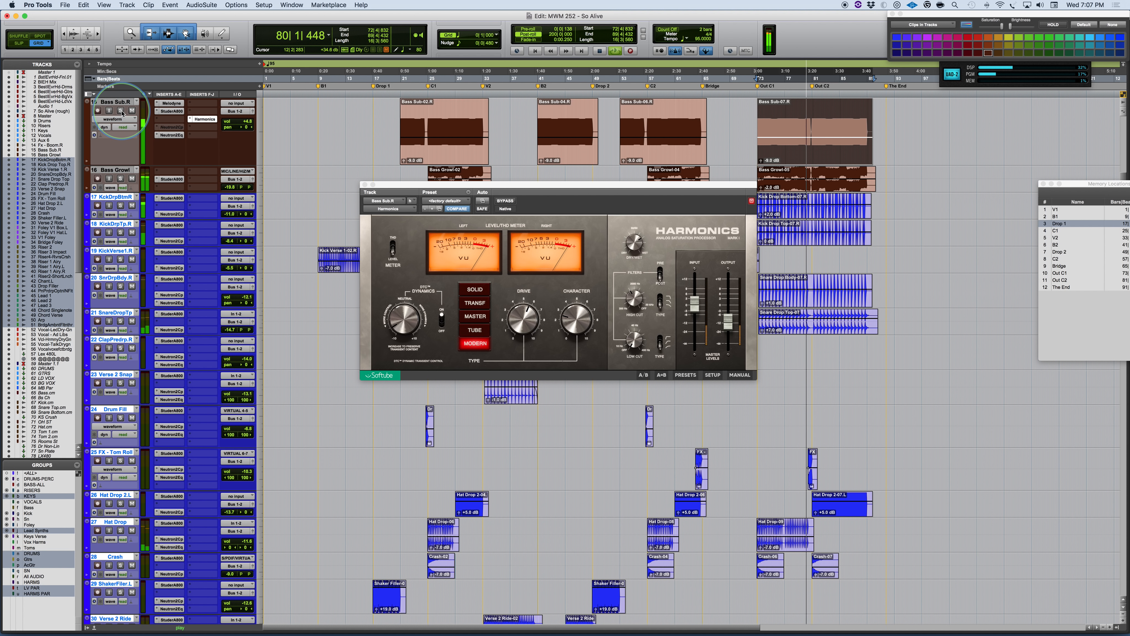
click(629, 306)
click(507, 200)
click(506, 201)
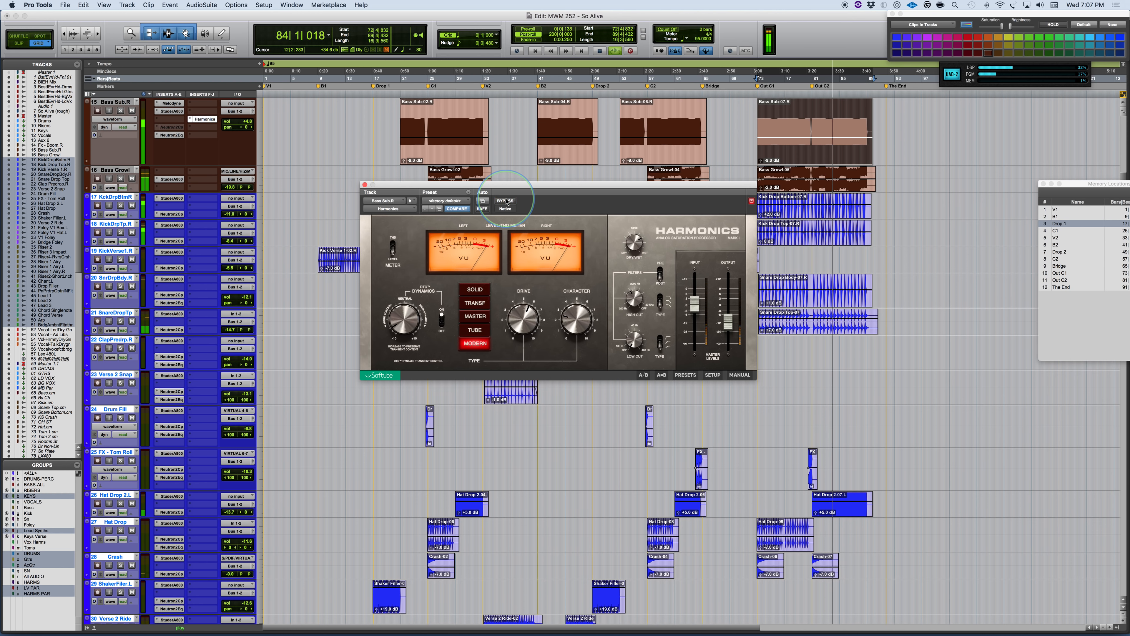
Set the bass Dry/Wet to 52.5 % and Output to -11 dB, comparing against bypass in the mix.
drag(631, 245, 629, 257)
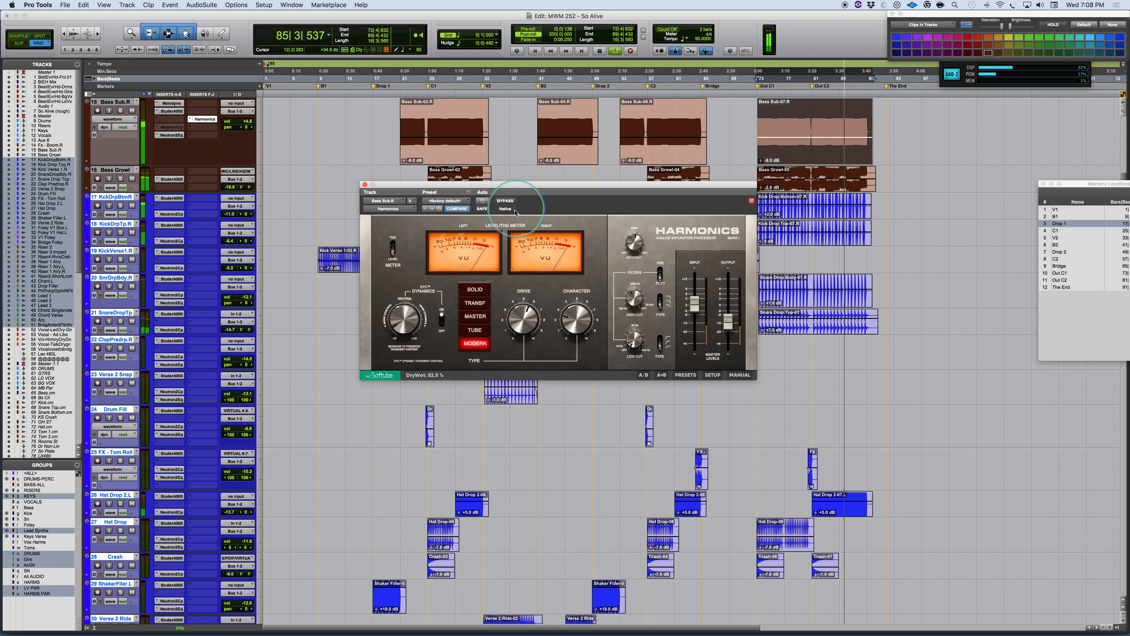
click(504, 201)
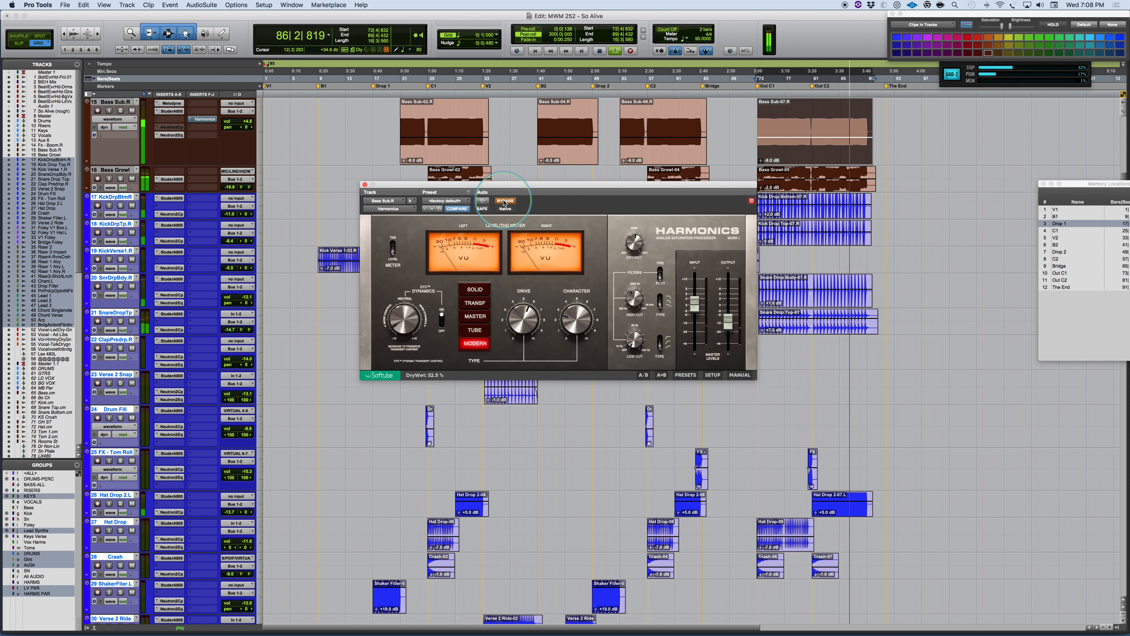
click(504, 202)
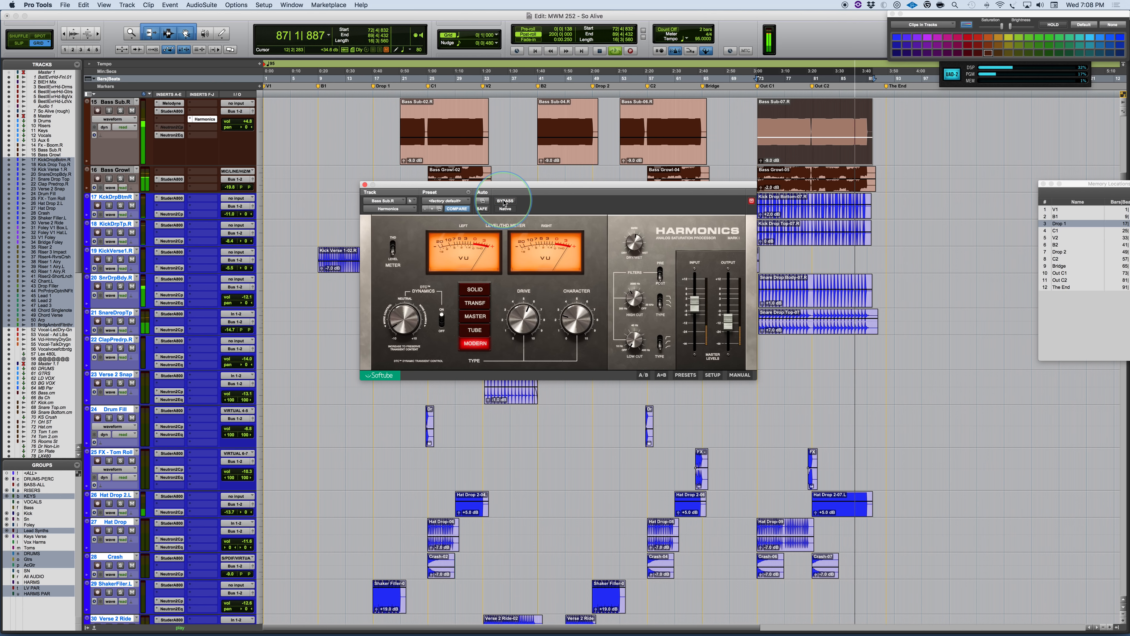
click(504, 201)
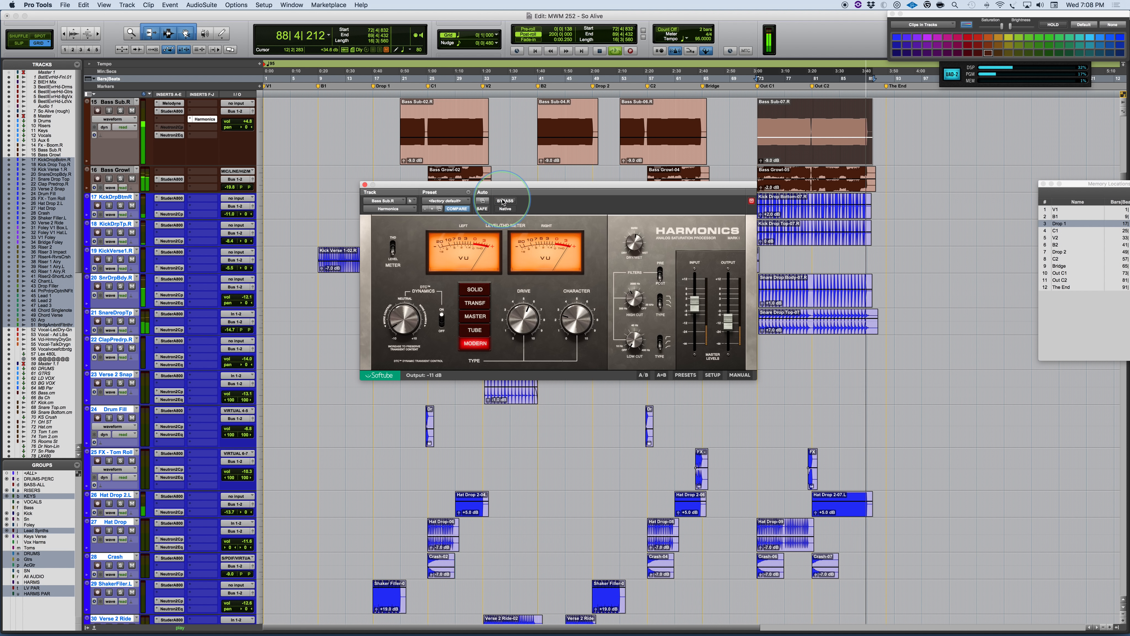
Stop playback and switch to the presentation with the Softube Harmonics Plugin of the Week slide.
key(space)
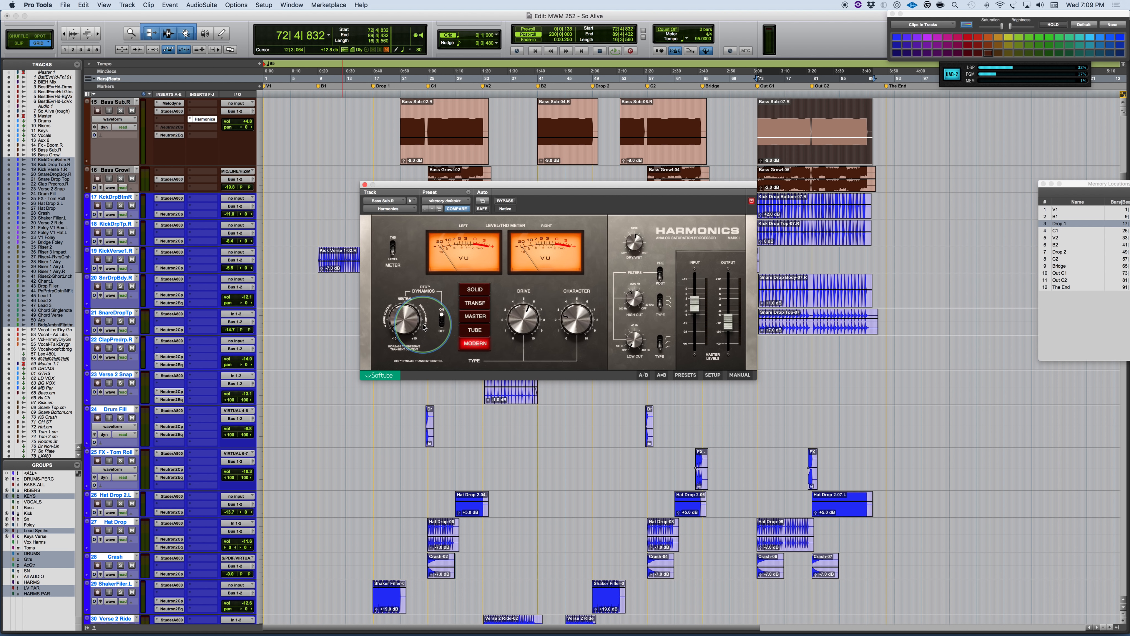
key(super+Tab)
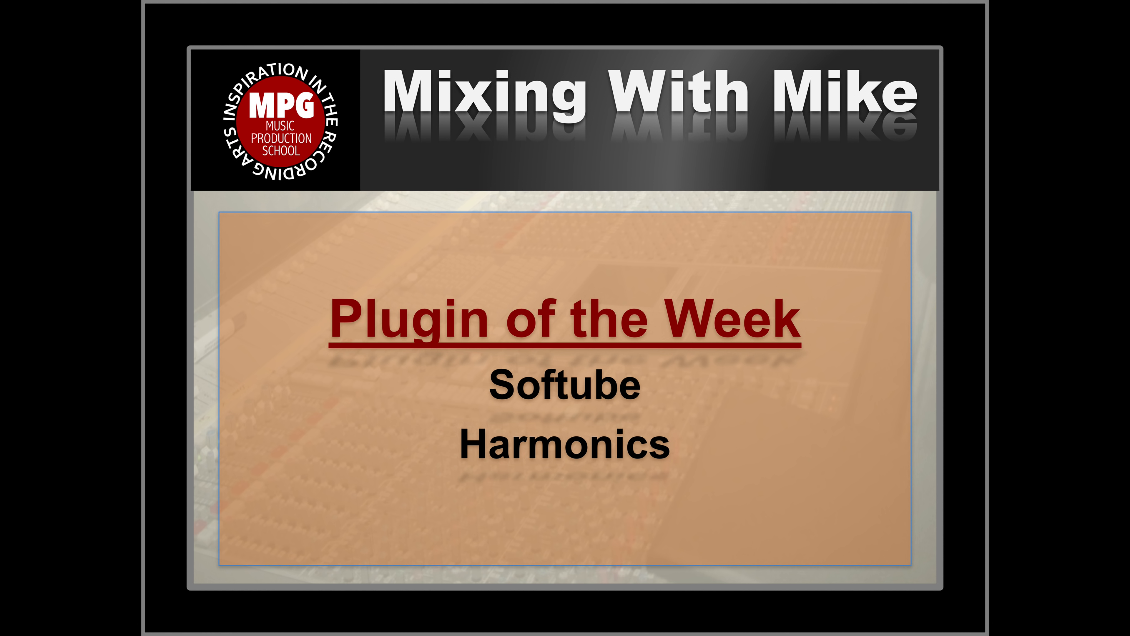